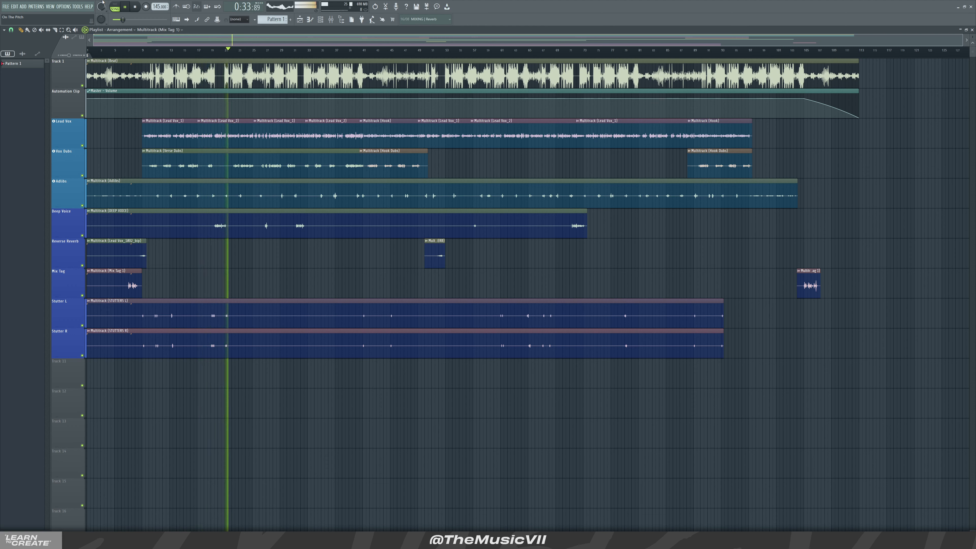
Stop playback, open the mixer and enlarge it over the middle of the playlist
key(space)
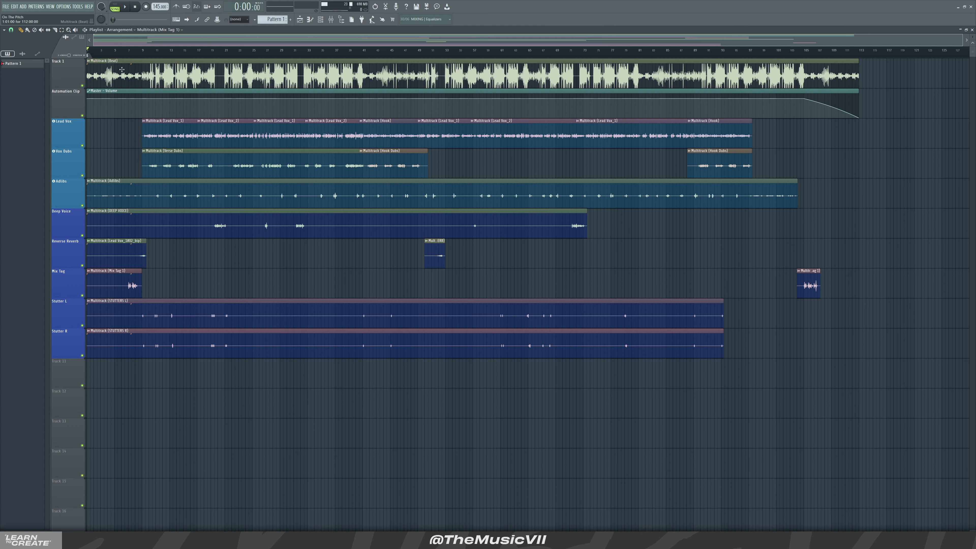
click(331, 20)
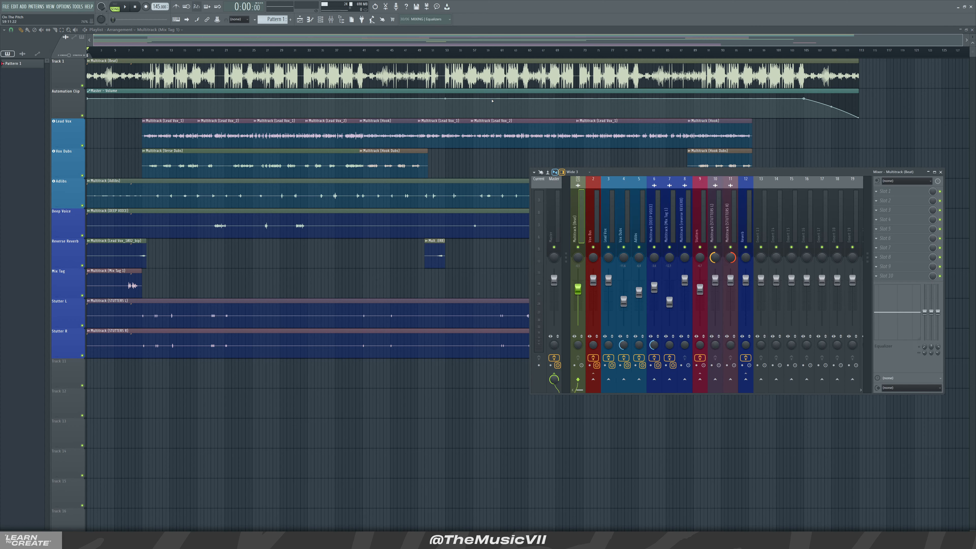
drag(757, 174, 504, 154)
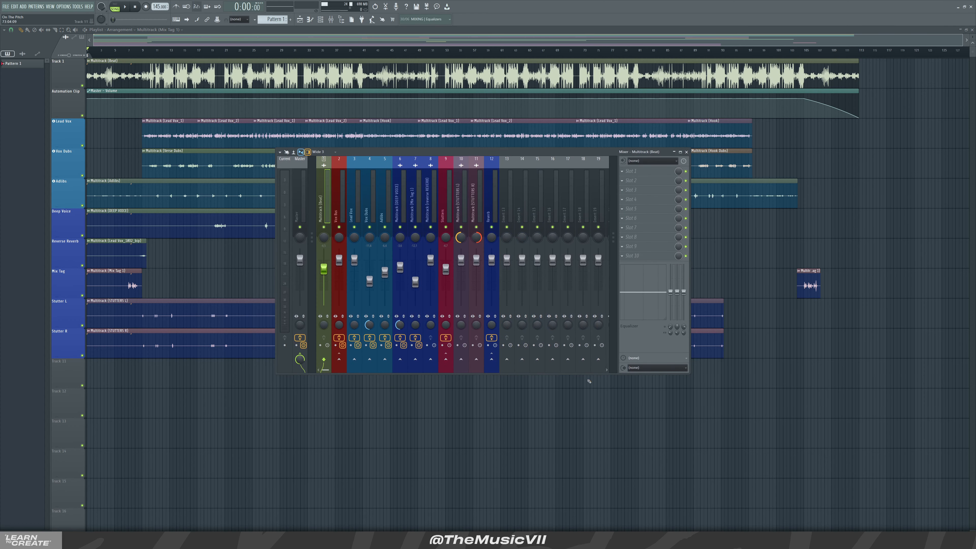
drag(344, 152, 387, 139)
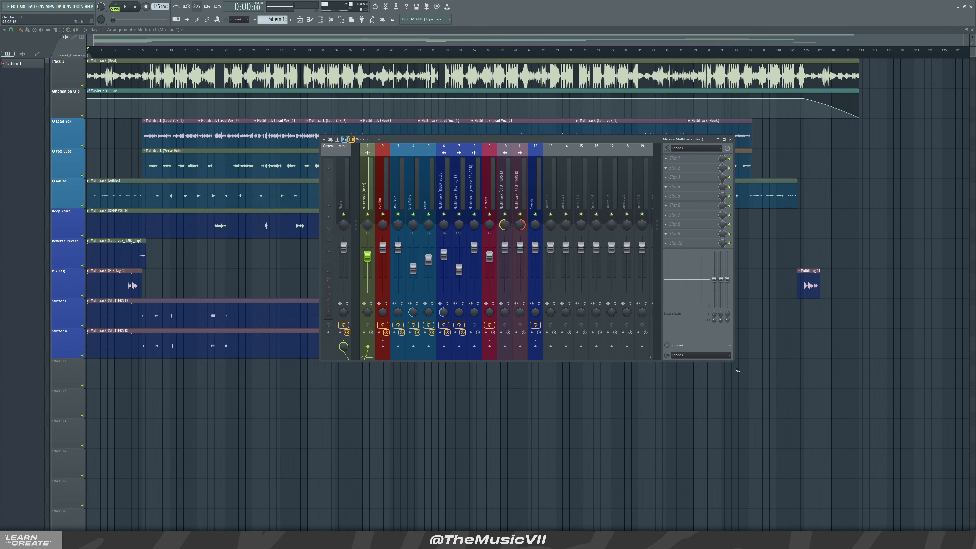
drag(733, 361, 784, 392)
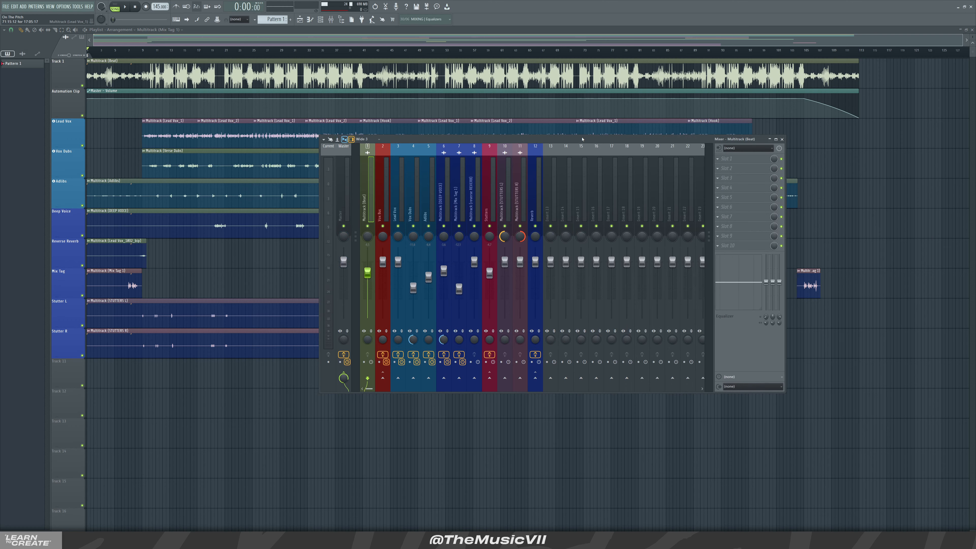
drag(582, 138, 549, 120)
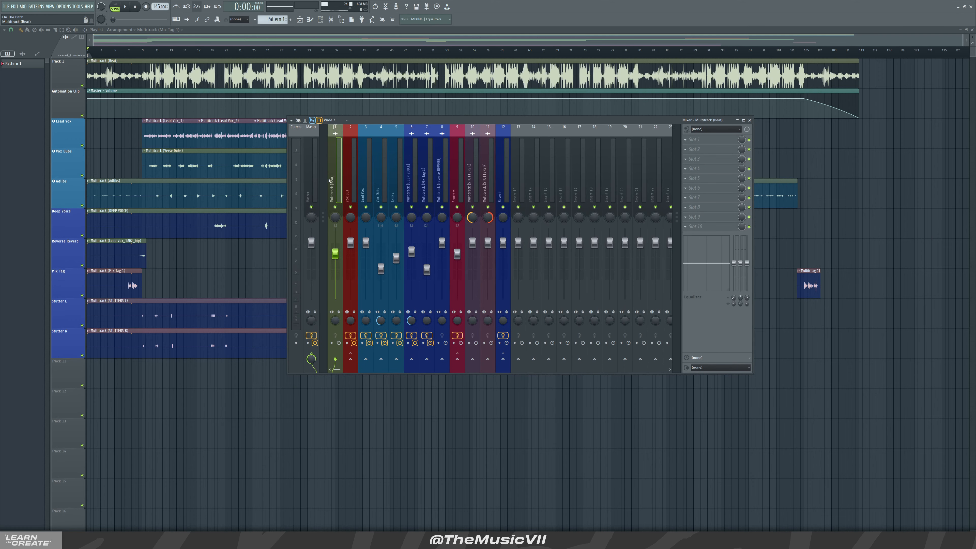
Examine the effect chains on the Vox Bus, Lead Vox, Vox Dubs, Adlibs, Deep Voice and Mix Tag mixer tracks
key(Right)
key(Right)
key(Right)
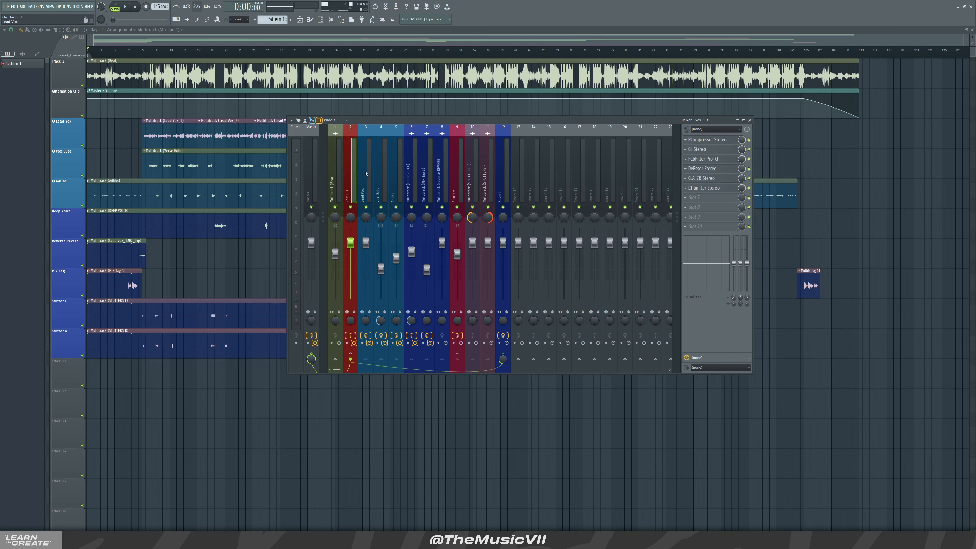
key(Right)
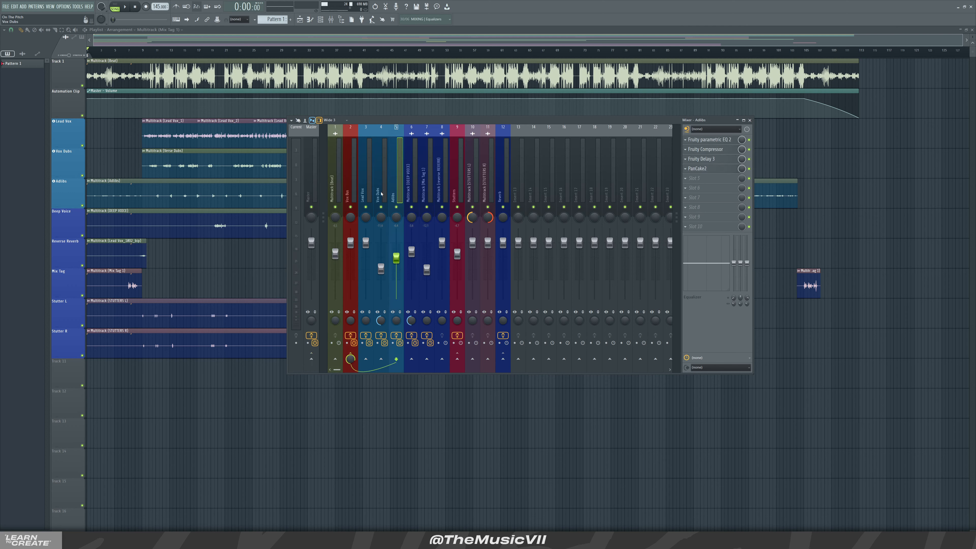
click(353, 188)
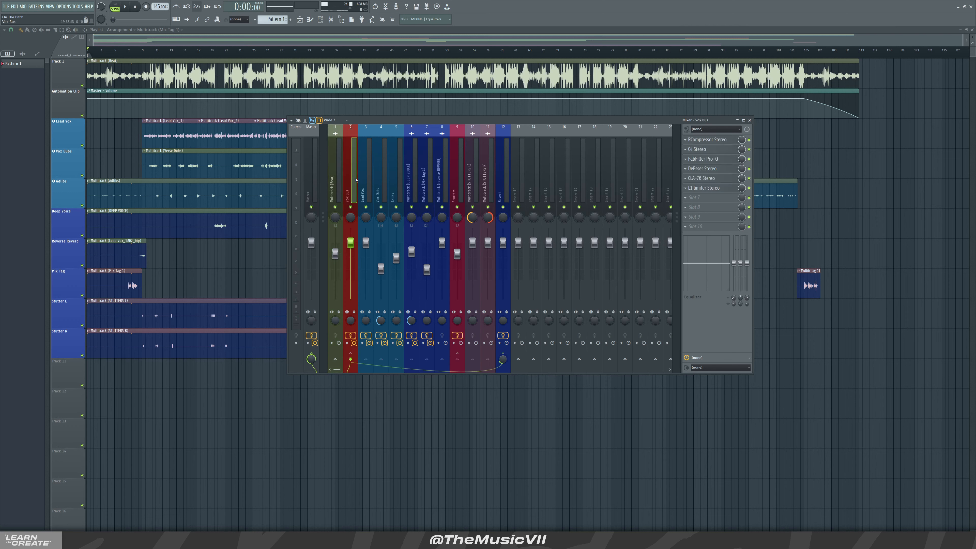
click(409, 157)
click(426, 158)
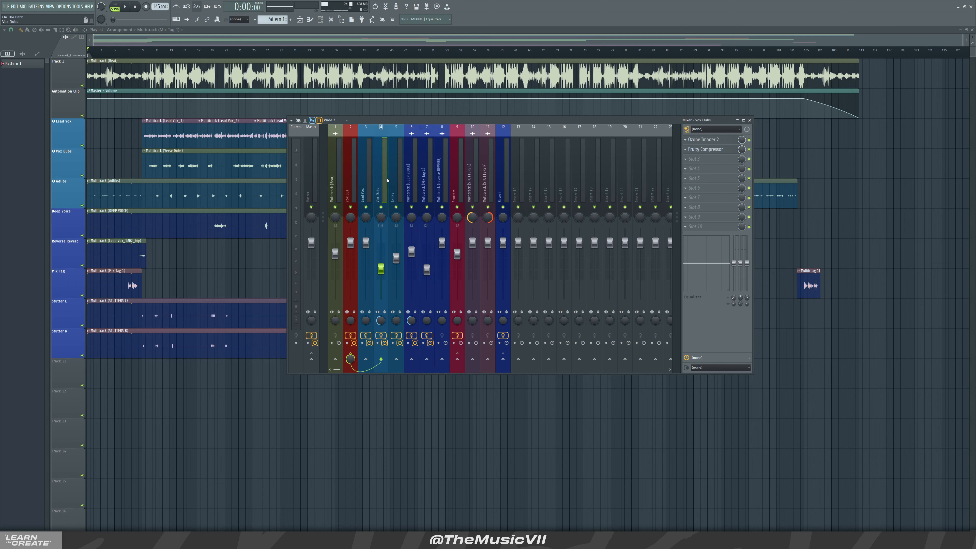
click(348, 177)
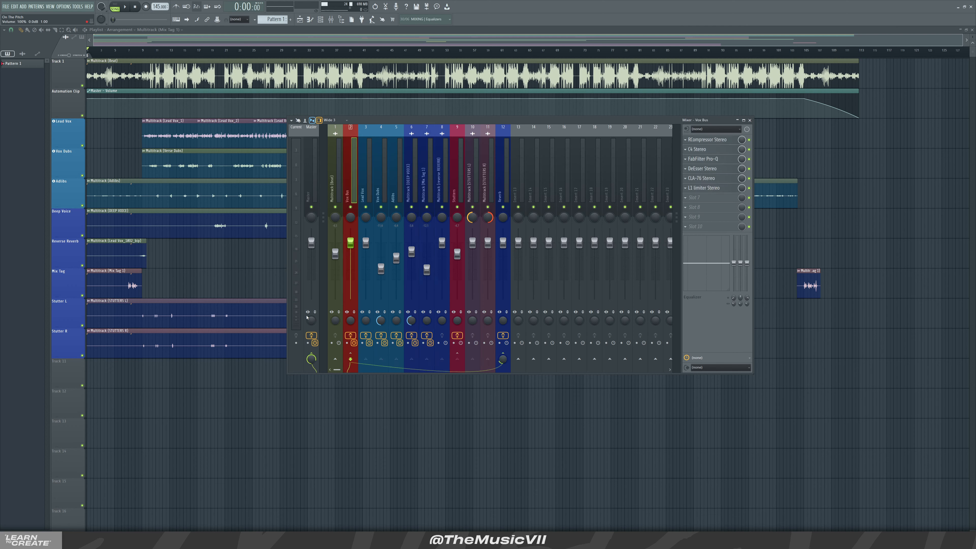
Bypass the effect slots on the master, Vox Bus, vocal, Deep Voice, Mix Tag, Stutters and Reverb mixer tracks
click(311, 335)
click(350, 335)
click(365, 335)
click(411, 336)
click(427, 335)
click(457, 335)
click(502, 335)
Play the song from about 0:12, just before the lead vocal clips, to hear the mix without effects
drag(499, 120, 587, 136)
click(140, 55)
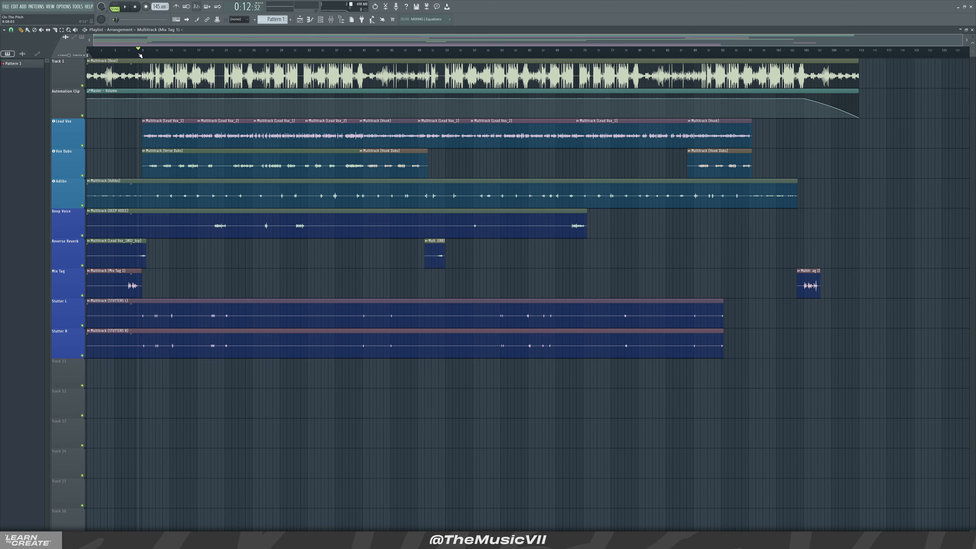
key(space)
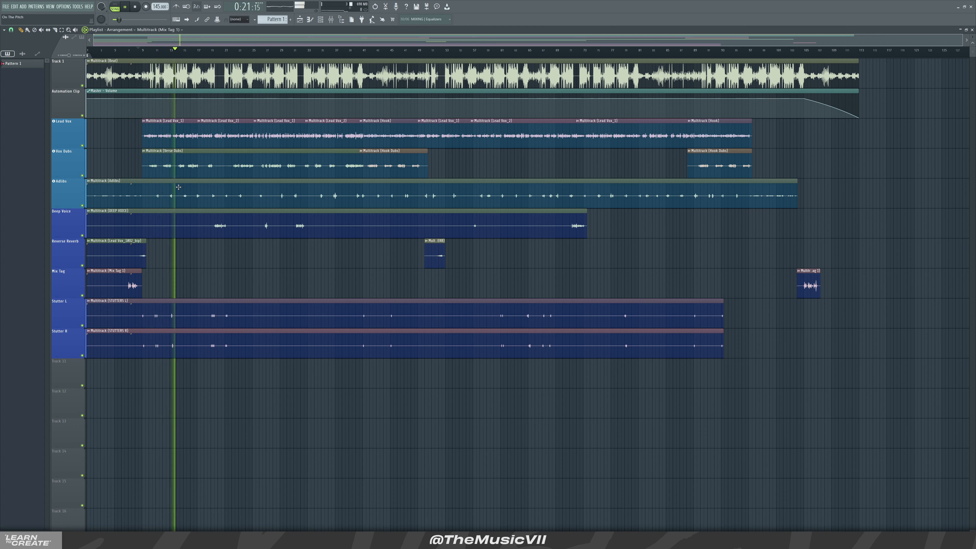
key(space)
Reopen the mixer and re-enable the effect slots on the master, vocal, Deep Voice and Reverb tracks
click(331, 19)
click(399, 351)
click(438, 352)
click(453, 353)
click(483, 351)
click(498, 352)
click(590, 352)
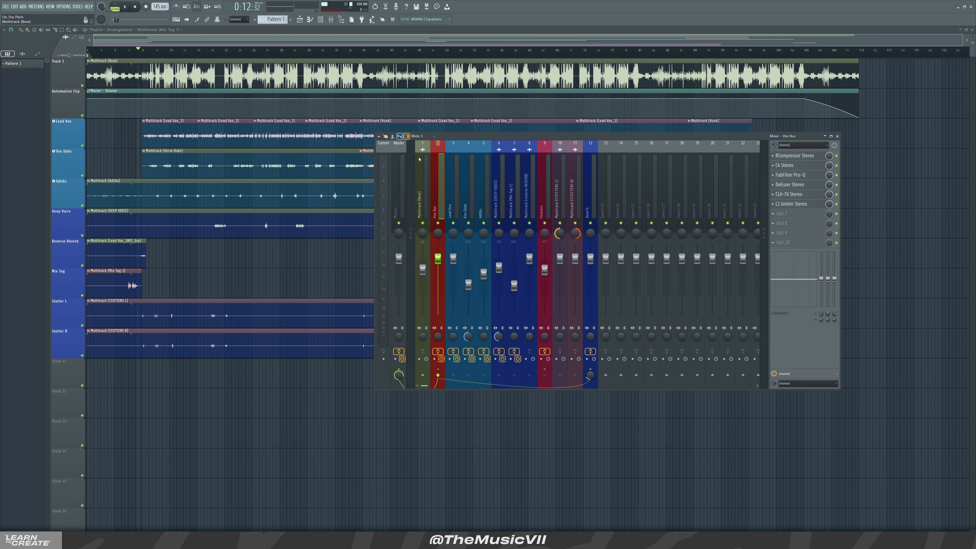
Narrow the mixer window and move it over the far end of the playlist
drag(484, 136, 547, 130)
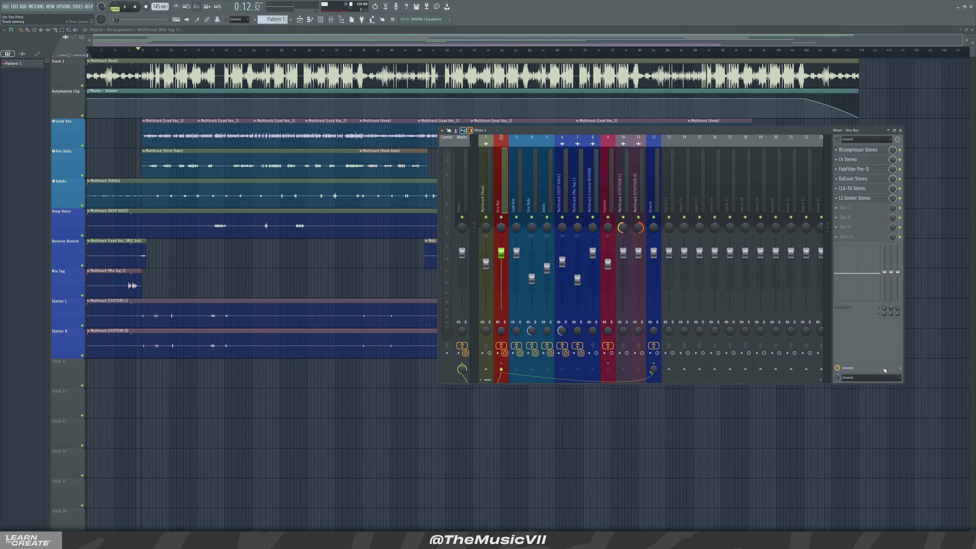
drag(903, 383, 762, 396)
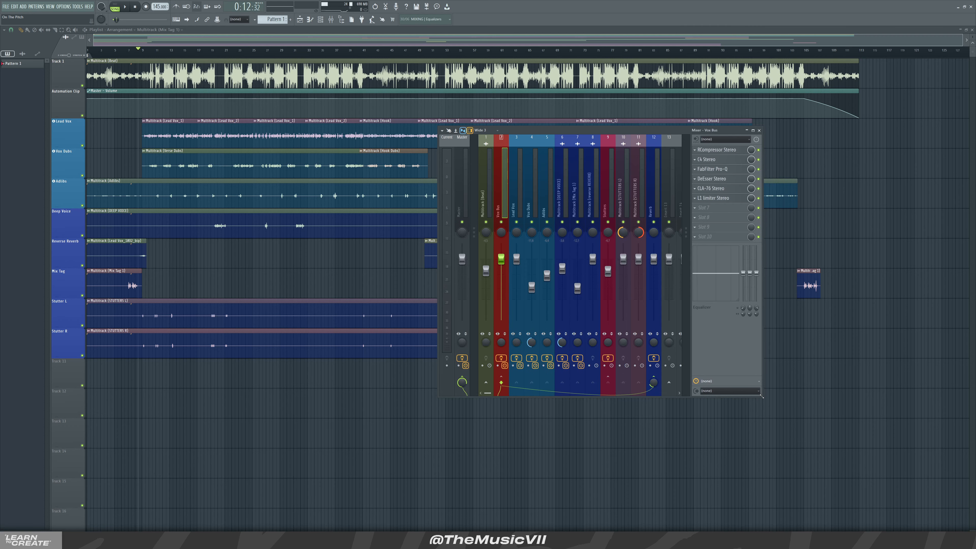
drag(559, 129, 719, 118)
Solo the Deep Voice playlist track and play its first phrase from about 0:30 with the mixer open
click(167, 43)
scroll(126, 159, up, 3)
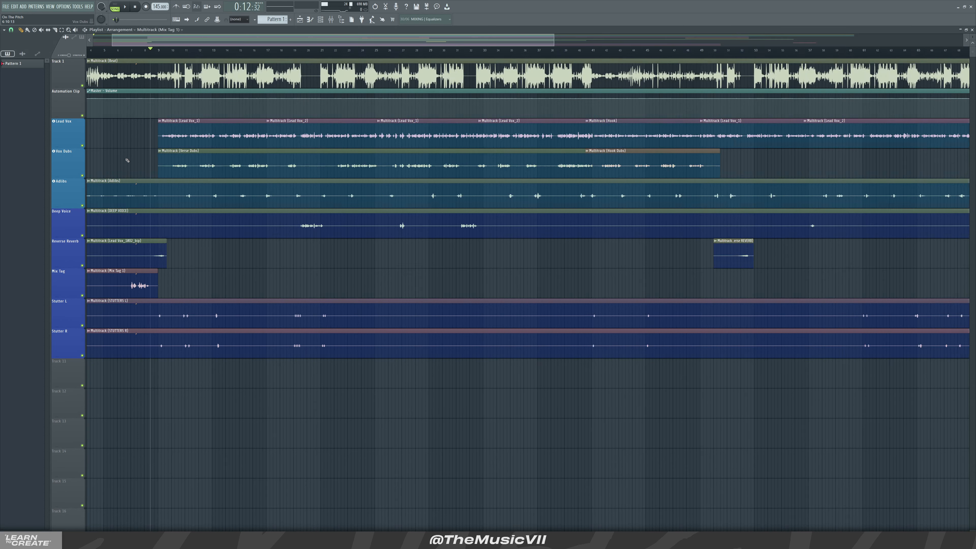
scroll(106, 191, down, 1)
right_click(84, 206)
click(295, 51)
key(space)
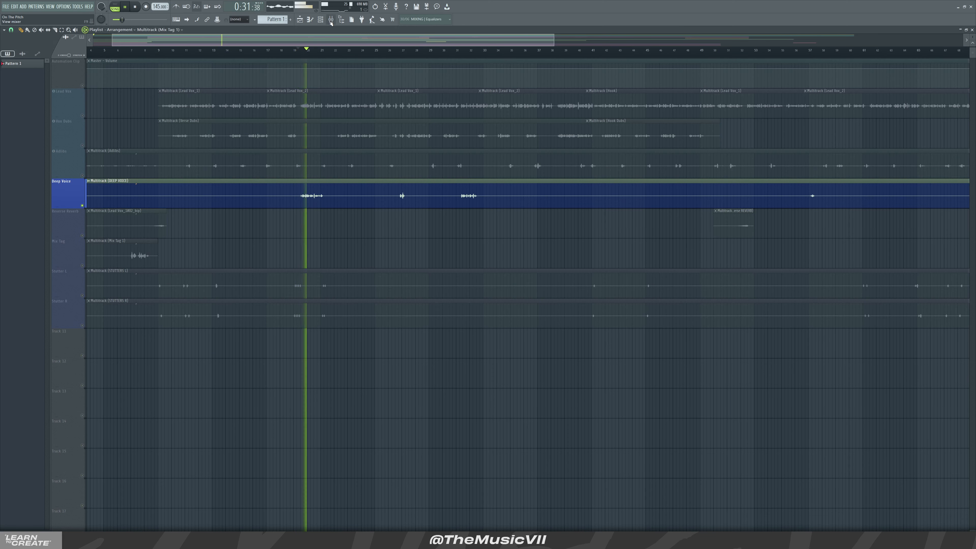
click(330, 20)
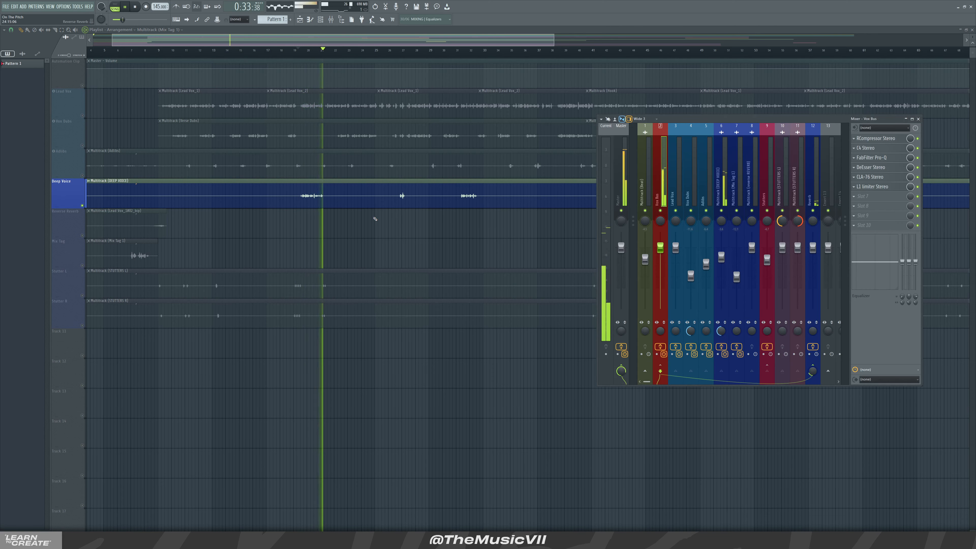
key(space)
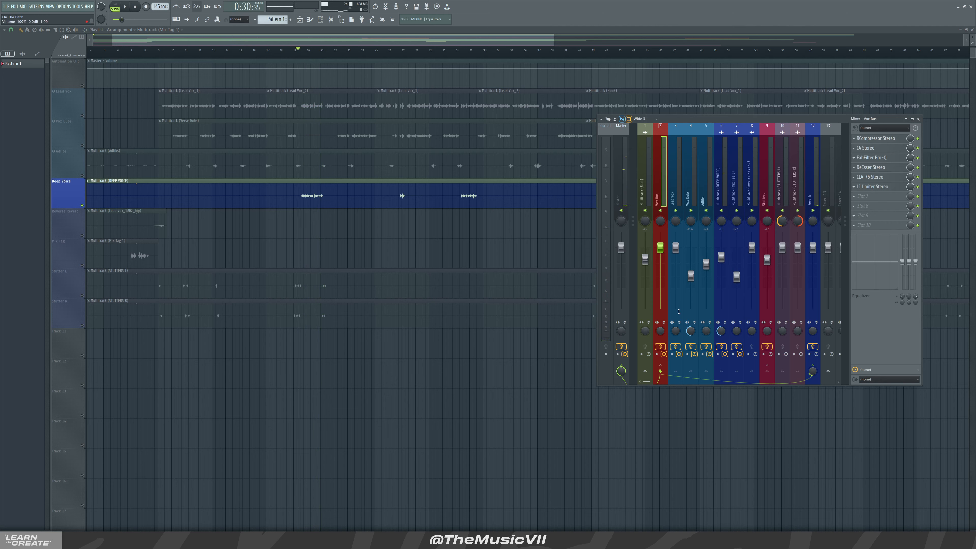
Bypass the effects on the Deep Voice, Vox Bus and master tracks, mute the Reverb track and play the soloed vocal
click(723, 192)
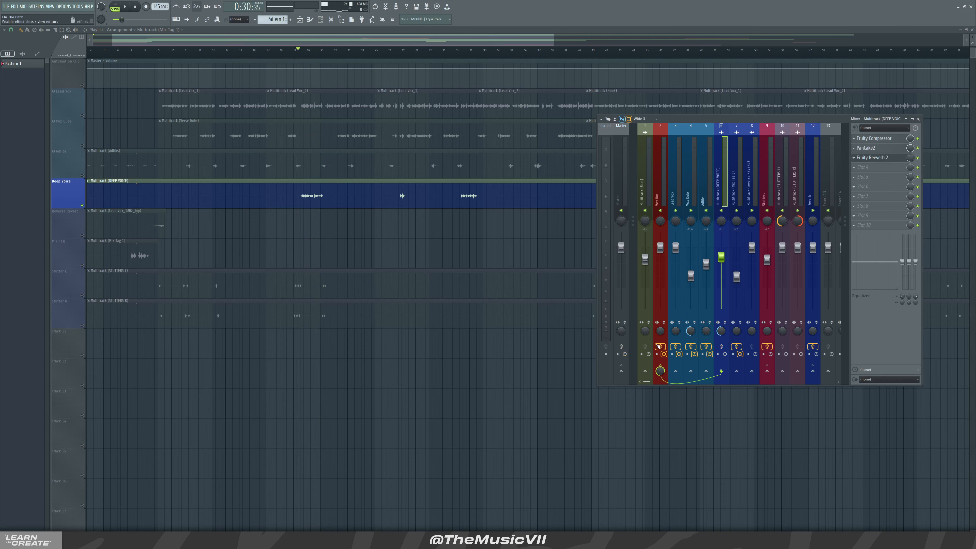
key(space)
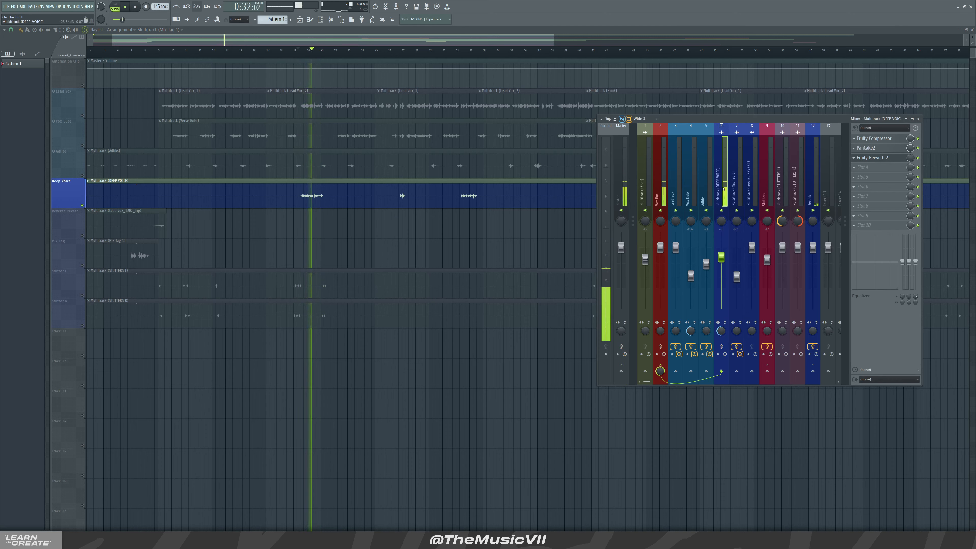
key(space)
key(space)
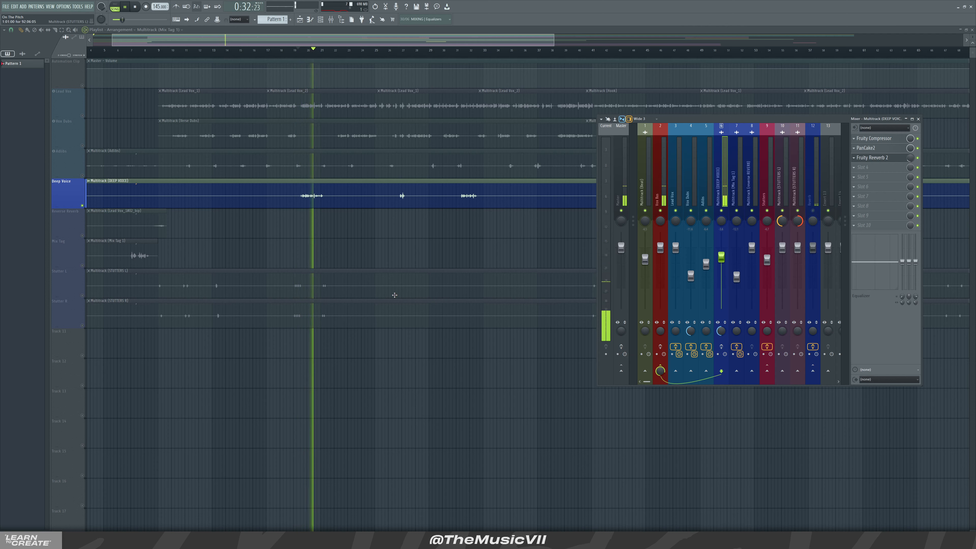
key(space)
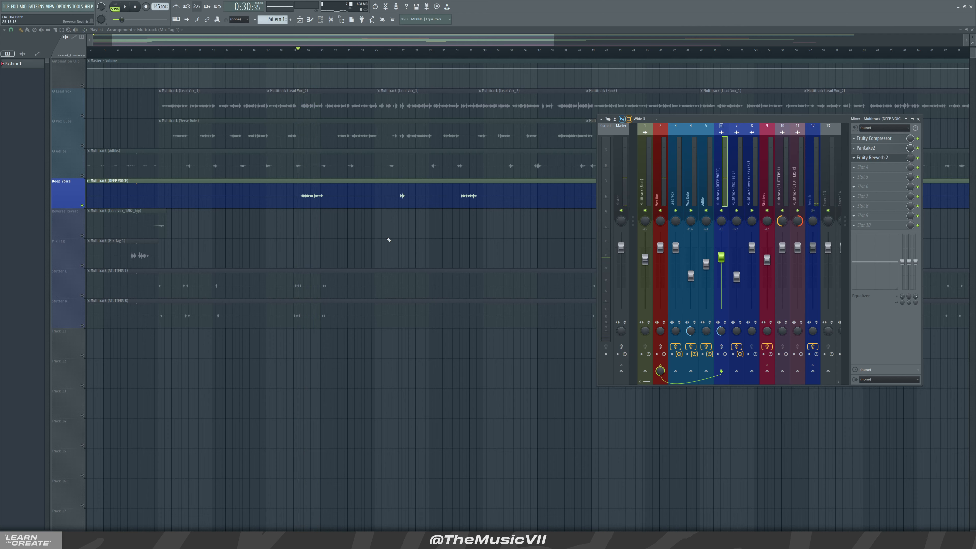
Show the full arrangement and unsolo the Deep Voice playlist track
scroll(319, 238, down, 3)
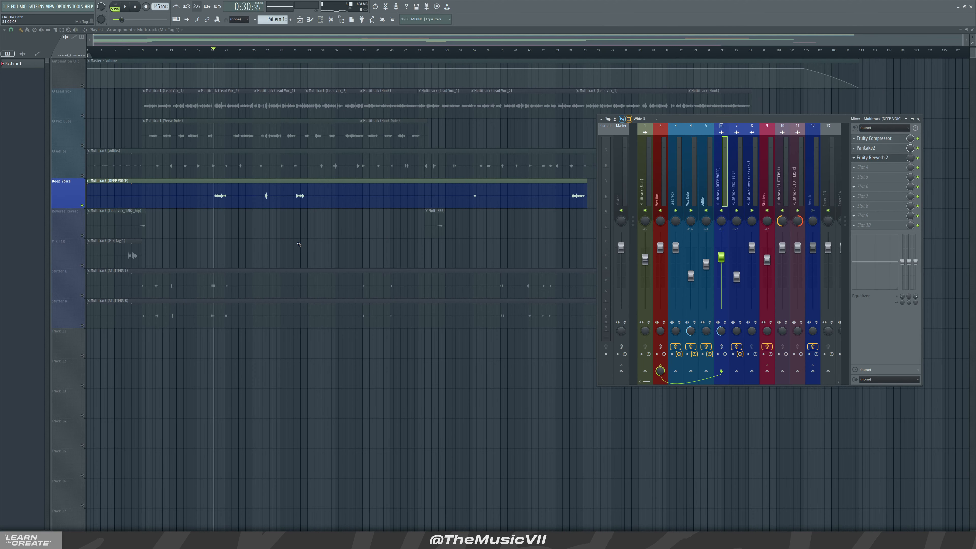
scroll(85, 211, up, 1)
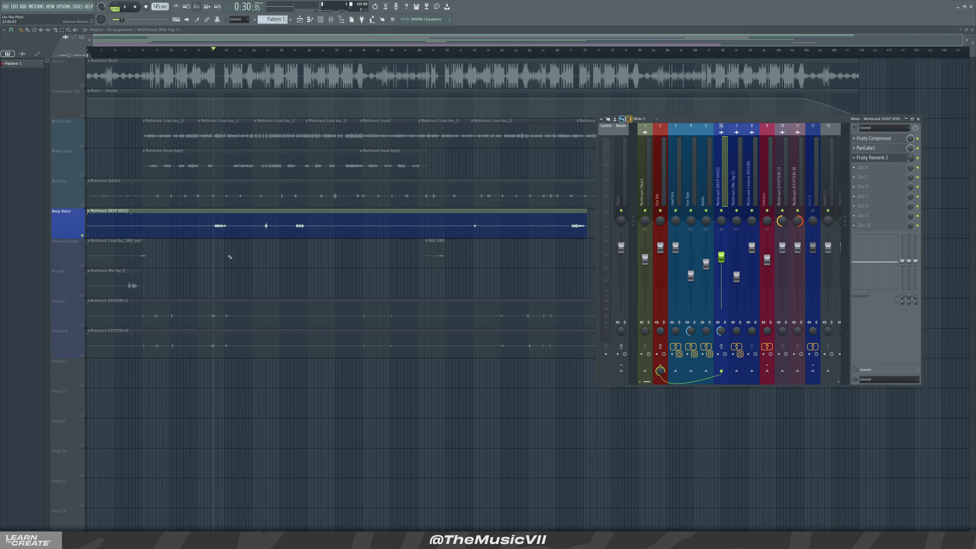
right_click(82, 206)
right_click(82, 205)
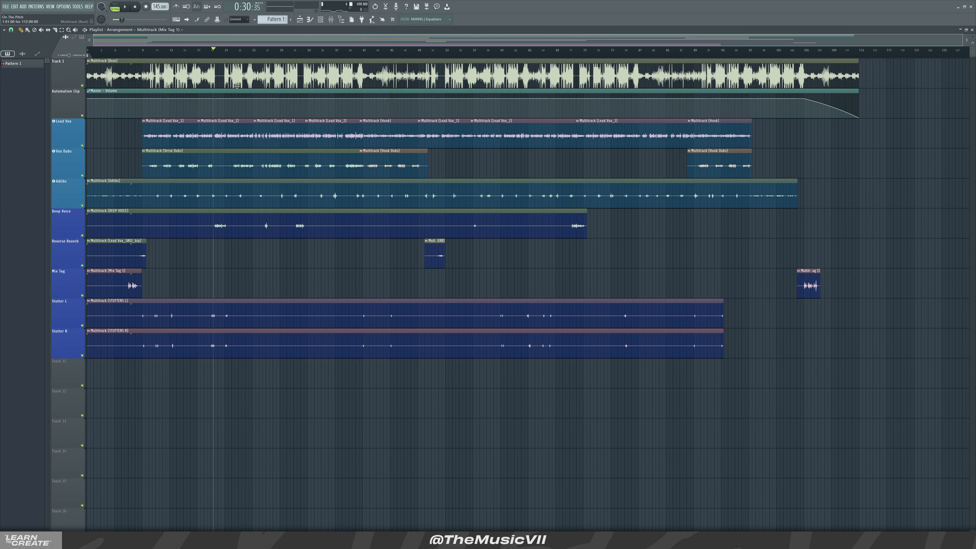
Reopen the mixer and re-enable the effect slots on the Vox Bus and master tracks
click(335, 22)
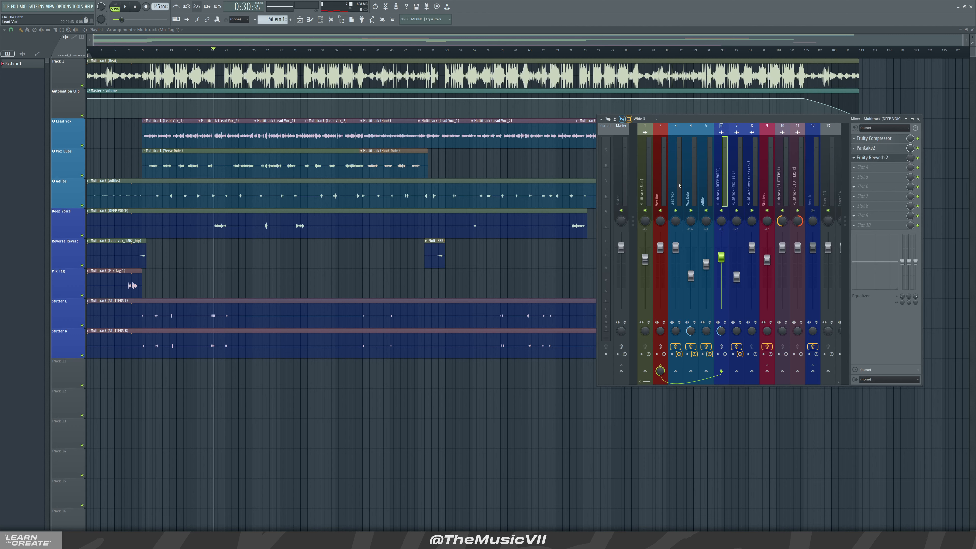
click(657, 354)
click(667, 192)
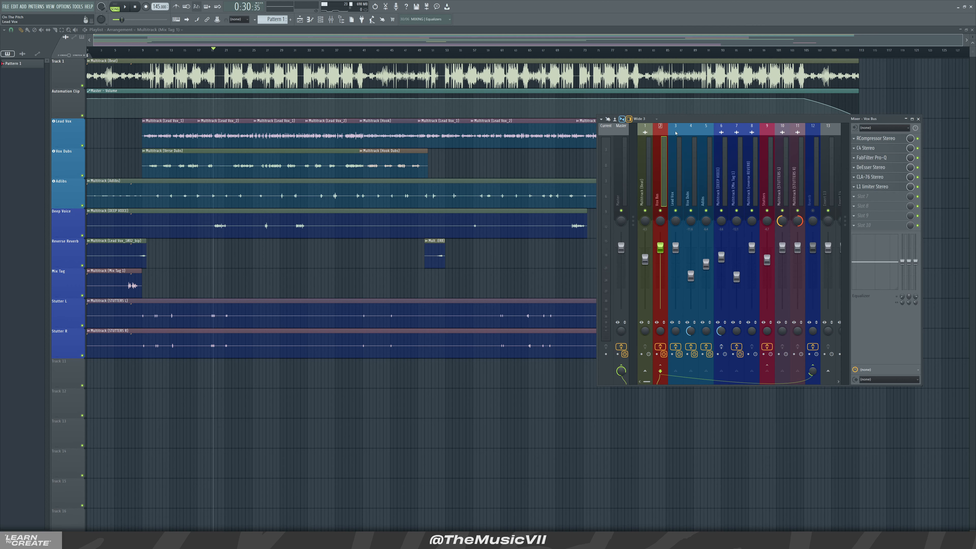
Select the master mixer track, play the section from about 0:30 and unmute the Reverb track
drag(686, 122, 450, 151)
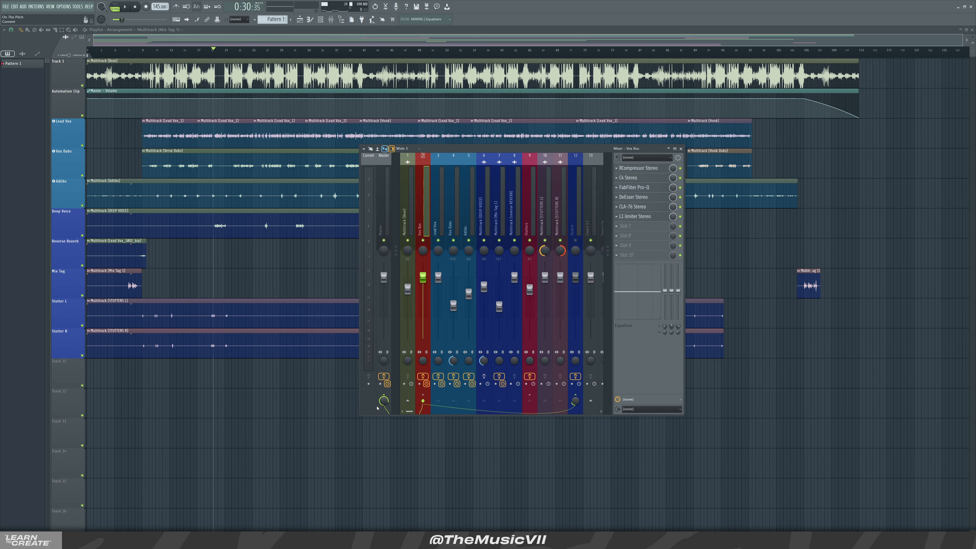
click(384, 246)
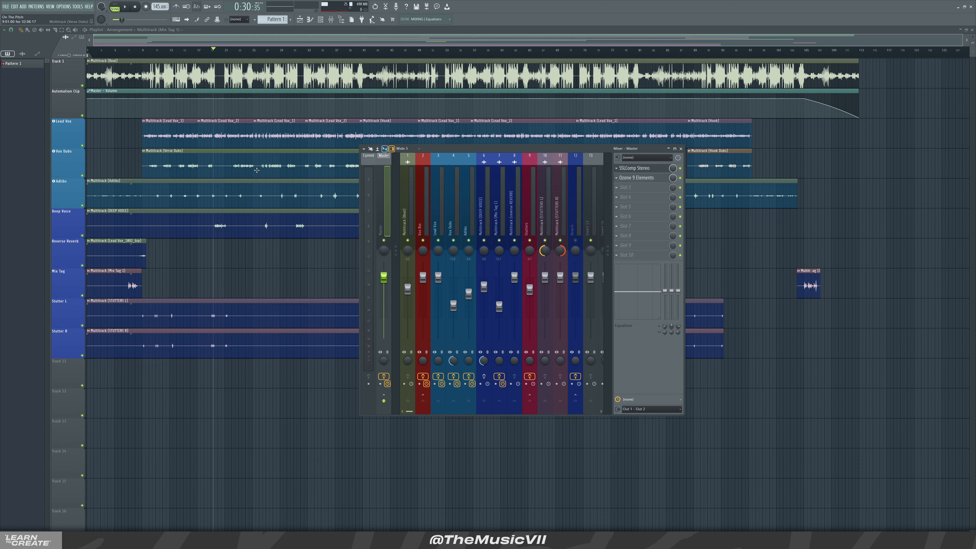
key(space)
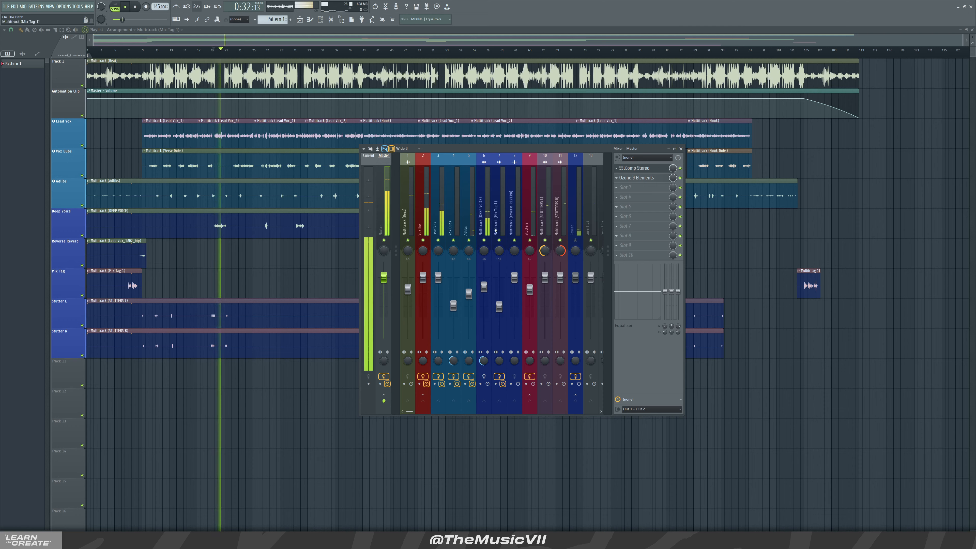
key(space)
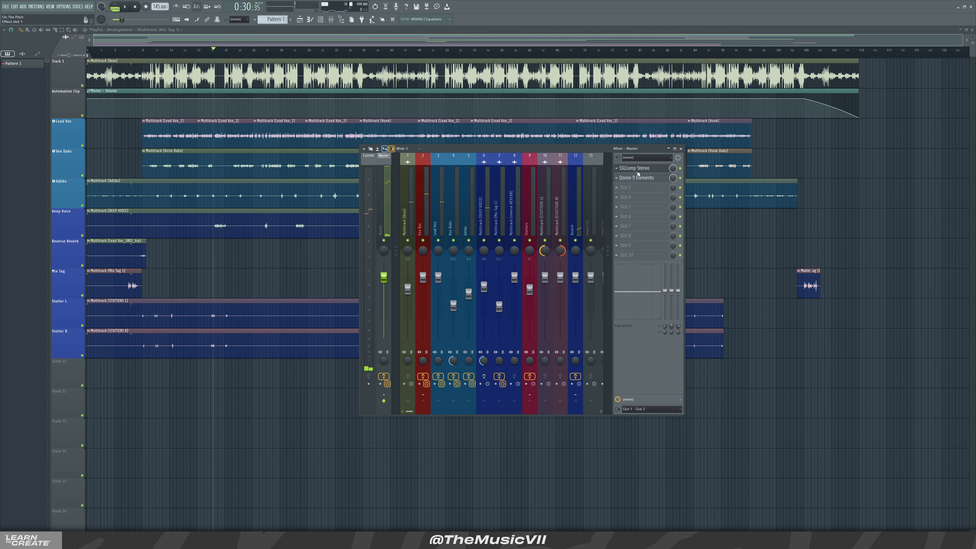
Open SSLComp Stereo on the master track, restart playback and place the compressor window beside the mixer
click(634, 168)
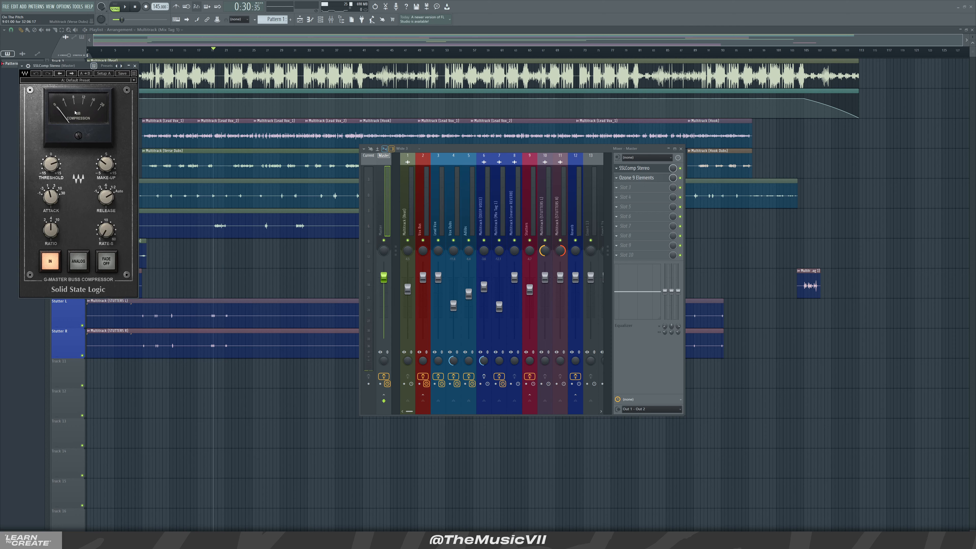
click(125, 7)
drag(75, 67, 221, 131)
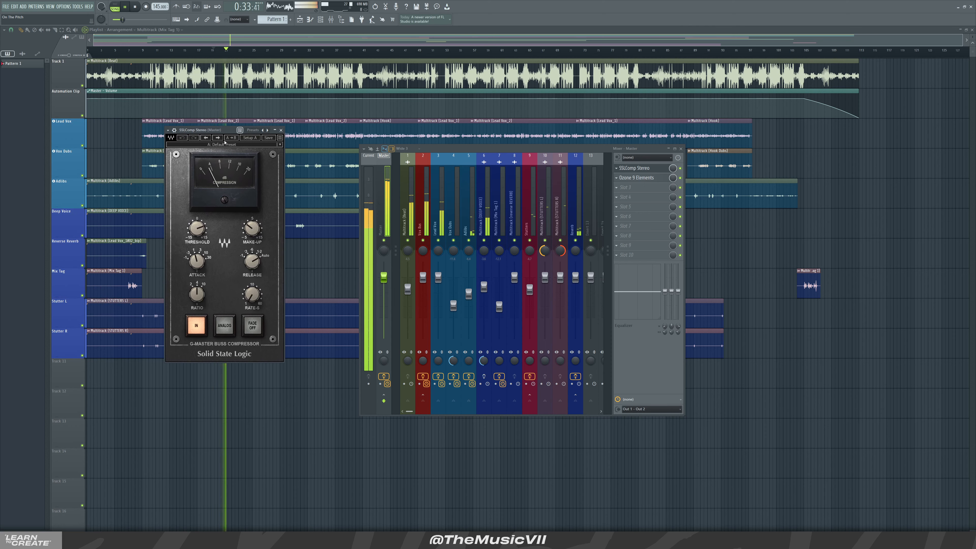
Close SSLComp Stereo, pause playback, and open Ozone 9 Elements from the master track with its window beside the mixer
click(275, 130)
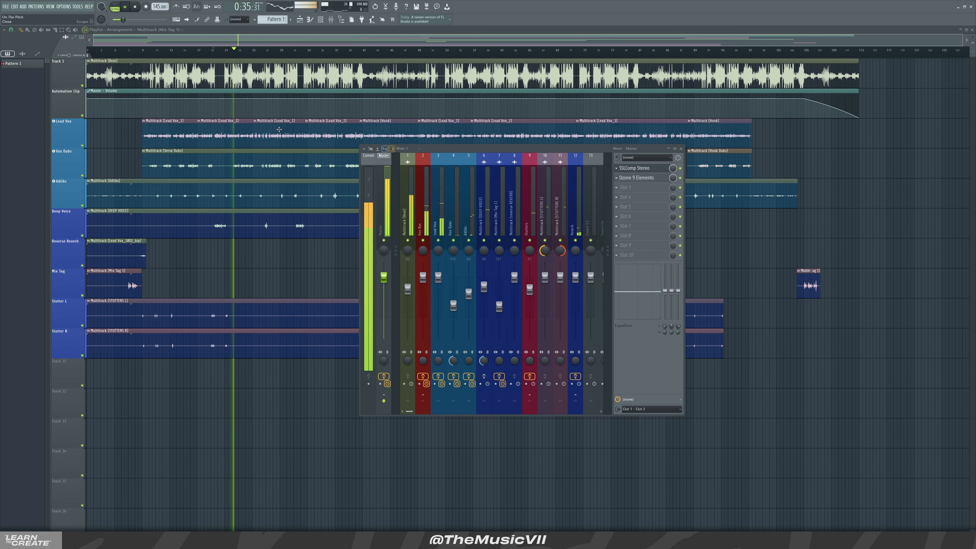
click(125, 8)
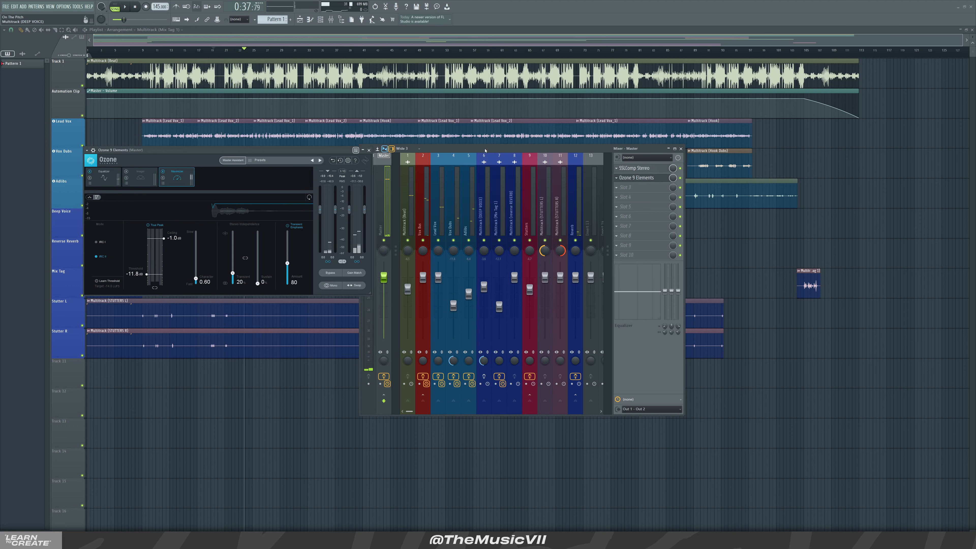
drag(485, 150, 586, 146)
drag(253, 150, 323, 146)
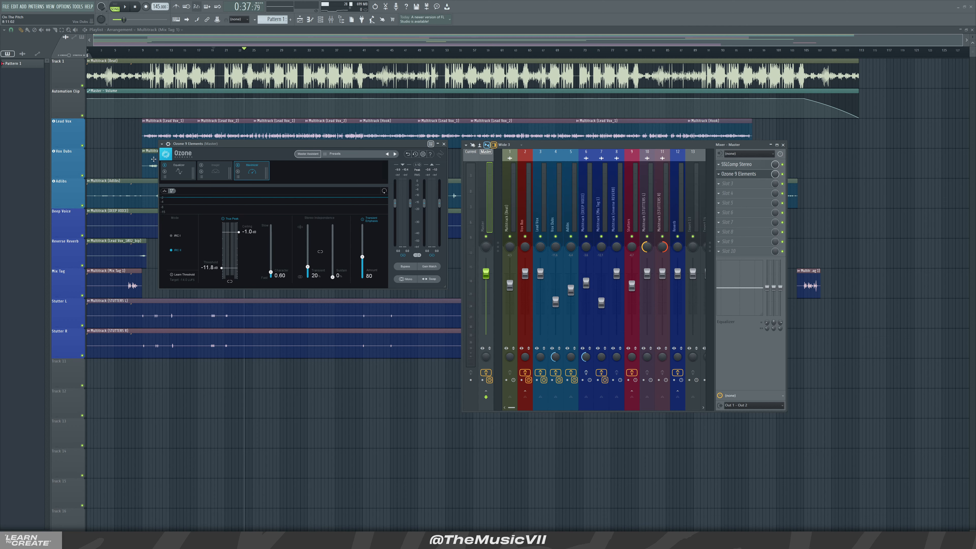
Inspect the Equalizer, Imager and Maximizer modules in Ozone 9 Elements and close the plugin
click(194, 176)
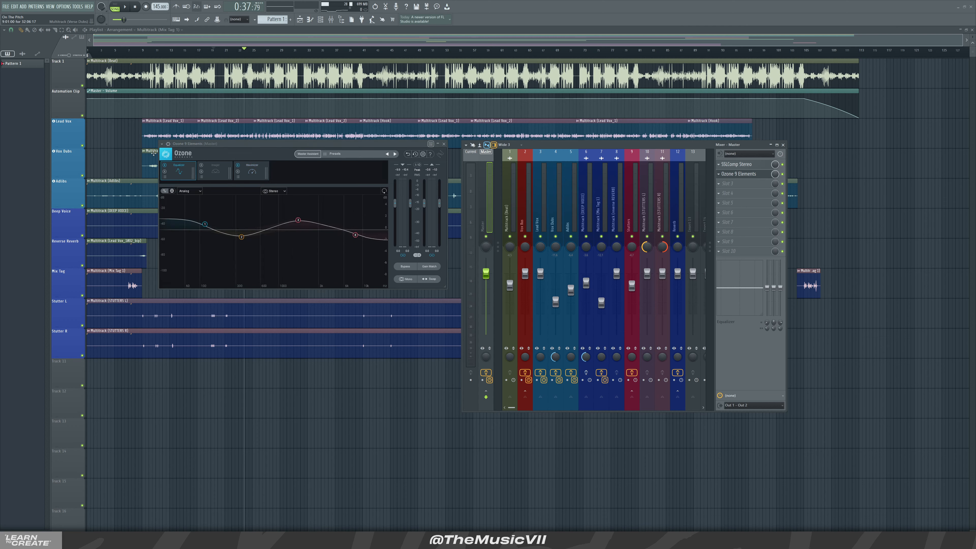
click(205, 177)
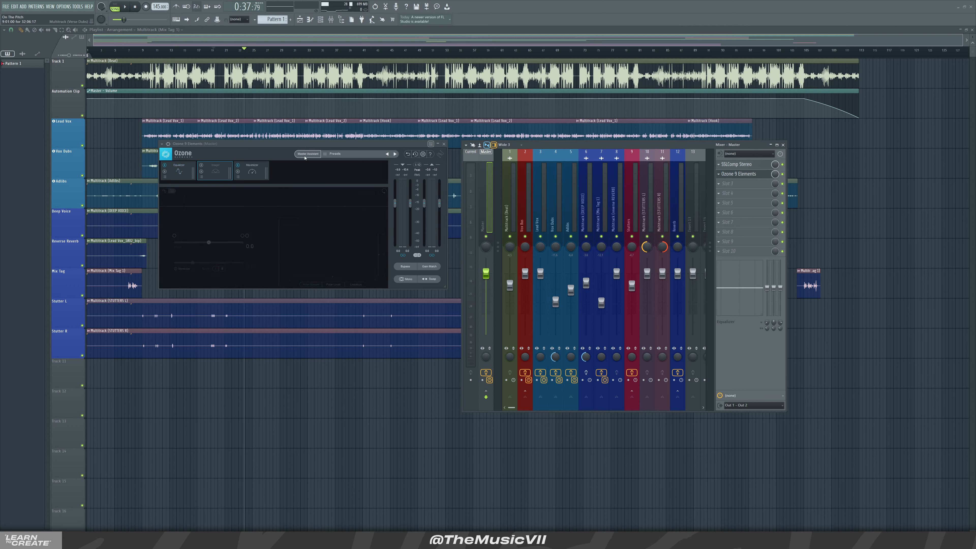
click(246, 178)
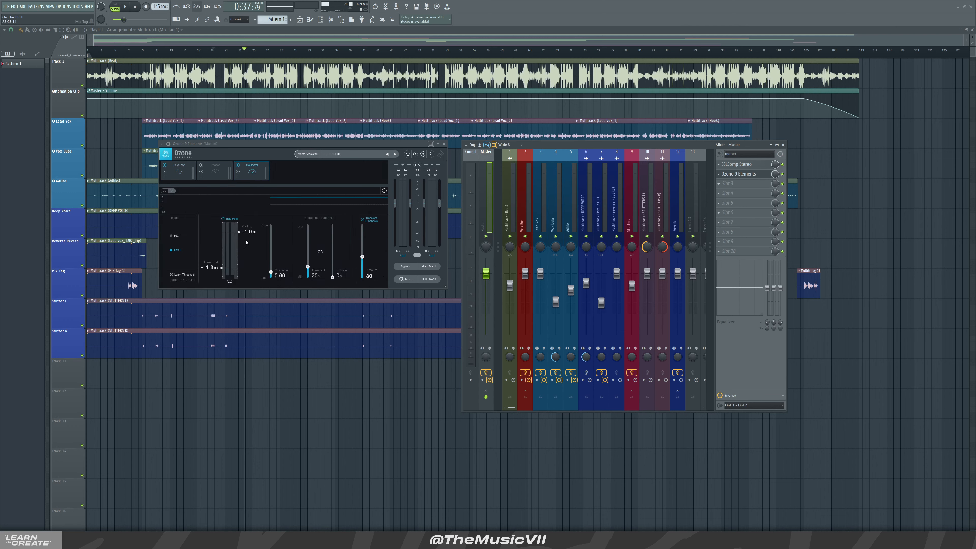
click(443, 144)
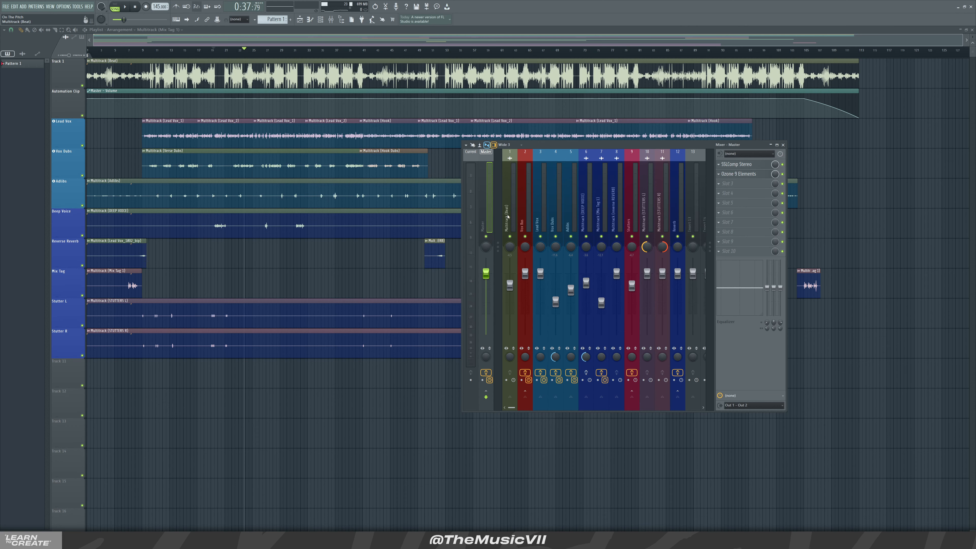
Select the Vox Bus mixer track, open its RCompressor Stereo and arrange the compressor window beside the mixer
click(516, 226)
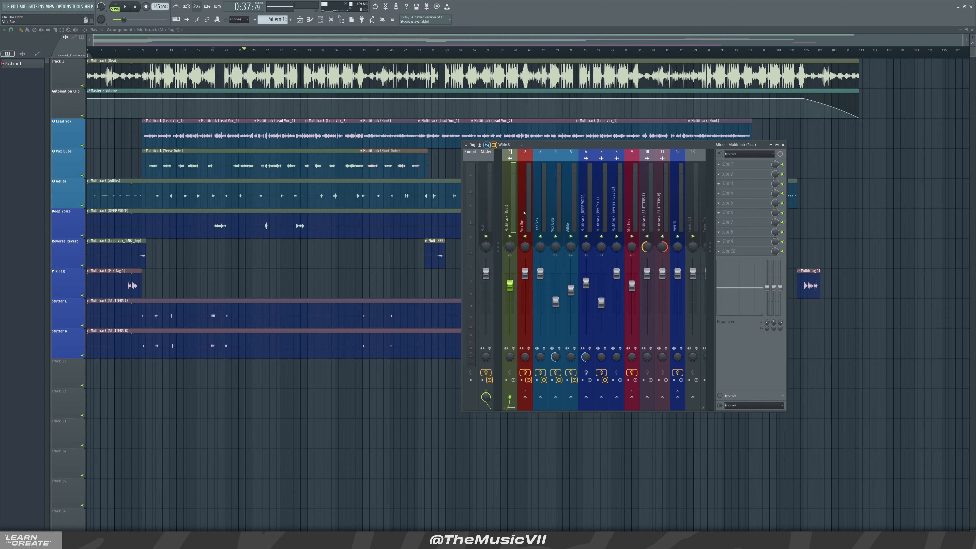
click(524, 213)
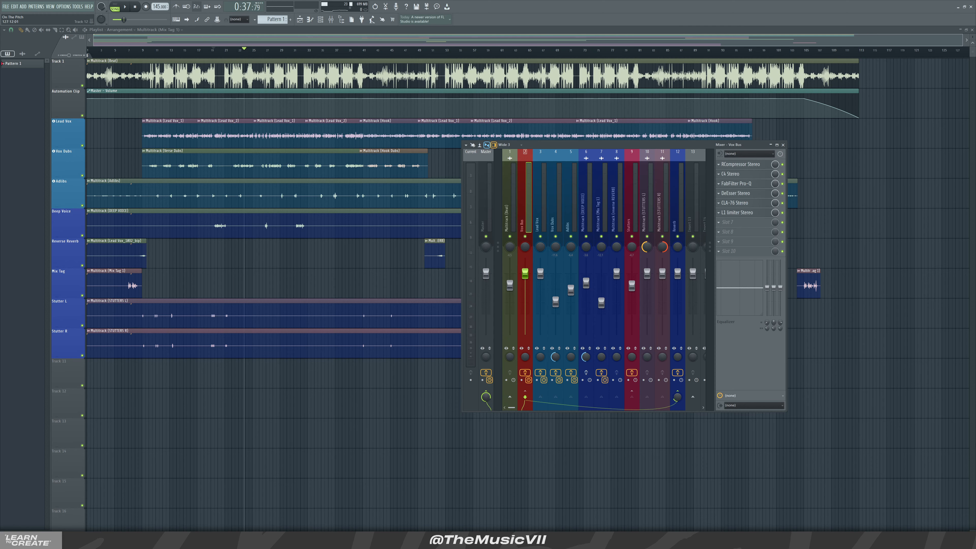
click(757, 165)
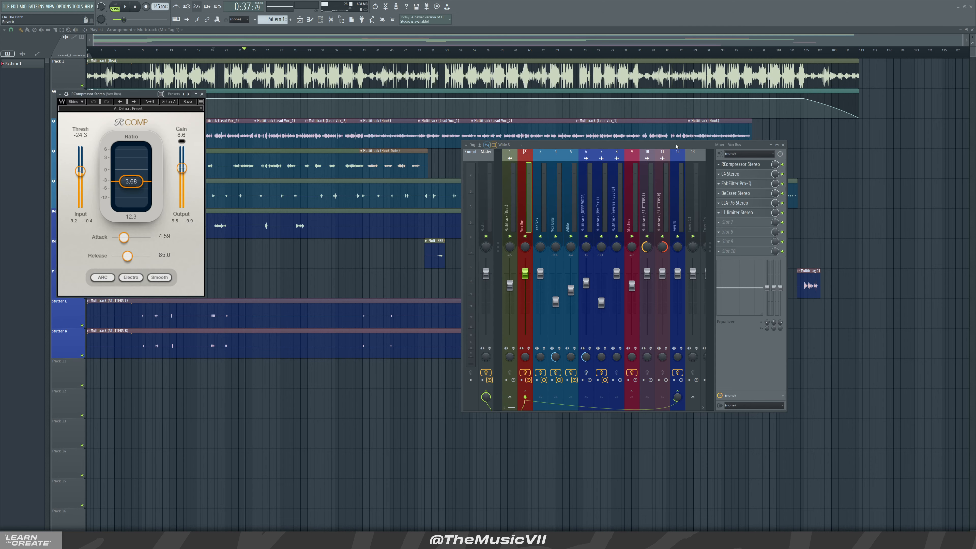
drag(676, 146, 698, 114)
drag(114, 94, 242, 134)
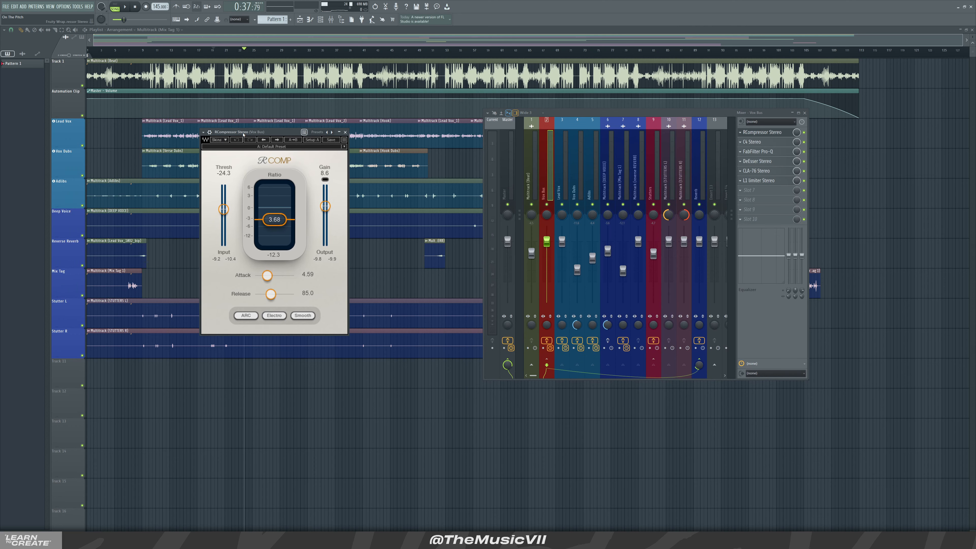
Bypass the Vox Bus effect slots, audition the section without them, and return to the Vox Bus track
click(804, 181)
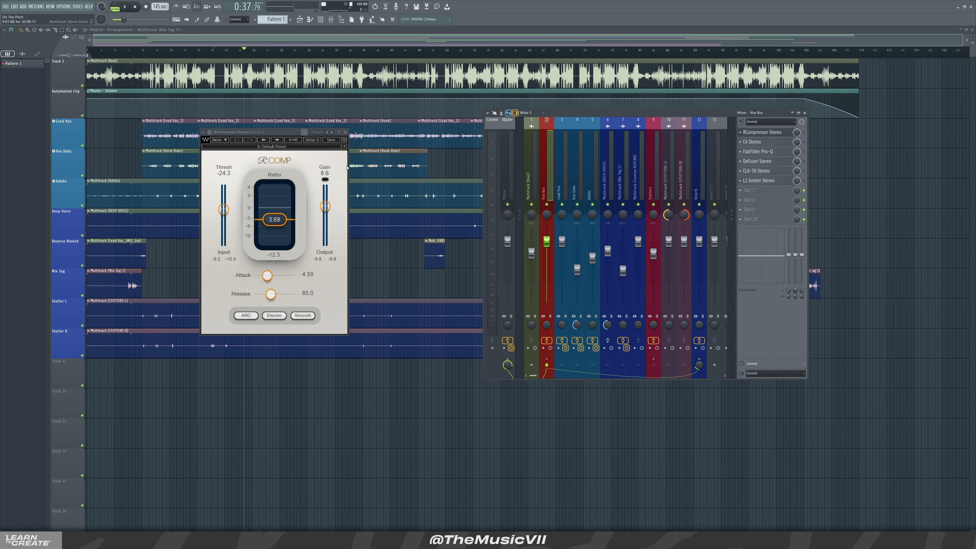
key(space)
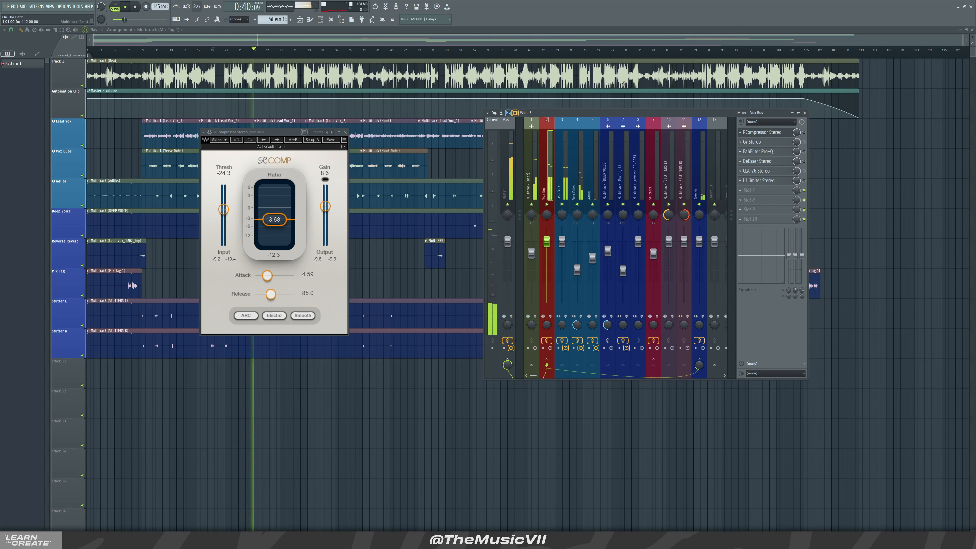
click(564, 173)
key(space)
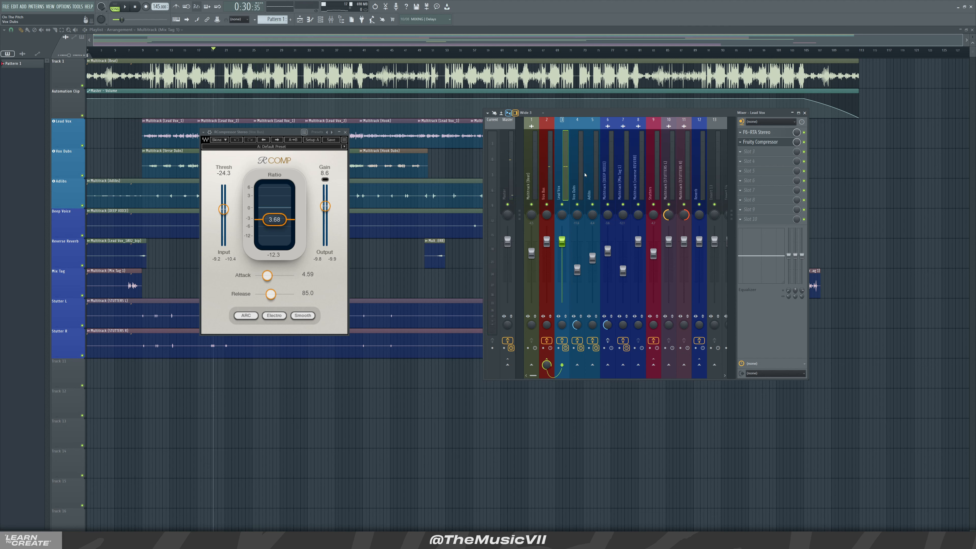
click(549, 165)
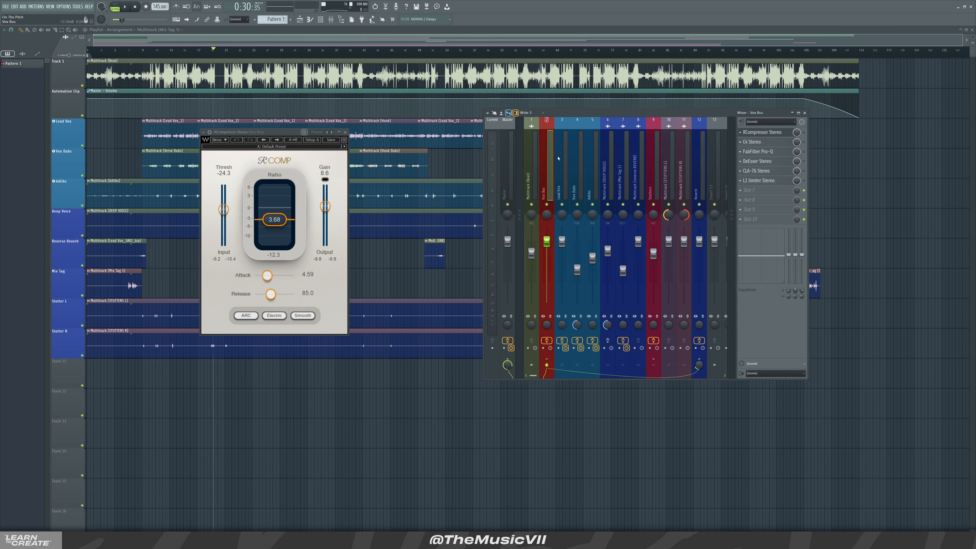
Re-enable RCompressor Stereo on the Vox Bus, play the section from about 0:30 with it showing, and close its window
click(804, 134)
click(755, 133)
click(755, 132)
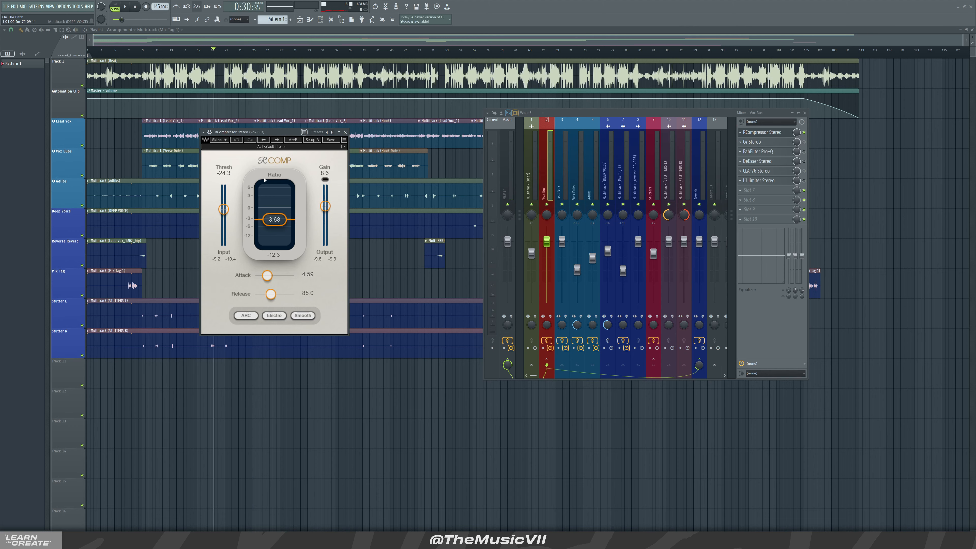
key(space)
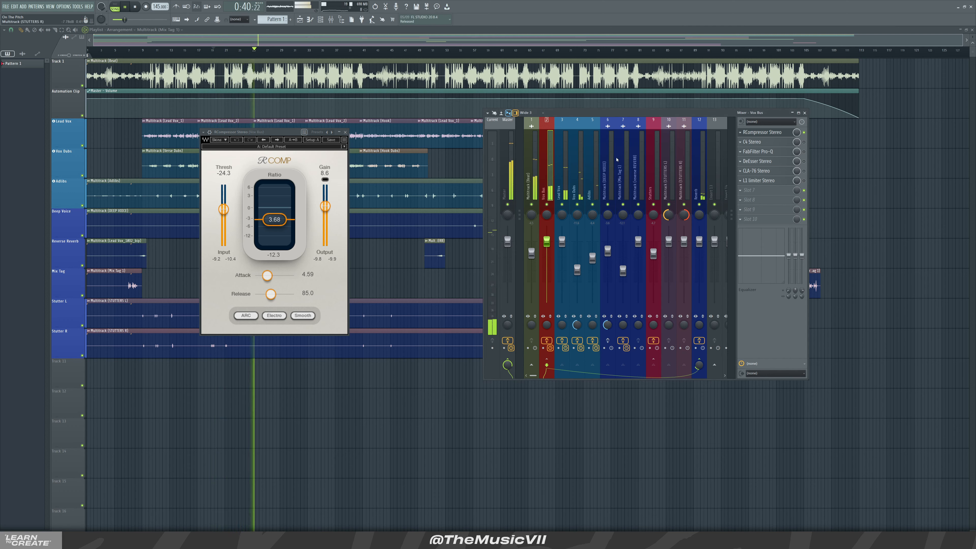
key(space)
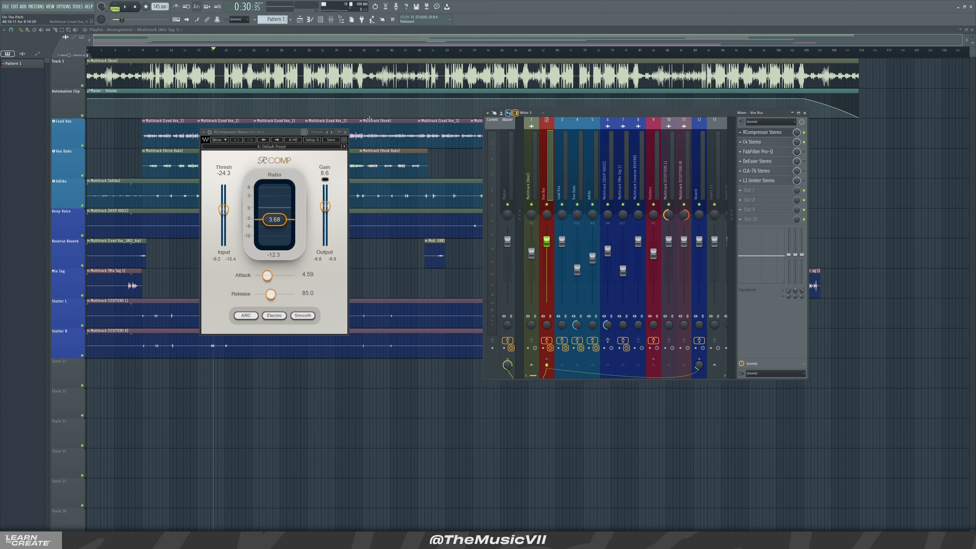
click(345, 132)
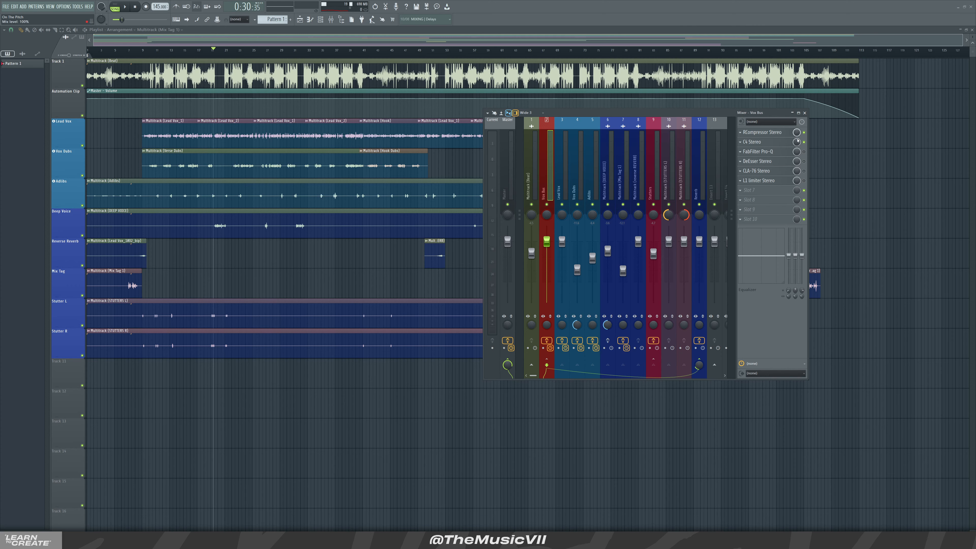
Open C4 Stereo on the Vox Bus, move it toward the mixer and play the section to watch its multiband compression
click(785, 143)
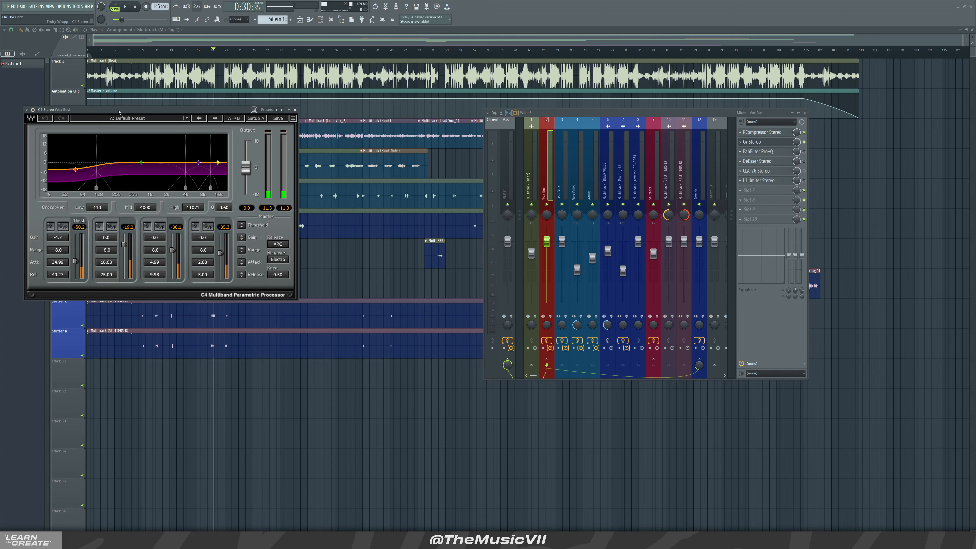
drag(117, 117, 262, 119)
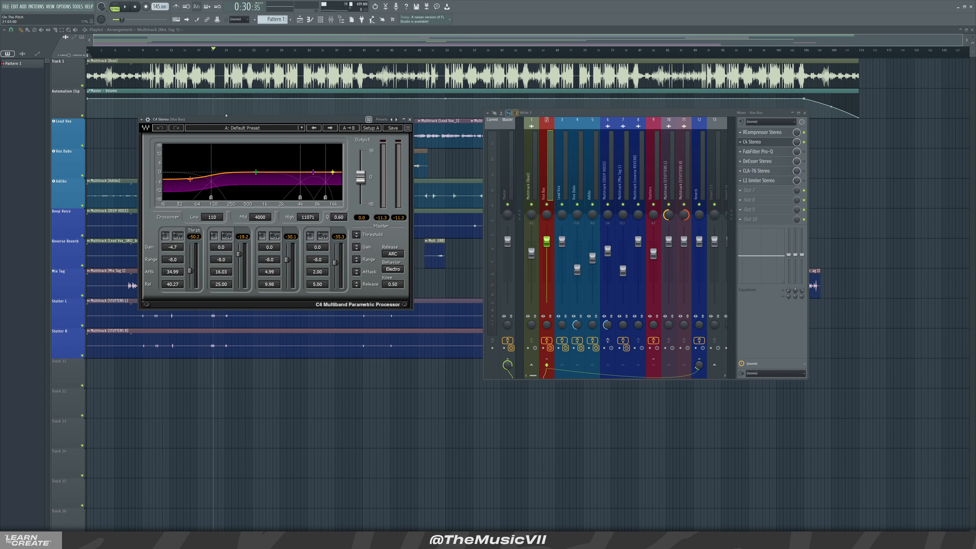
click(125, 8)
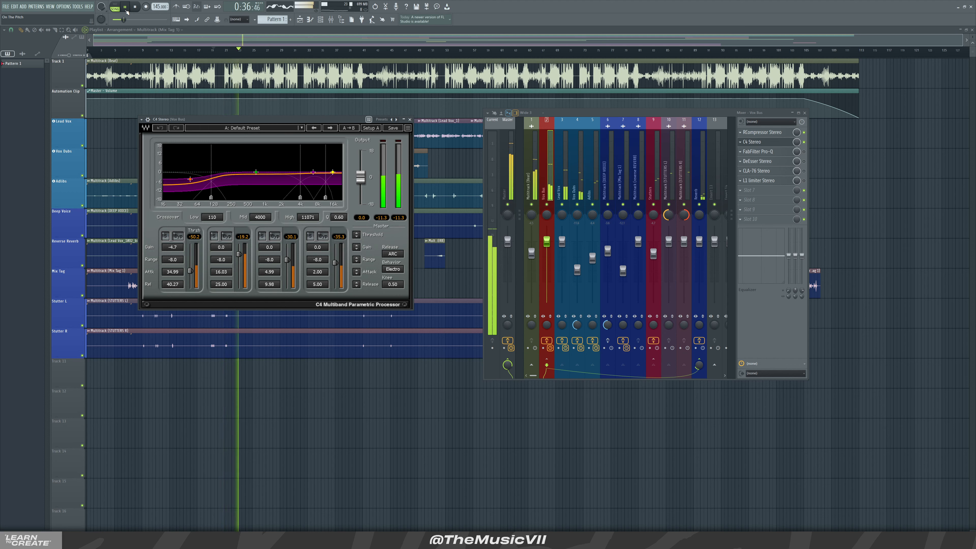
click(125, 7)
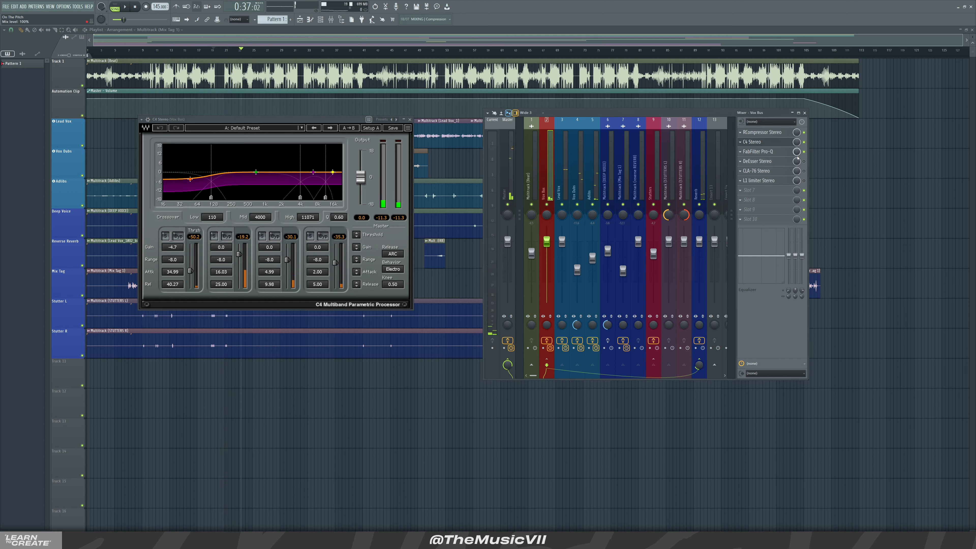
Open FabFilter Pro-Q on the Vox Bus, close C4 Stereo and move the equalizer window beside the mixer
click(785, 152)
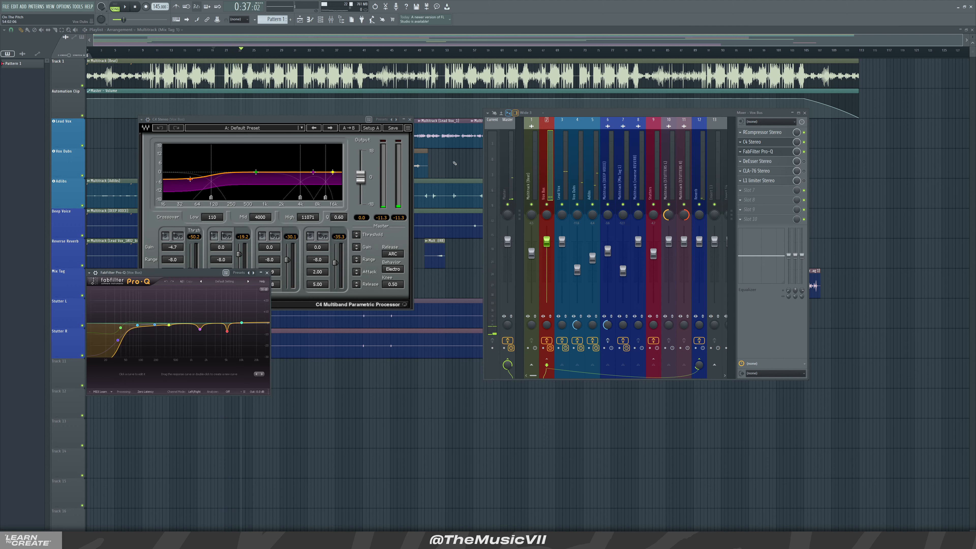
click(410, 120)
drag(190, 273, 276, 177)
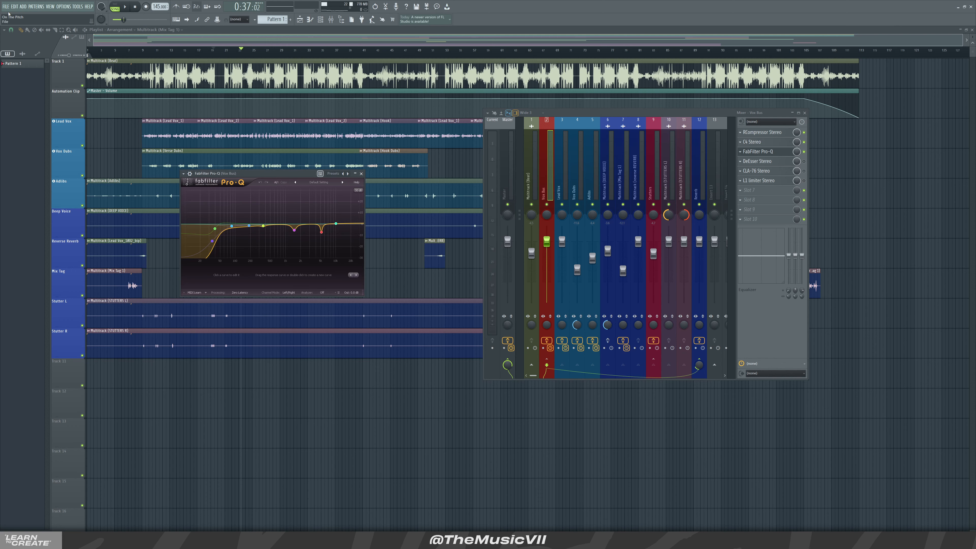
Set the Pro-Q analyzer to Pre+Post during playback to inspect the vocal spectrum, and close the equalizer
click(123, 7)
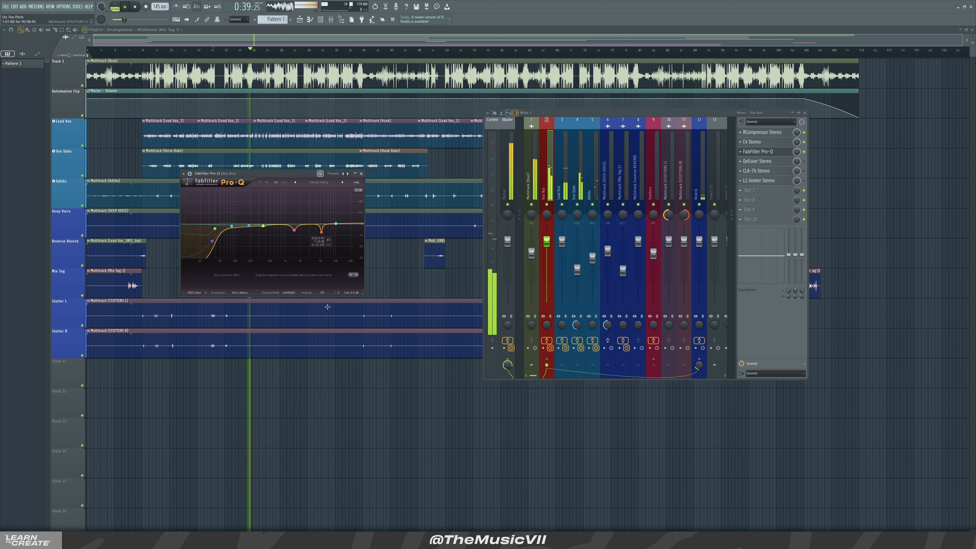
click(322, 293)
click(331, 317)
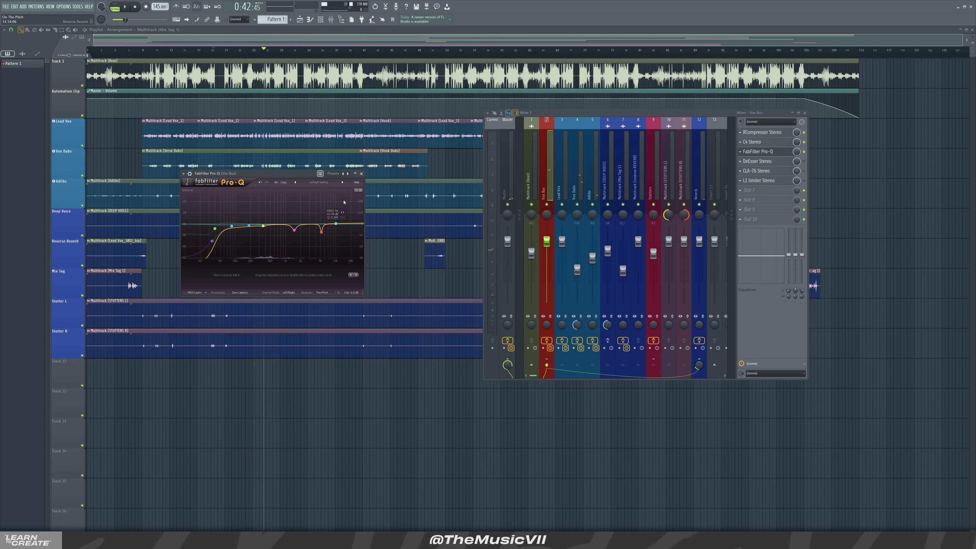
click(361, 173)
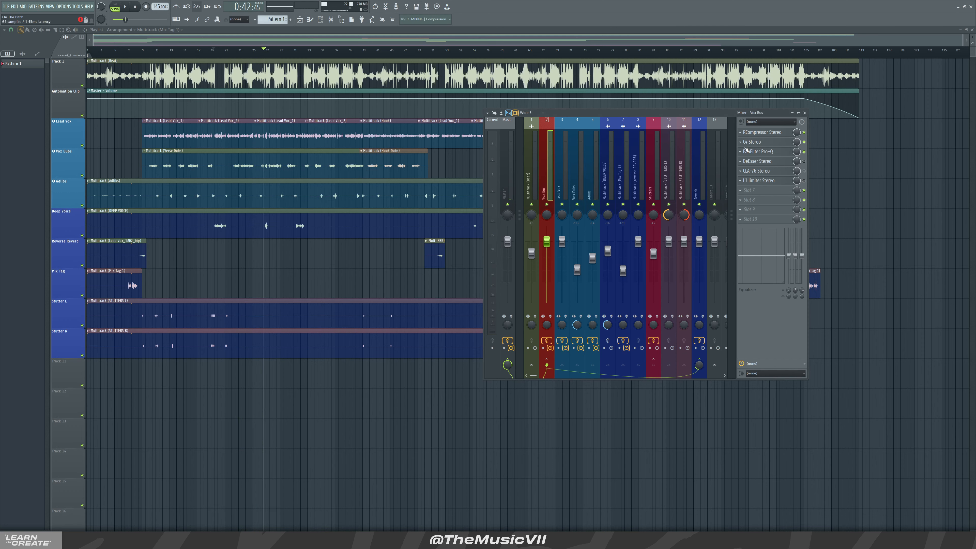
Open DeEsser Stereo on the Vox Bus, watch it during playback, then close it and stop playback
click(756, 162)
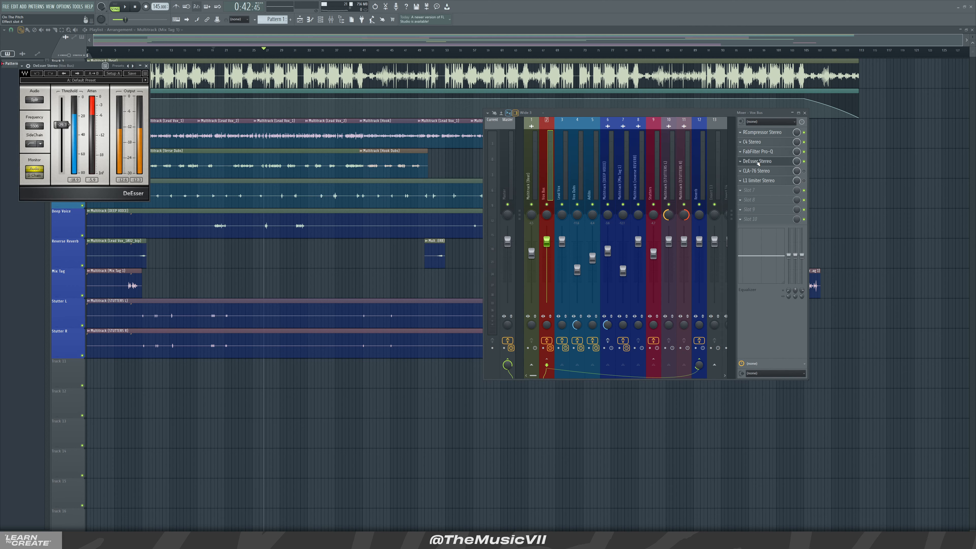
drag(48, 68, 165, 114)
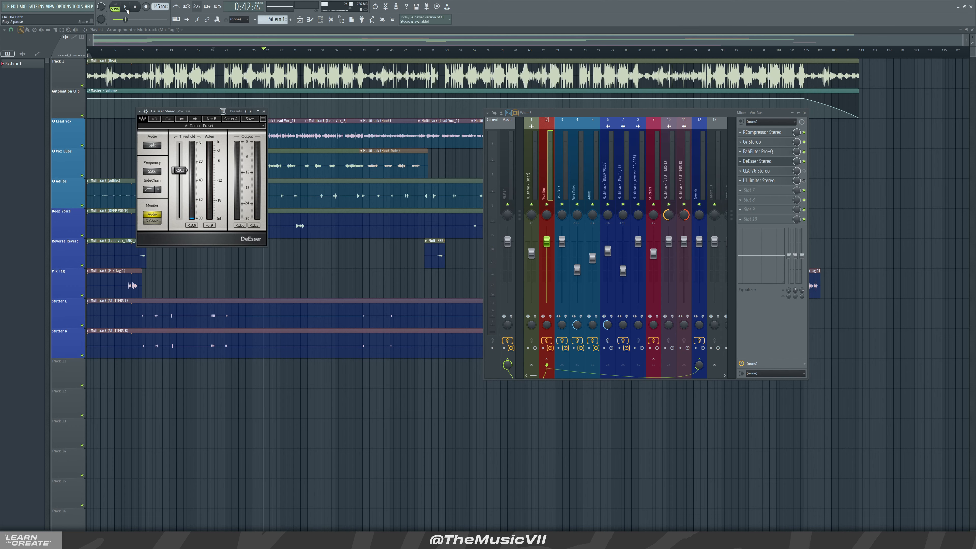
key(space)
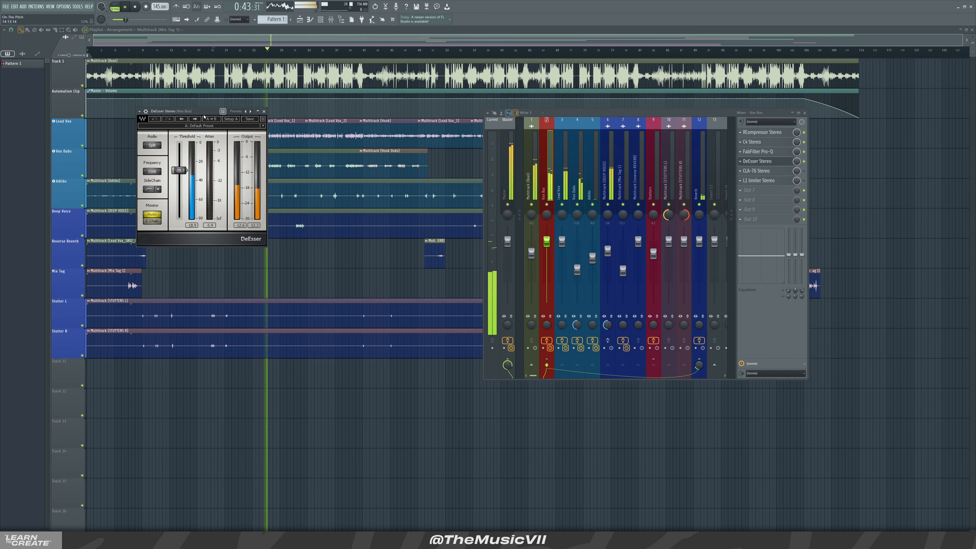
click(264, 111)
key(space)
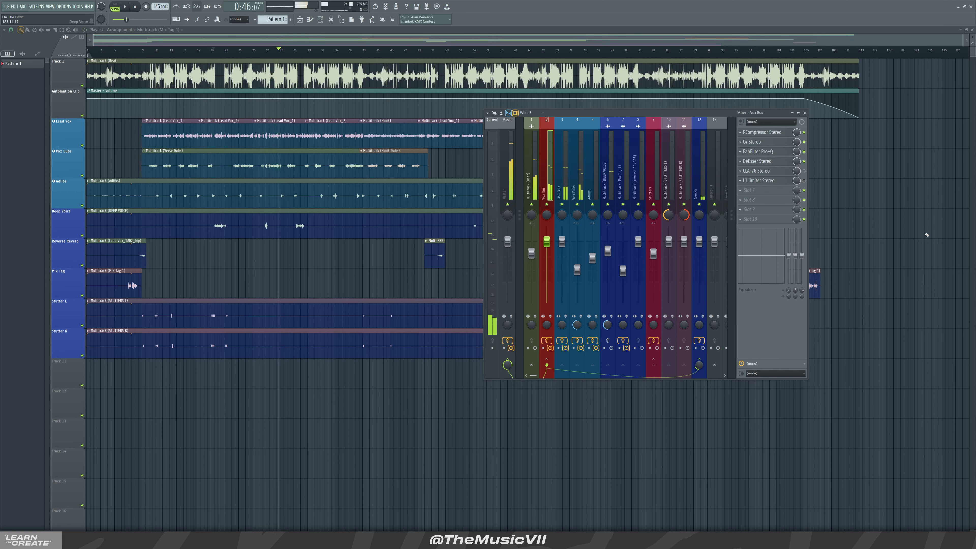
View the CLA-76 Stereo settings on the Vox Bus, close the plugin and select the Lead Vox mixer track
click(777, 173)
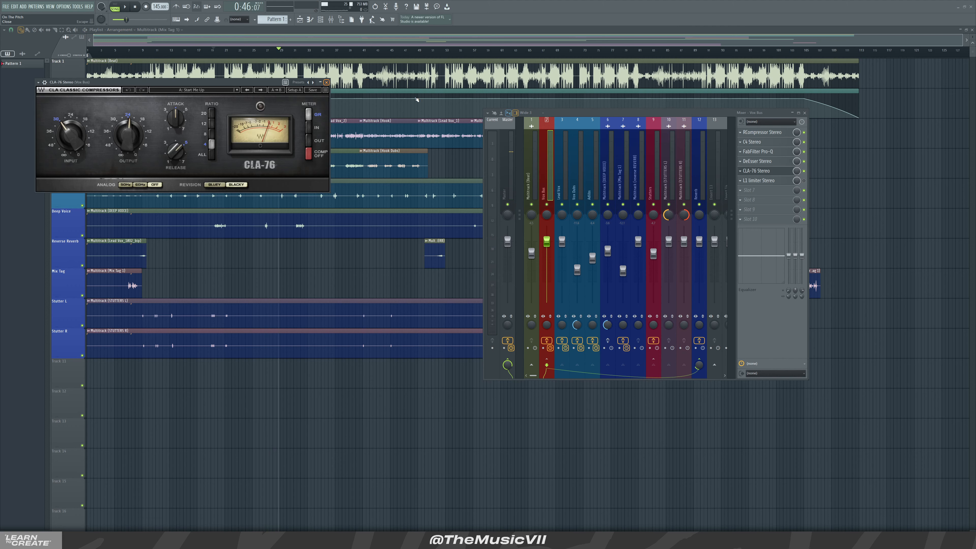
click(326, 82)
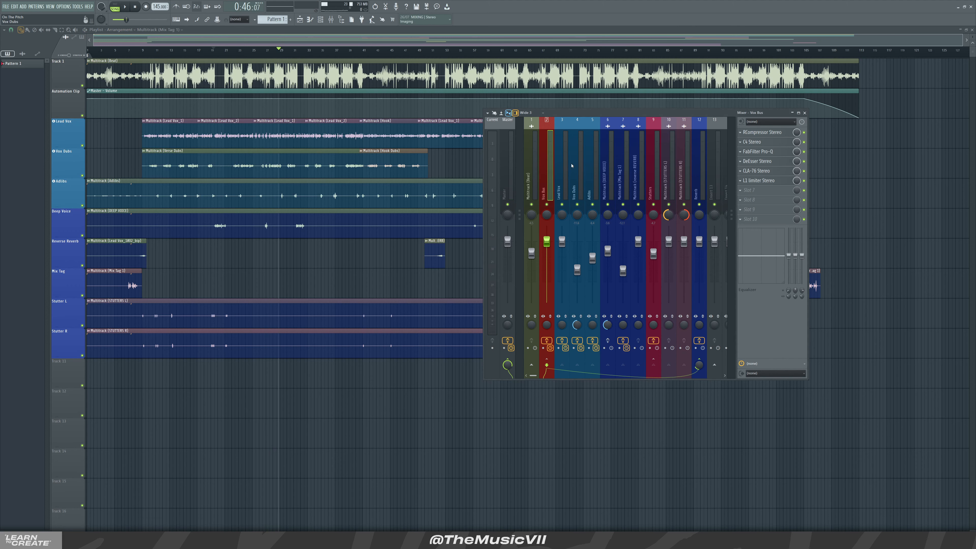
click(558, 189)
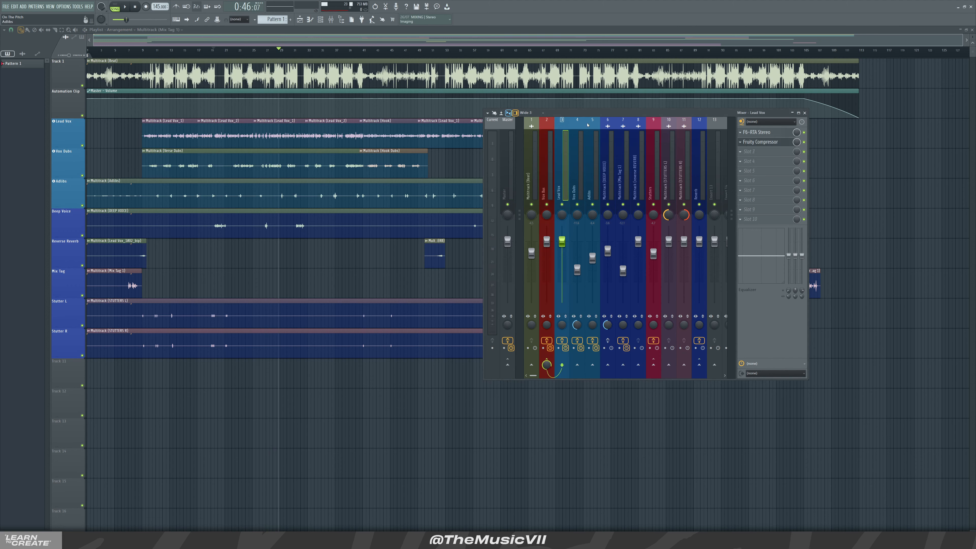
Move the mixer aside, open F6-RTA Stereo on the Lead Vox track and bypass the Vox Bus effects
drag(616, 112, 651, 114)
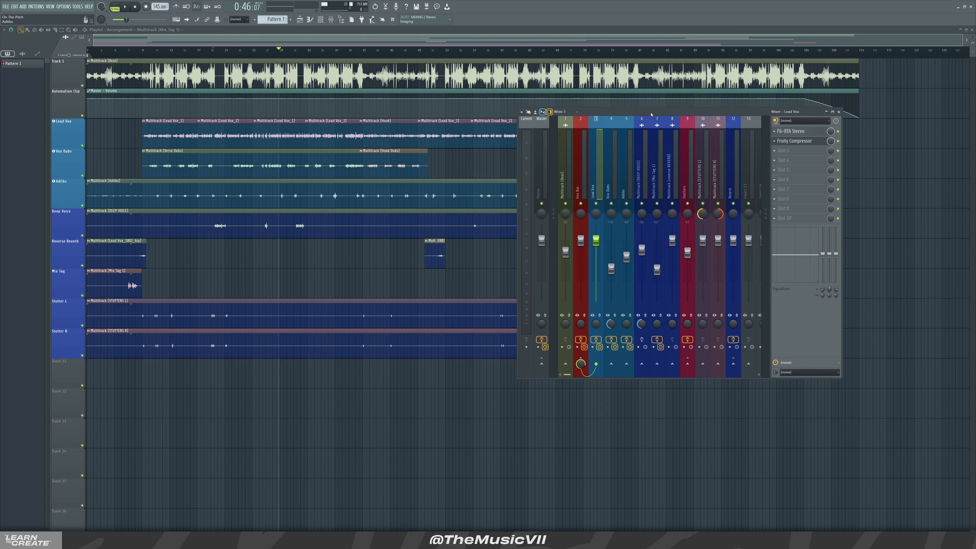
click(790, 131)
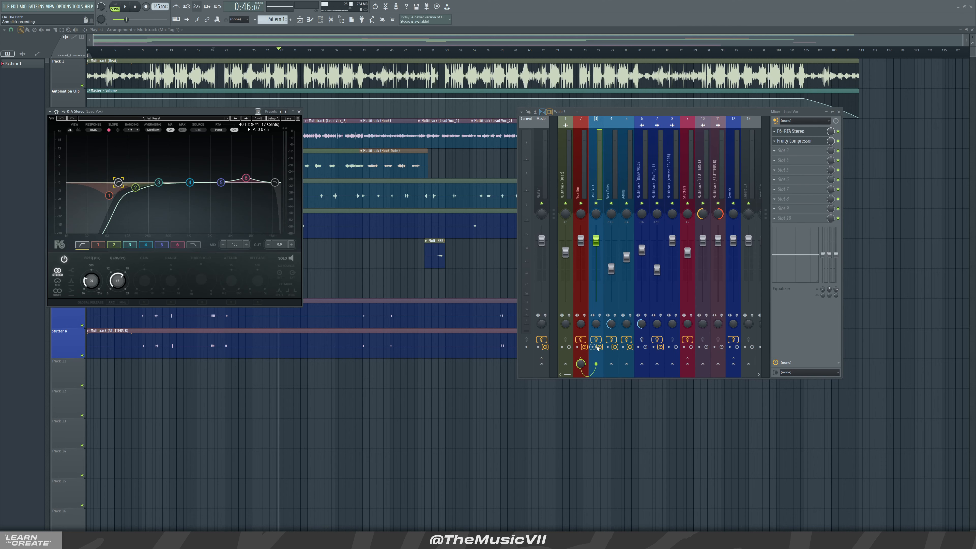
click(582, 340)
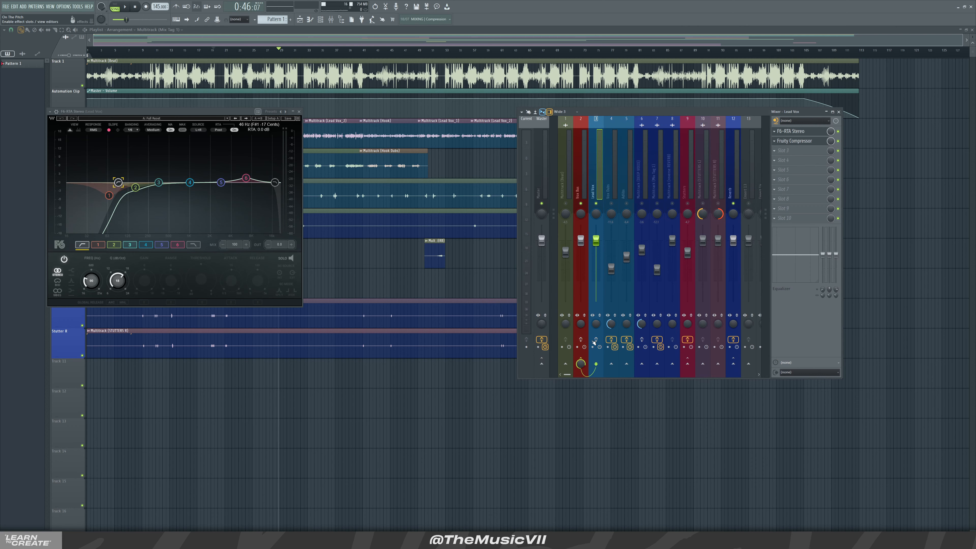
click(596, 340)
Switch off the F6-RTA and Fruity Compressor slots on Lead Vox and audition the dry vocal, moving the F6-RTA window closer
click(838, 141)
click(837, 131)
key(space)
drag(180, 113, 285, 141)
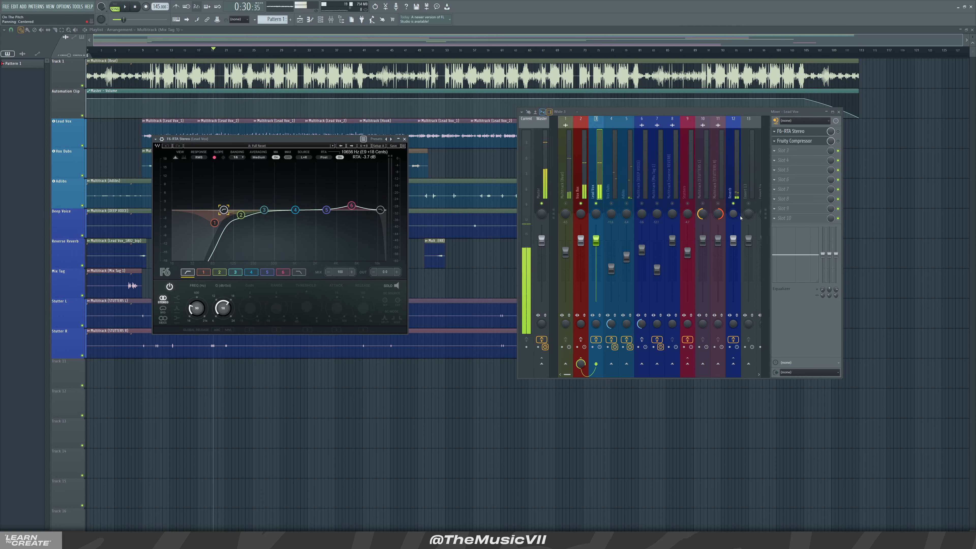
key(space)
Mute the Reverb track, reselect Lead Vox and audition the lead vocal, keeping the F6-RTA window beside the mixer
click(732, 189)
click(733, 203)
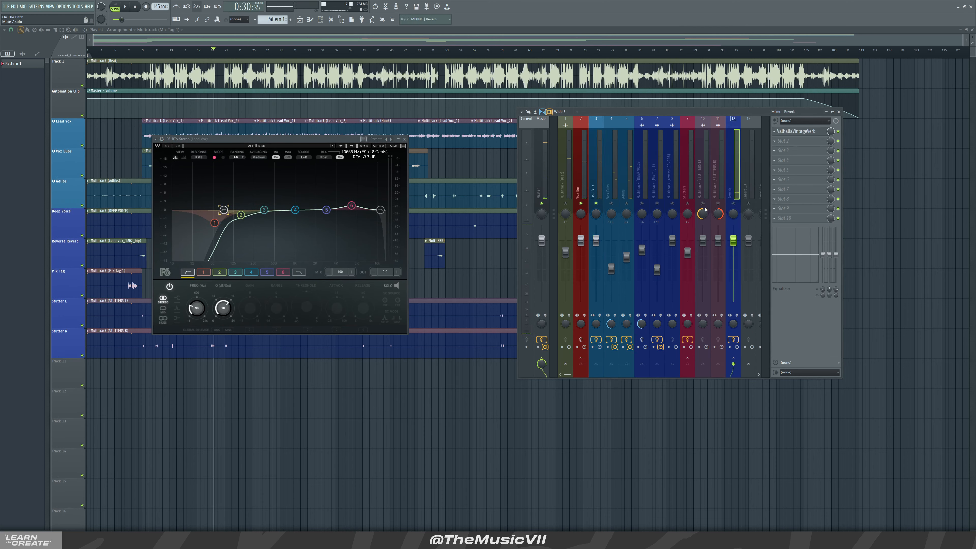
click(594, 179)
key(space)
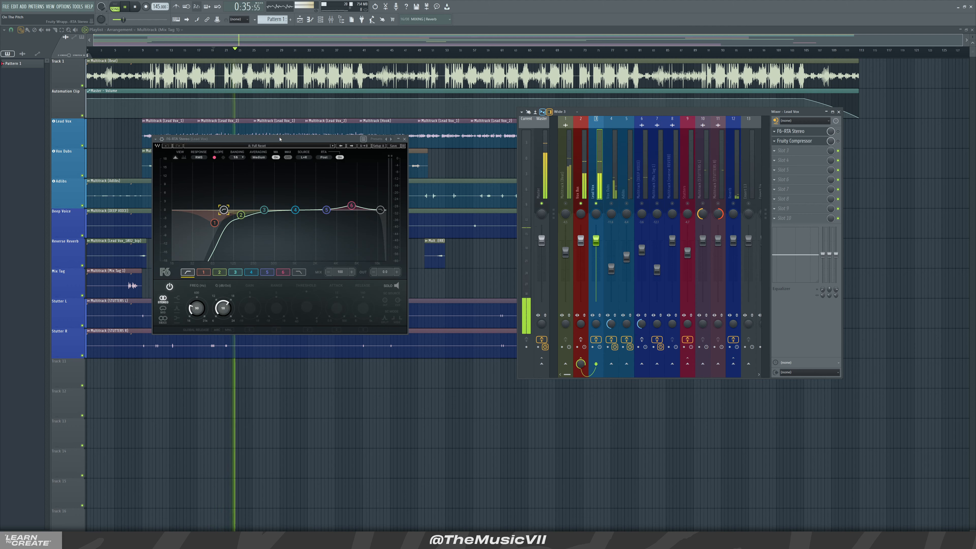
drag(280, 139, 352, 169)
key(space)
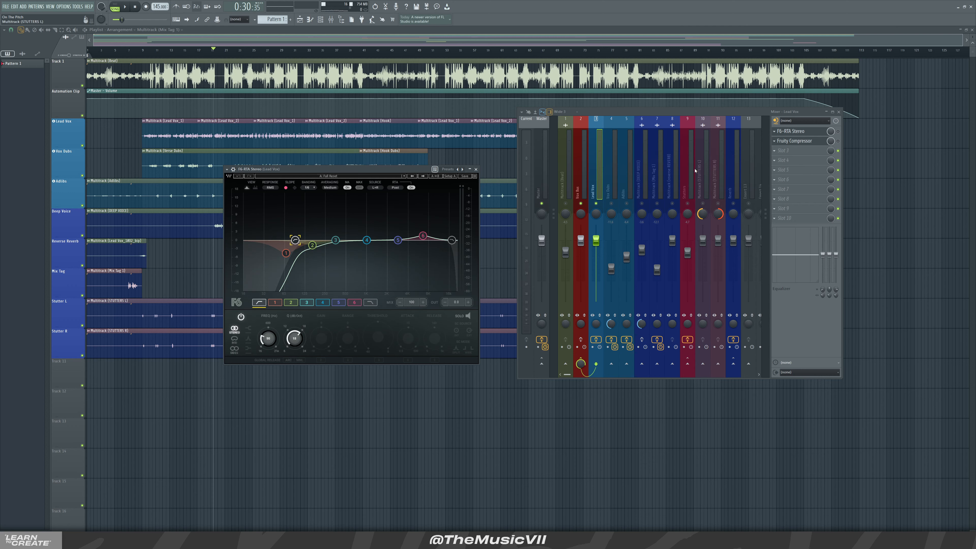
key(space)
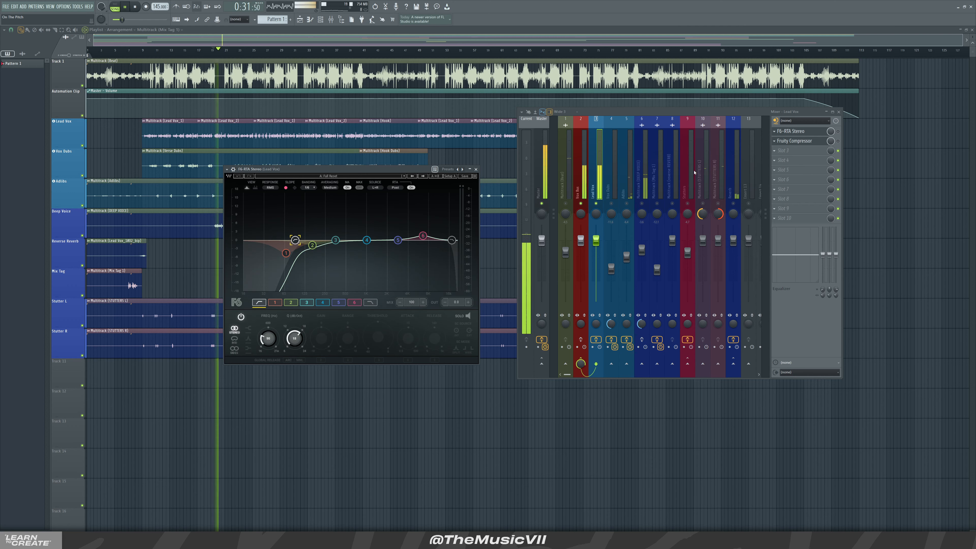
key(space)
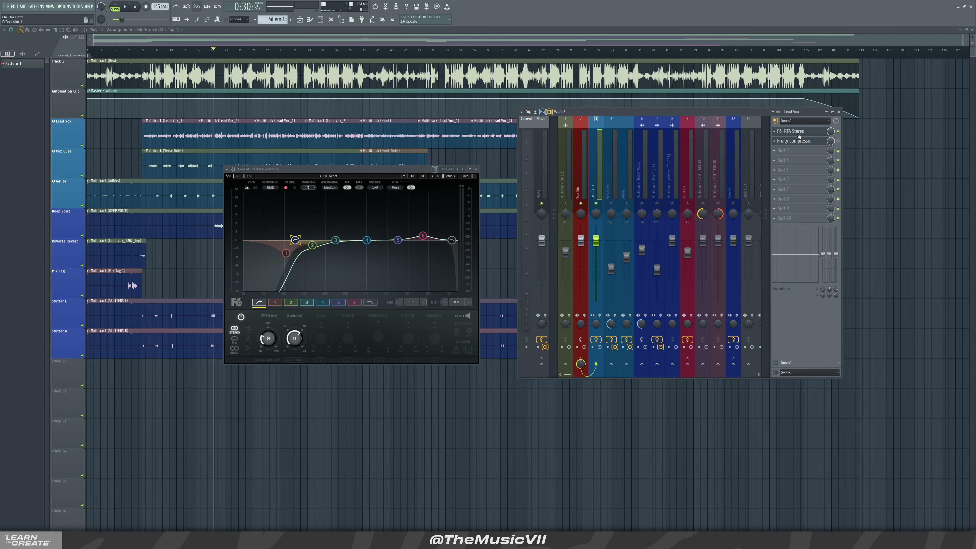
Reposition the mixer and F6-RTA window, inspect the lead vocal's spectrum during playback and close the equalizer
drag(746, 111, 772, 112)
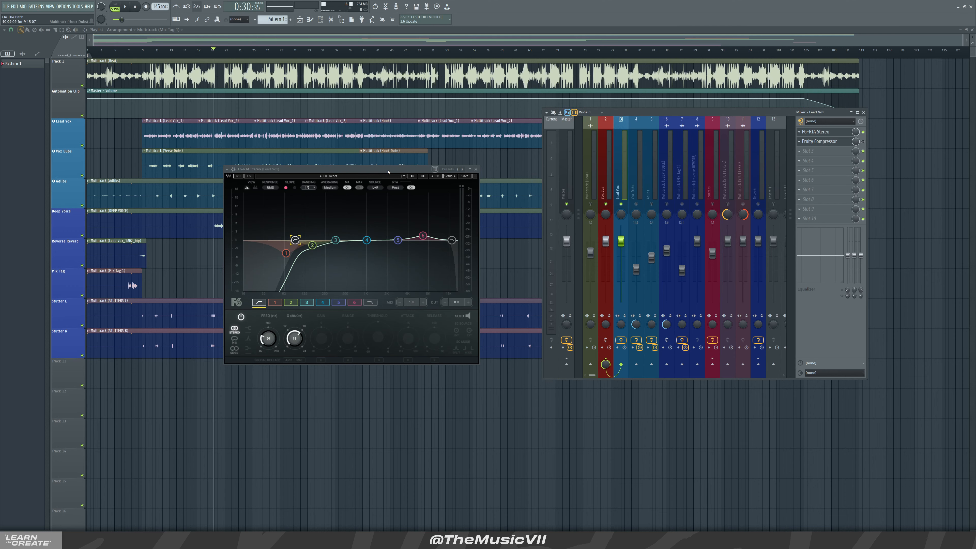
drag(391, 172, 416, 172)
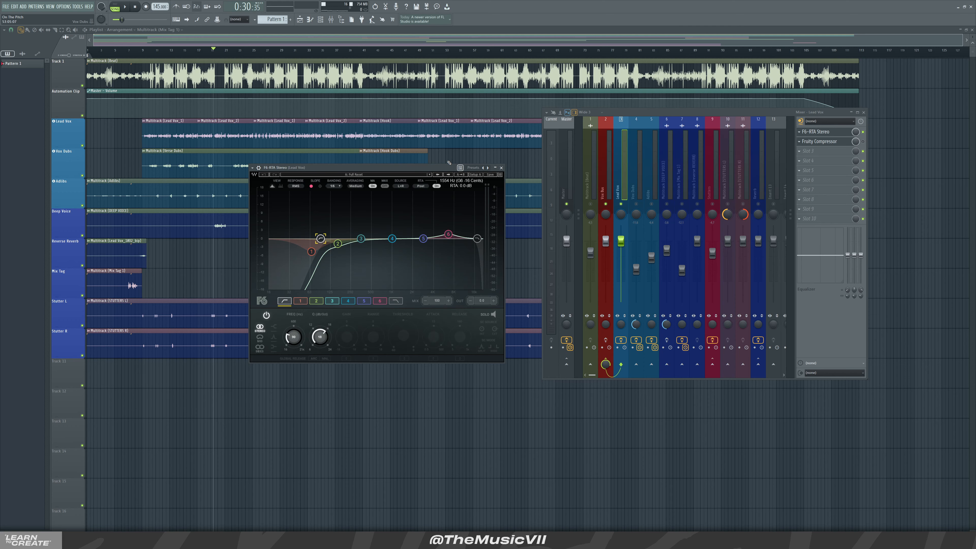
key(space)
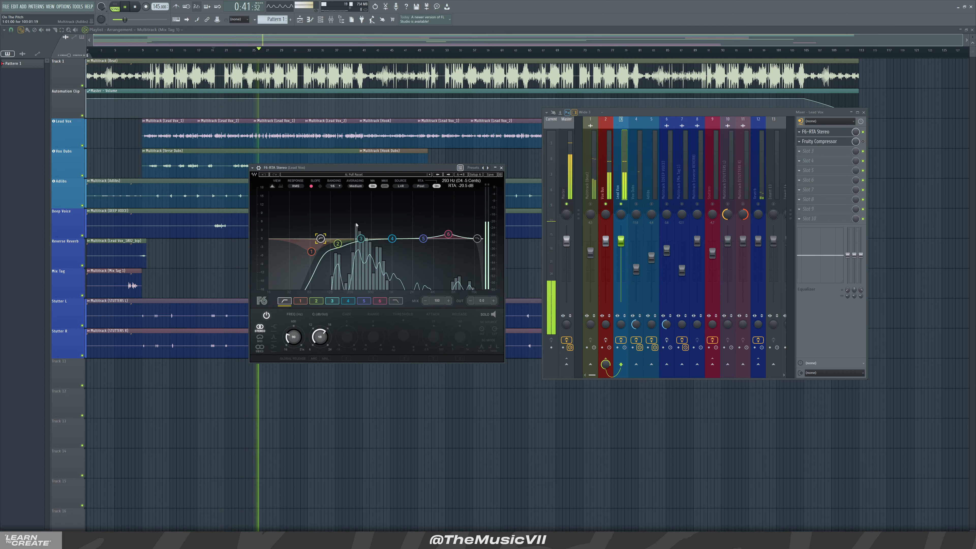
key(space)
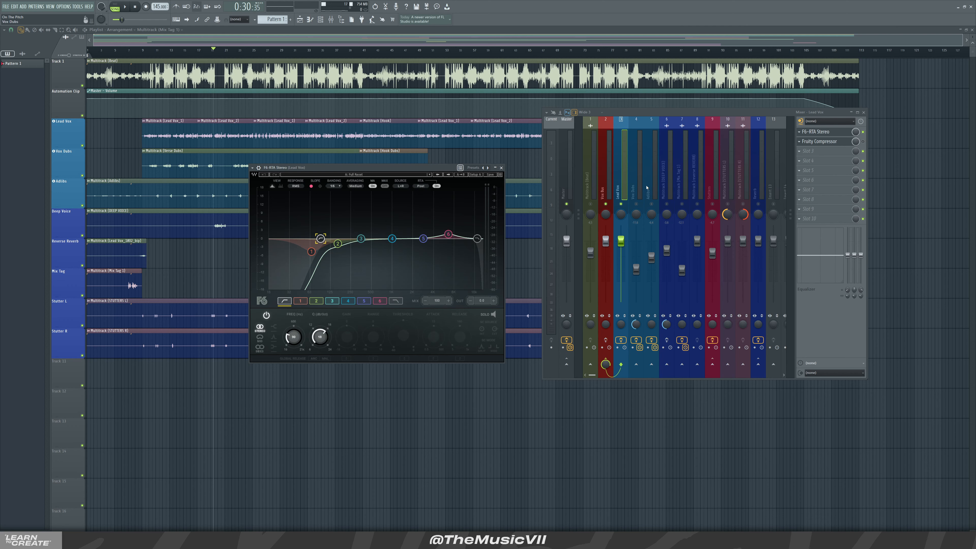
click(500, 168)
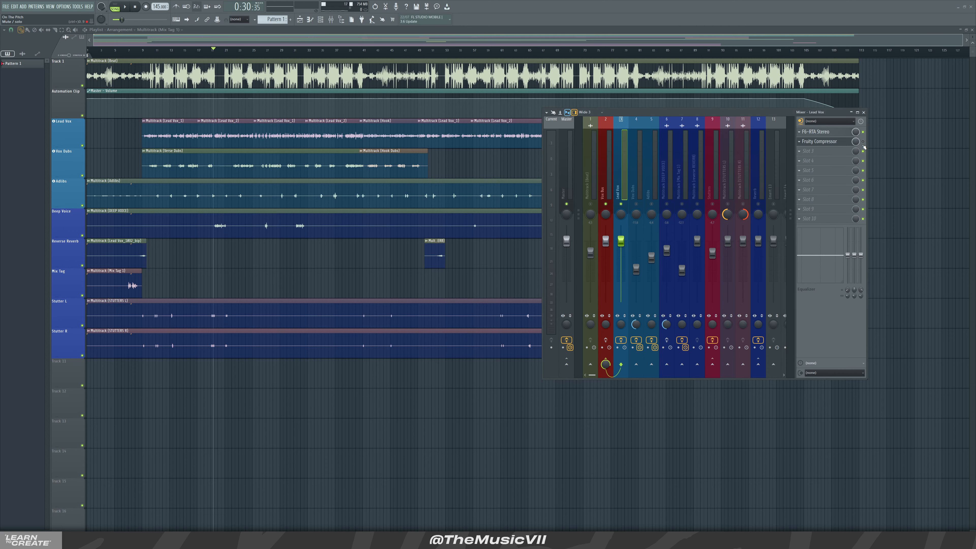
Open Fruity Compressor on Lead Vox, bring its window into view, audition the compressed vocal and close it
click(842, 142)
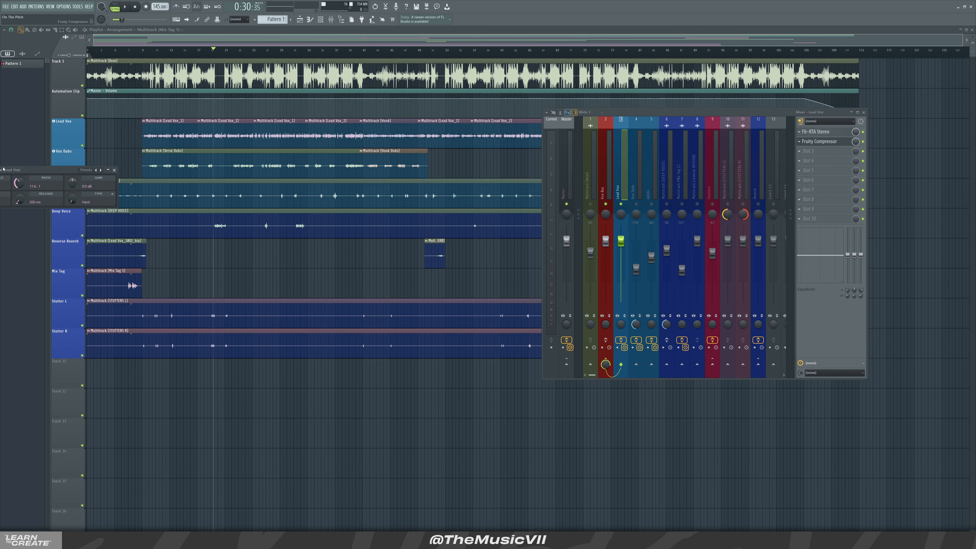
drag(3, 168, 238, 163)
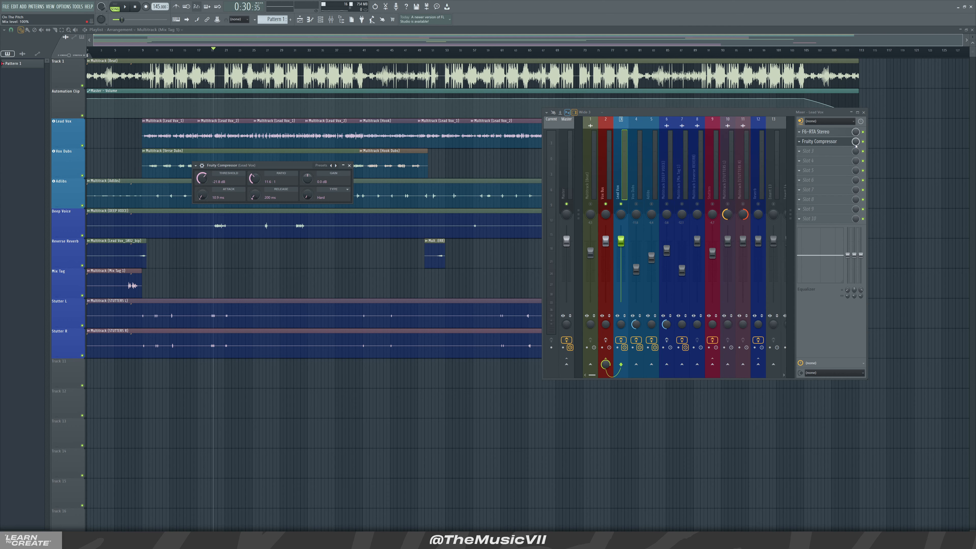
key(space)
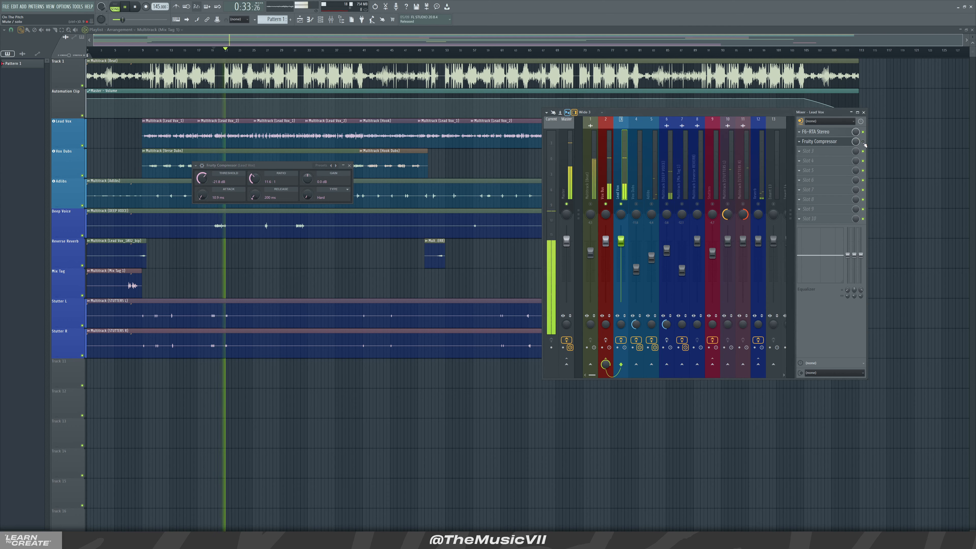
key(space)
key(space)
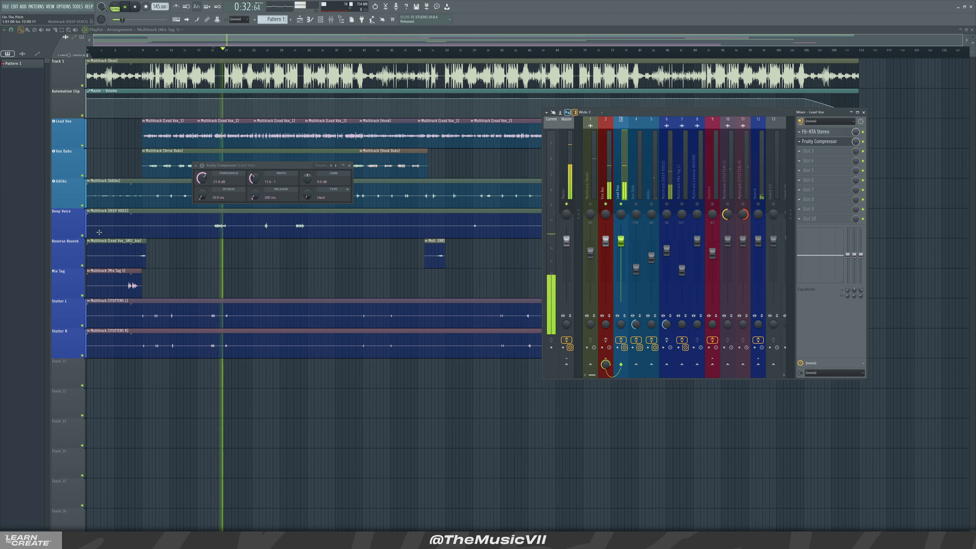
key(space)
click(349, 166)
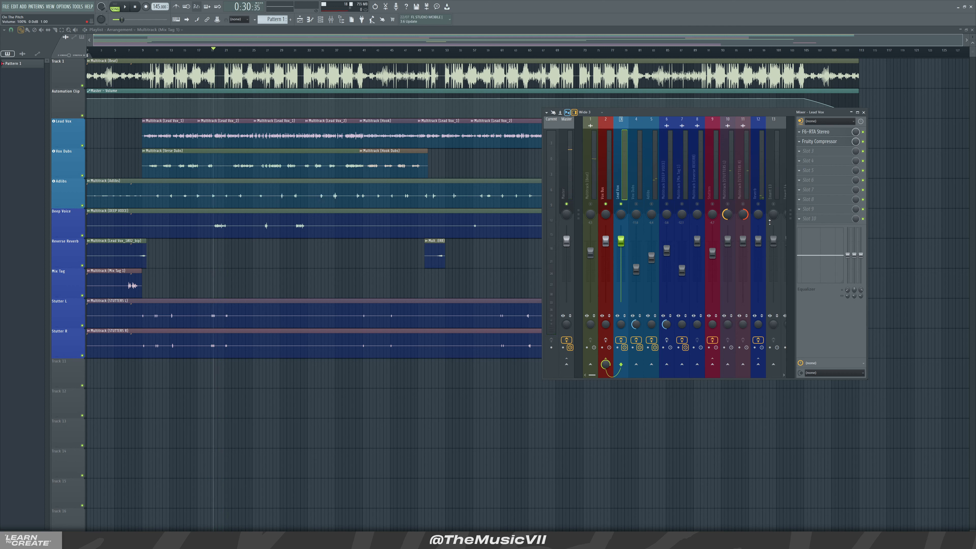
Select the Vox Dubs track, open Ozone Imager 2 and place its window over the playlist while auditioning the dubs
click(630, 198)
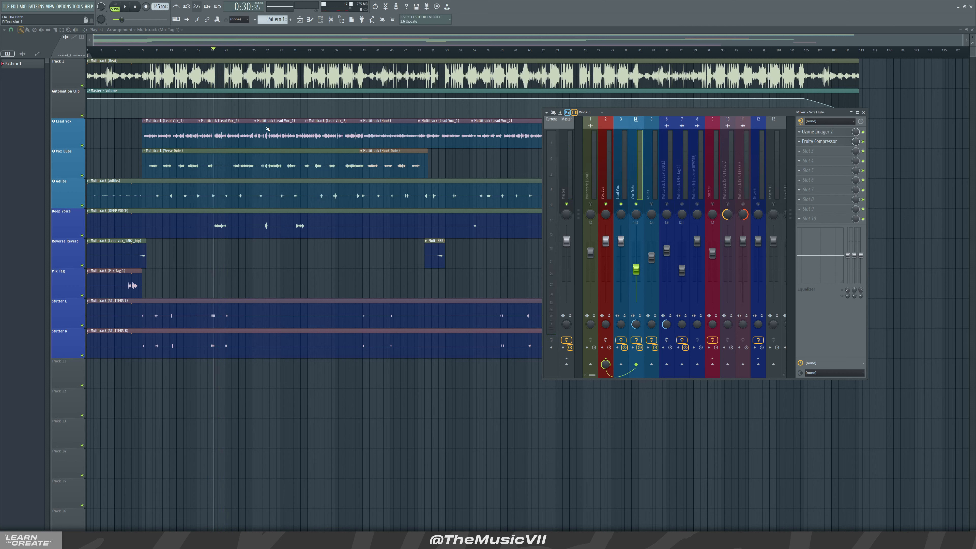
drag(103, 51, 320, 155)
key(space)
key(space)
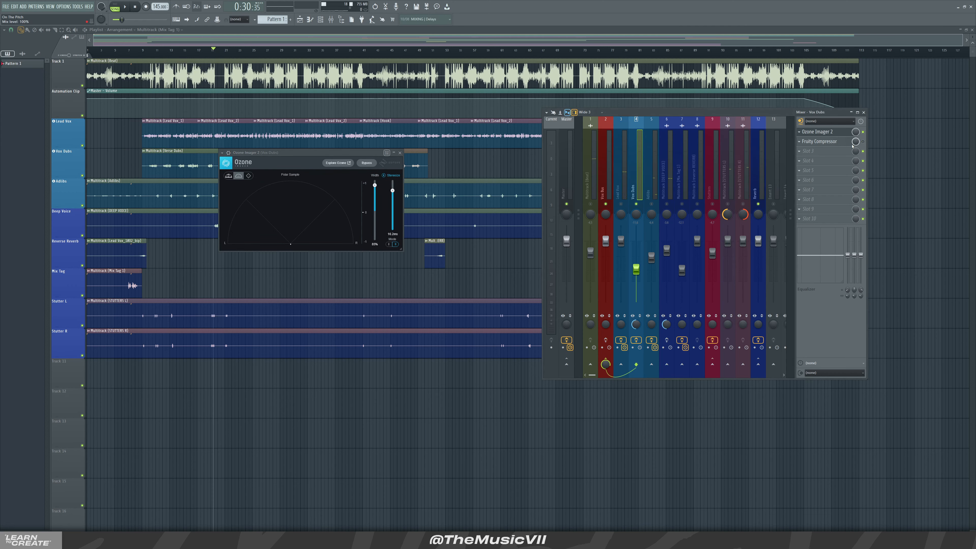
drag(294, 150, 285, 213)
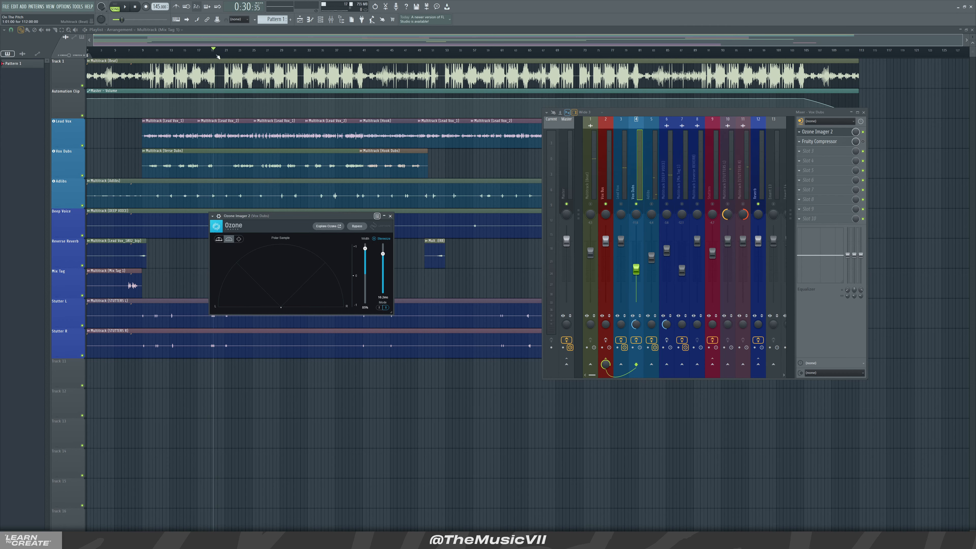
Set the playback start to about 0:35, bring the mixer and Ozone Imager 2 back up and watch the dubs' stereo width
click(234, 51)
key(space)
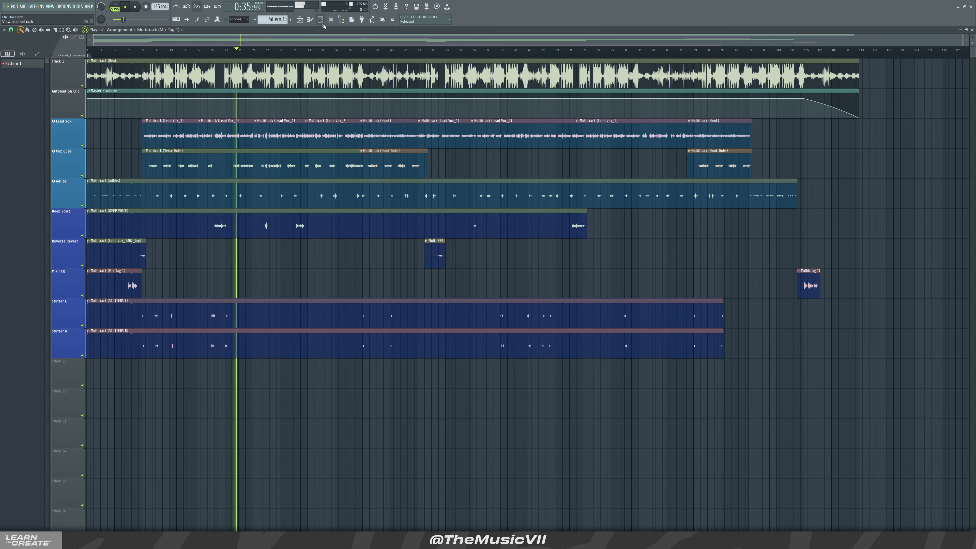
key(F9)
key(space)
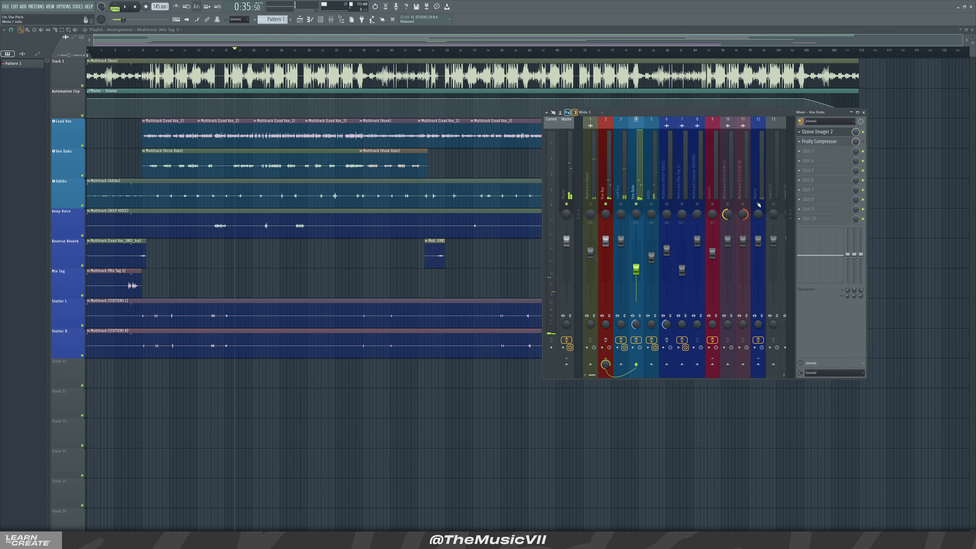
click(828, 135)
key(space)
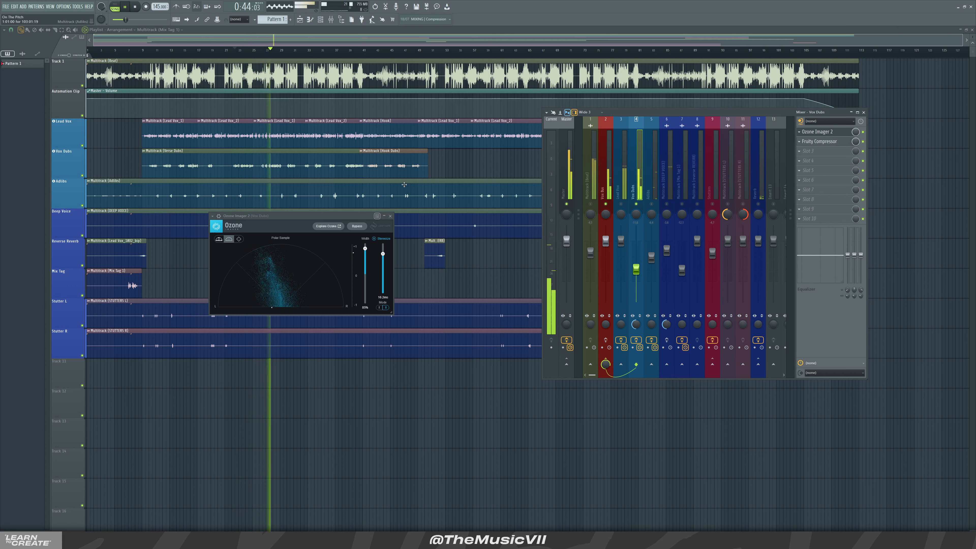
Open Fruity Compressor on Vox Dubs, place it below the Ozone Imager window and stop playback
click(809, 142)
drag(99, 58, 315, 330)
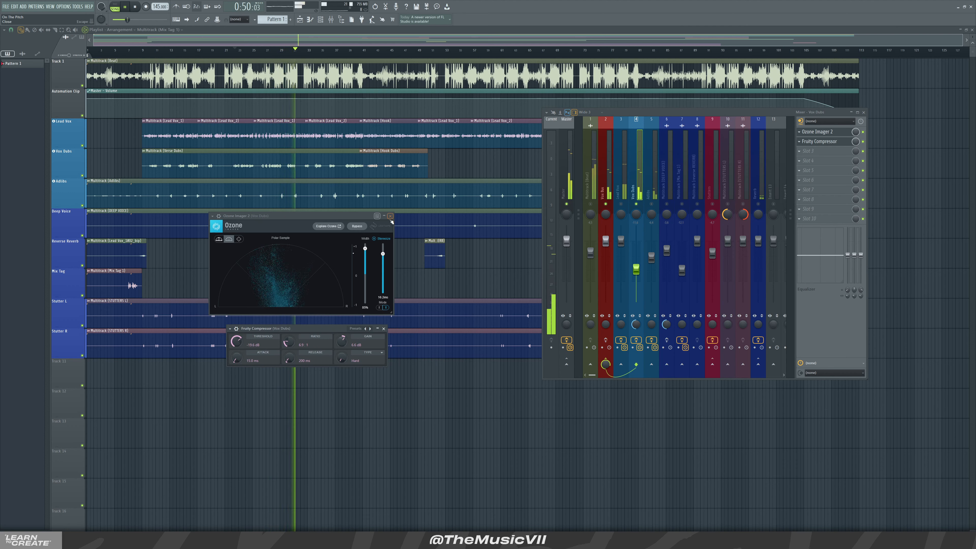
key(space)
Unmute Lead Vox, audition it together with the dubs and close the Vox Dubs Fruity Compressor
click(622, 206)
key(space)
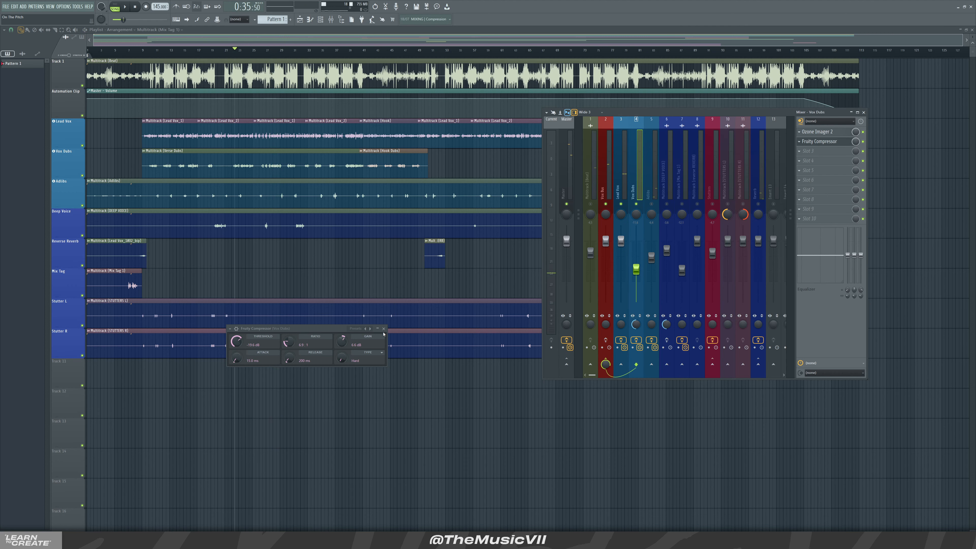
click(384, 328)
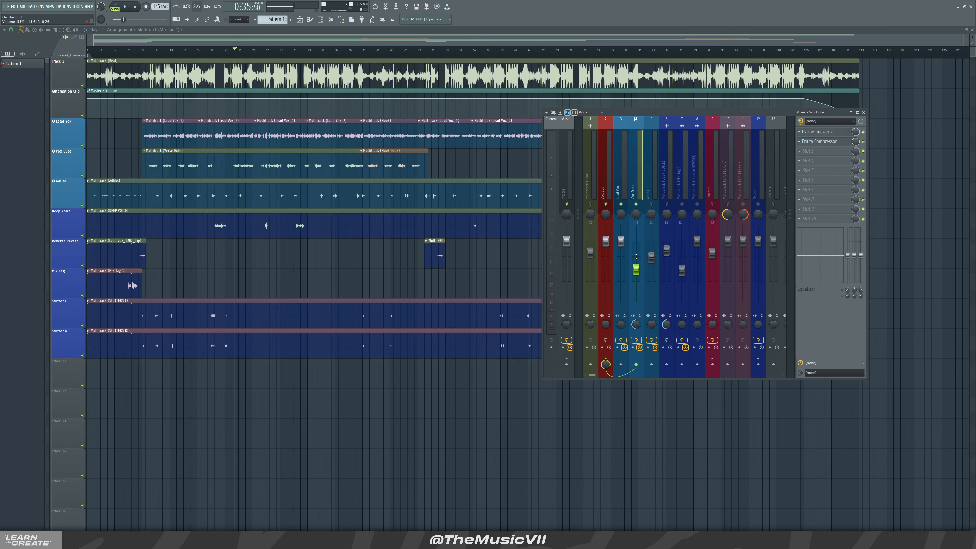
Select the Adlibs track, inspect its Fruity parametric EQ 2 curve during playback and close the equalizer
click(647, 200)
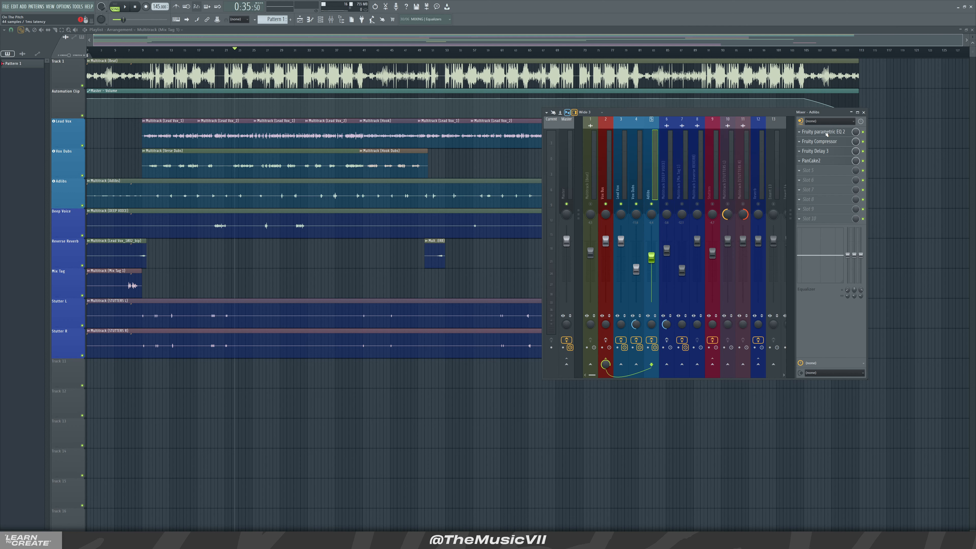
click(822, 132)
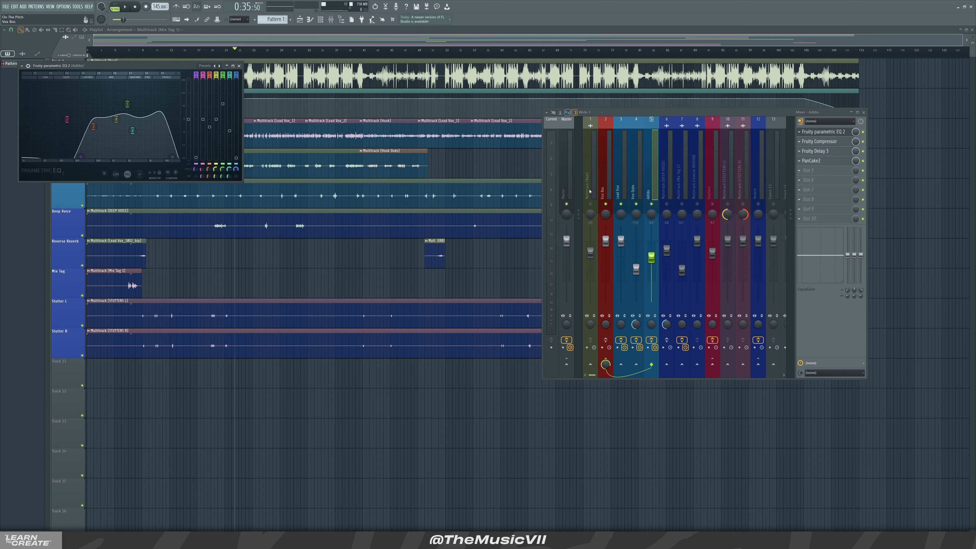
key(space)
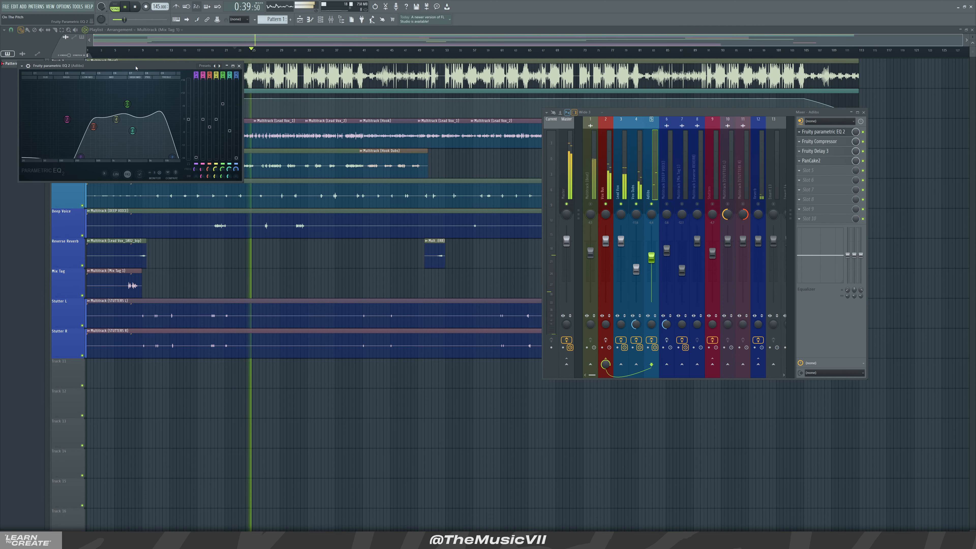
drag(136, 68, 414, 189)
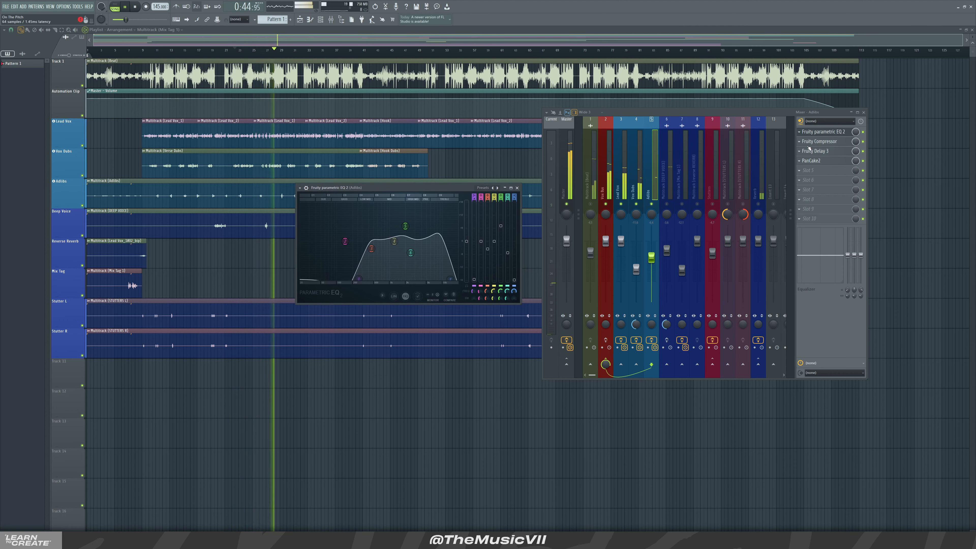
key(space)
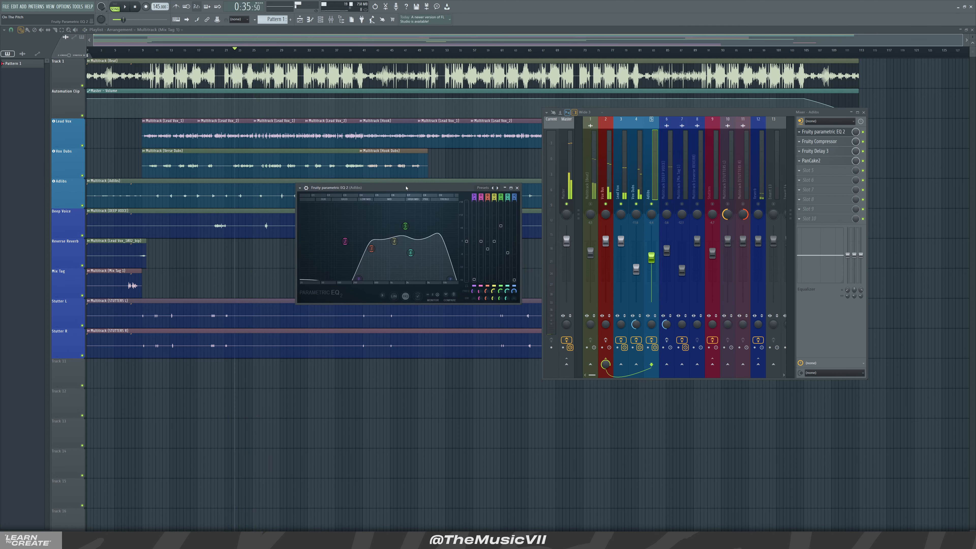
drag(411, 191, 416, 130)
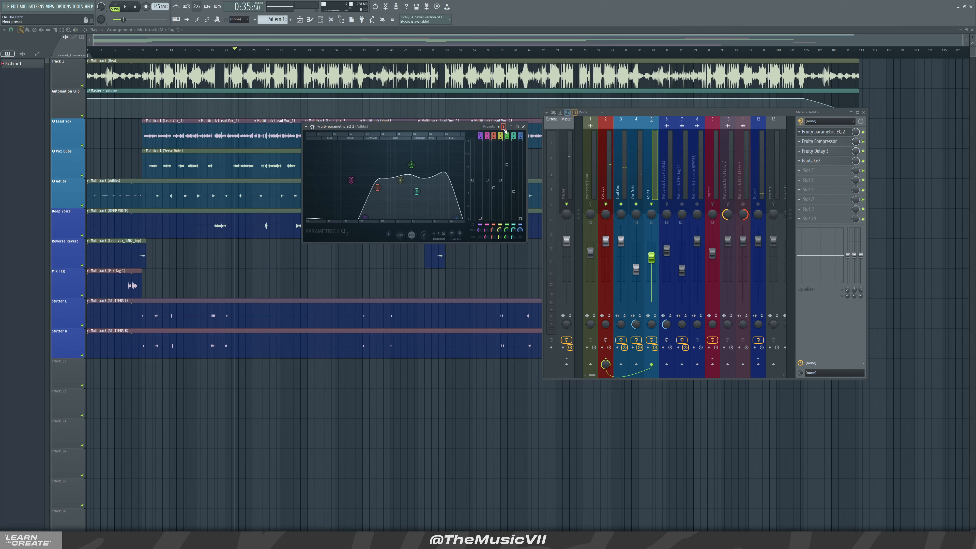
click(523, 127)
Open Fruity Compressor on the Adlibs track and place it over the playlist beside the mixer to inspect its settings
click(827, 143)
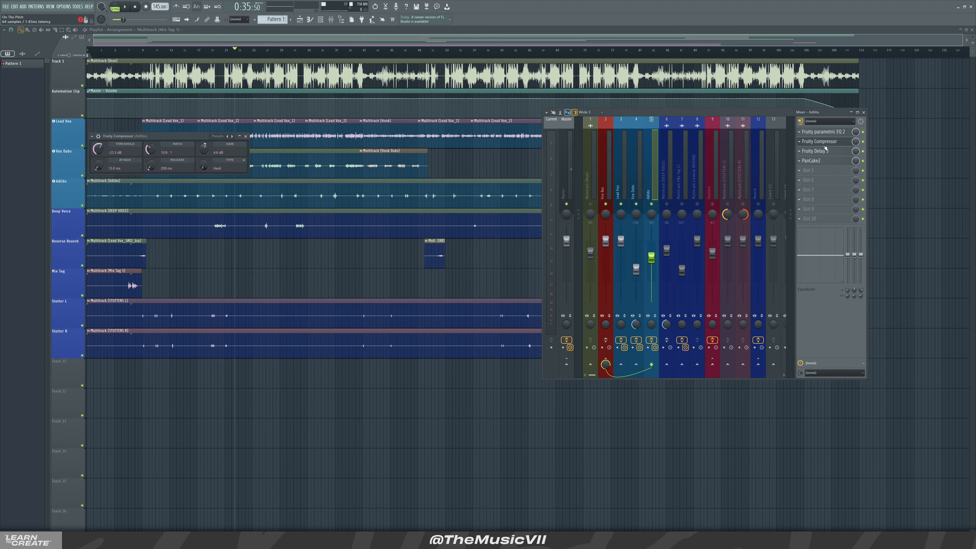
drag(141, 137, 348, 266)
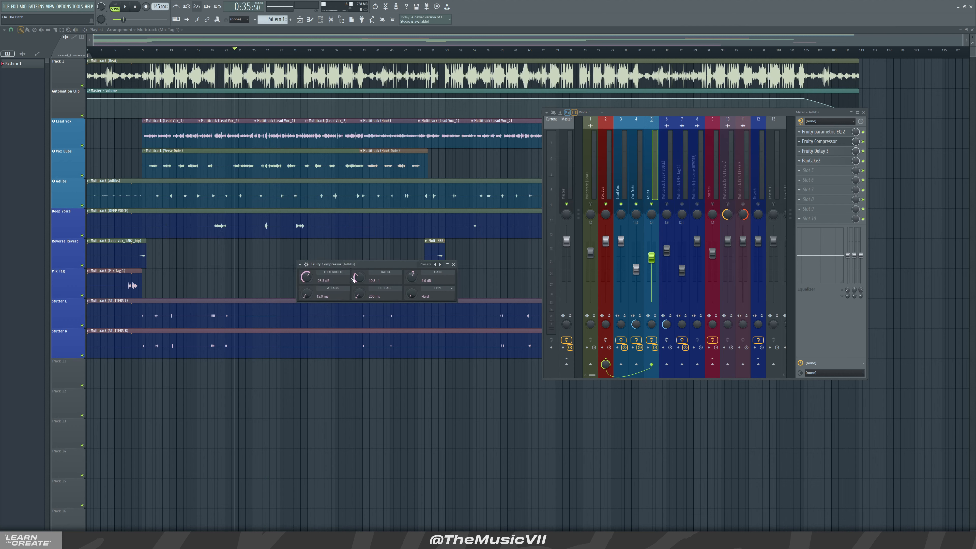
drag(359, 267, 350, 262)
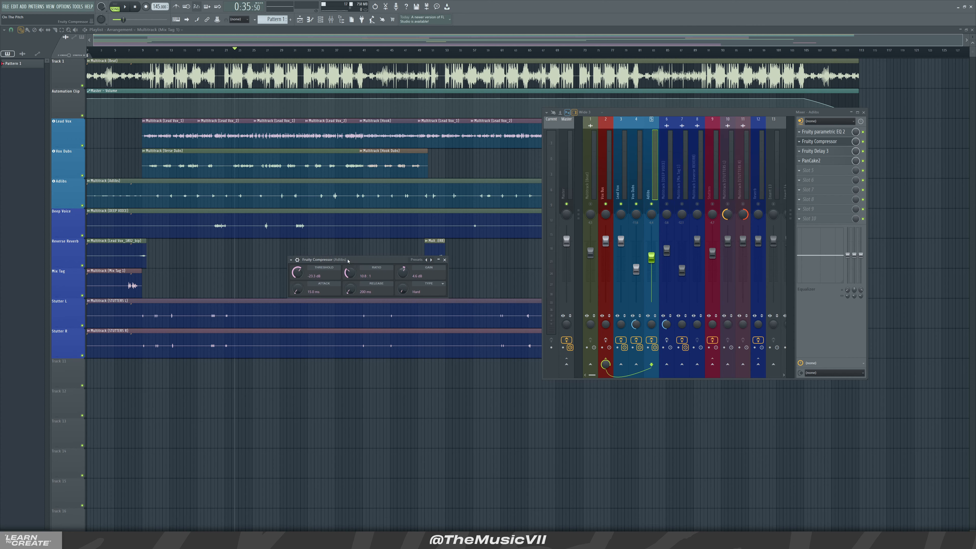
Start playback near the song's beginning with the mixer shown and reopen the Adlibs Fruity Compressor beside it
click(93, 52)
key(space)
key(F9)
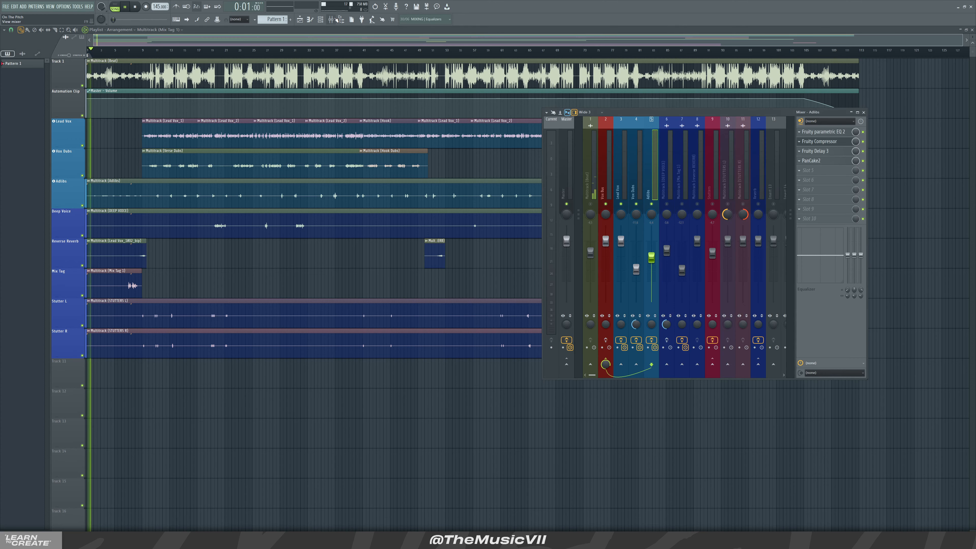
click(819, 141)
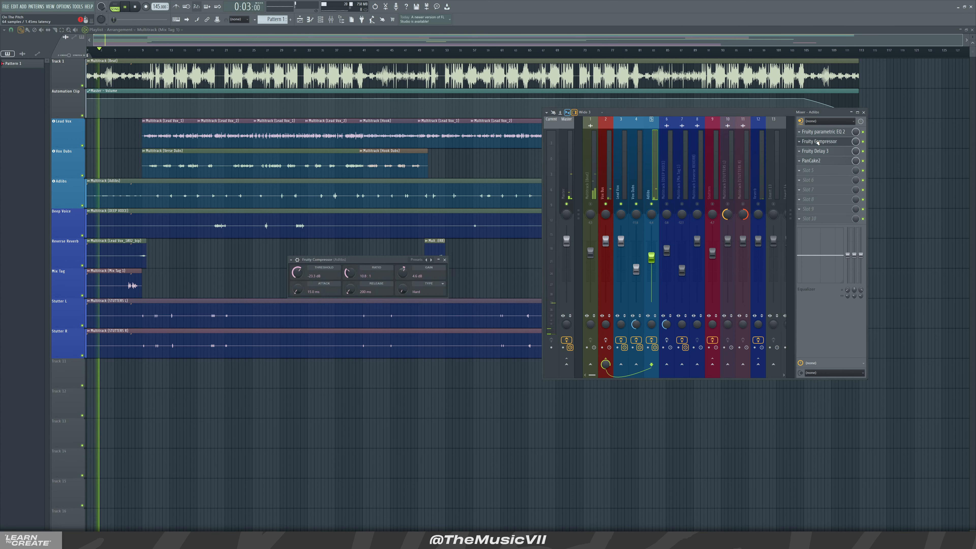
drag(376, 267, 346, 235)
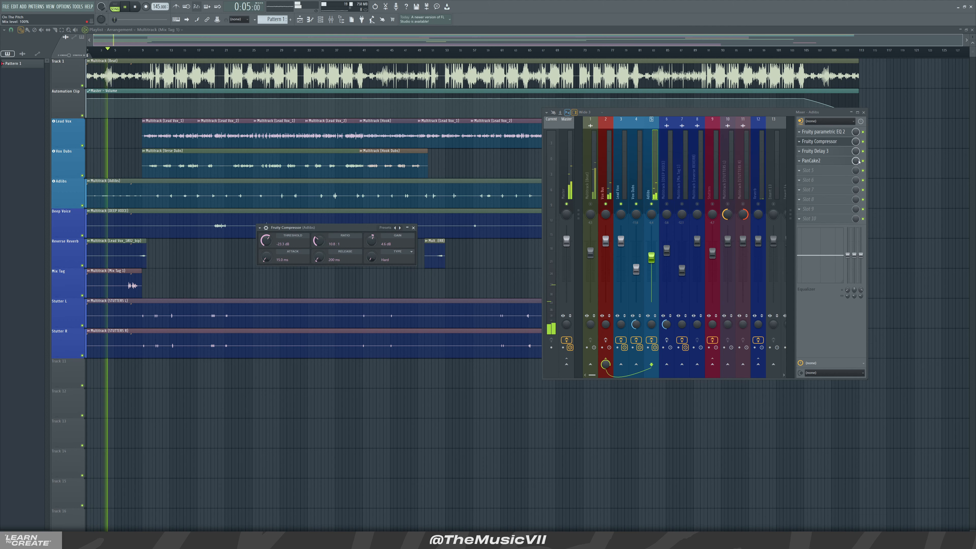
Open Fruity Delay 3 and PanCake2 on Adlibs and arrange their windows around the compressor during playback
click(839, 153)
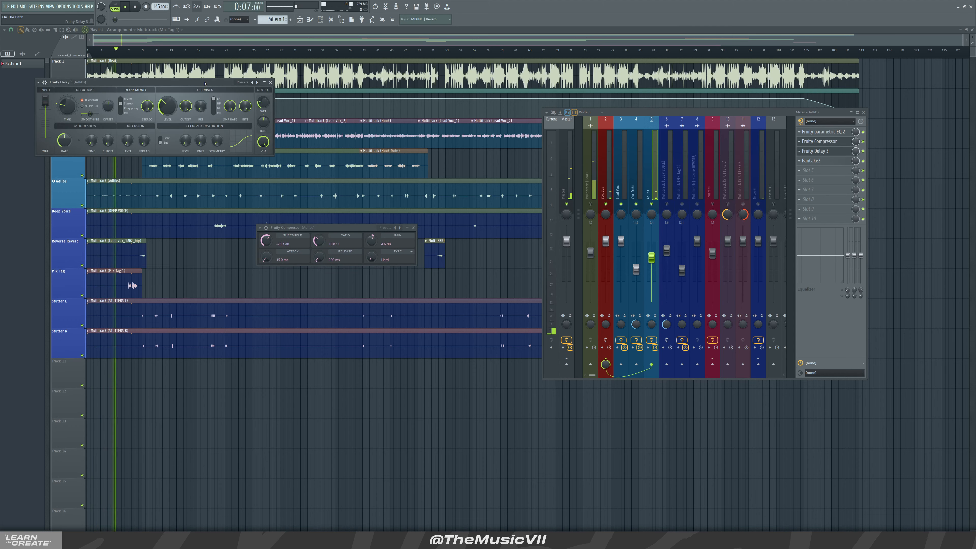
drag(204, 81, 385, 266)
click(820, 160)
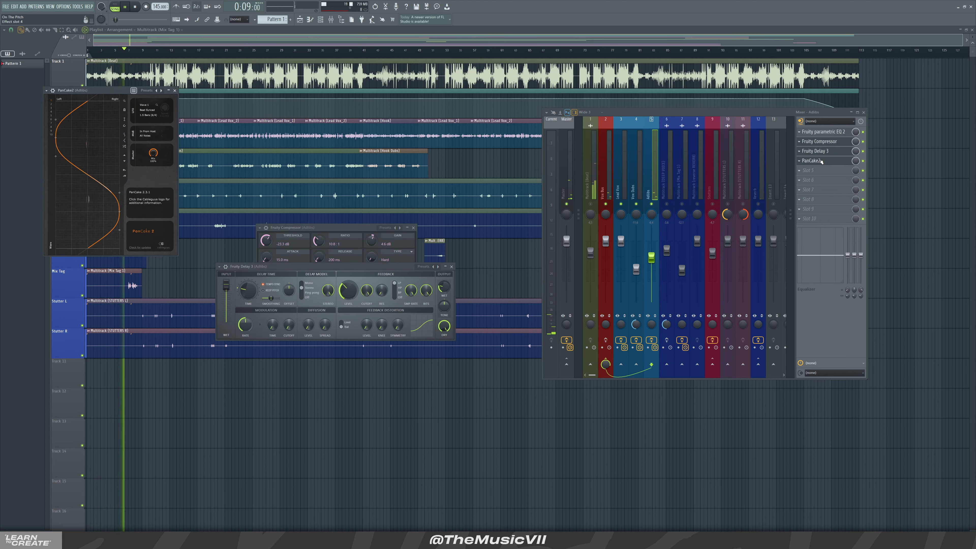
drag(102, 90, 139, 222)
drag(330, 267, 330, 287)
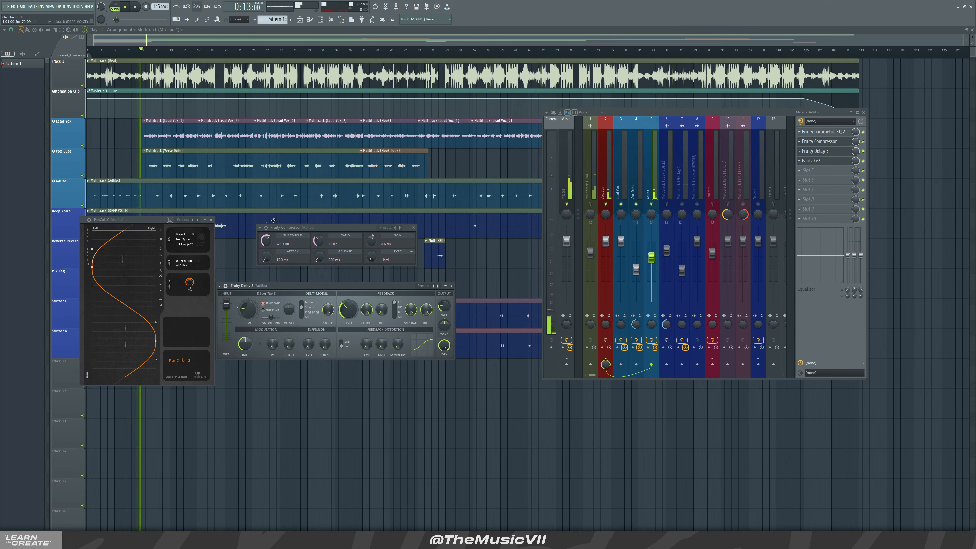
Stop playback and close all the open Adlibs effect windows
key(space)
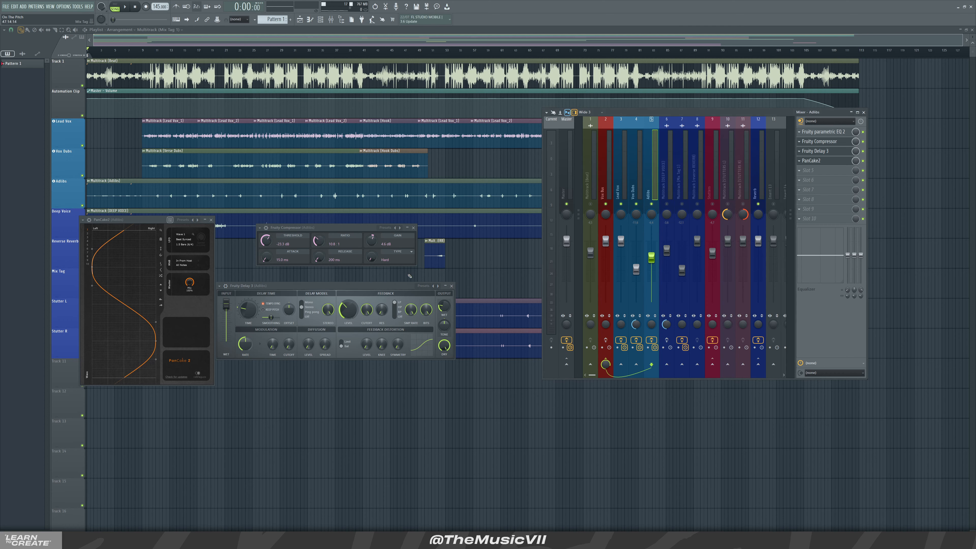
click(445, 286)
key(F12)
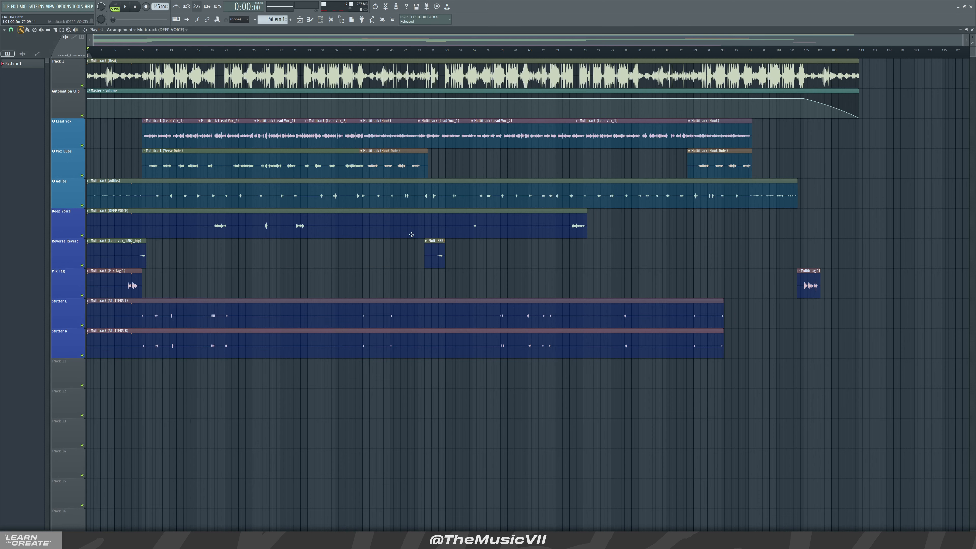
Bring the mixer up, select the DEEP VOICE track, inspect its Fruity Compressor and close the compressor
click(331, 19)
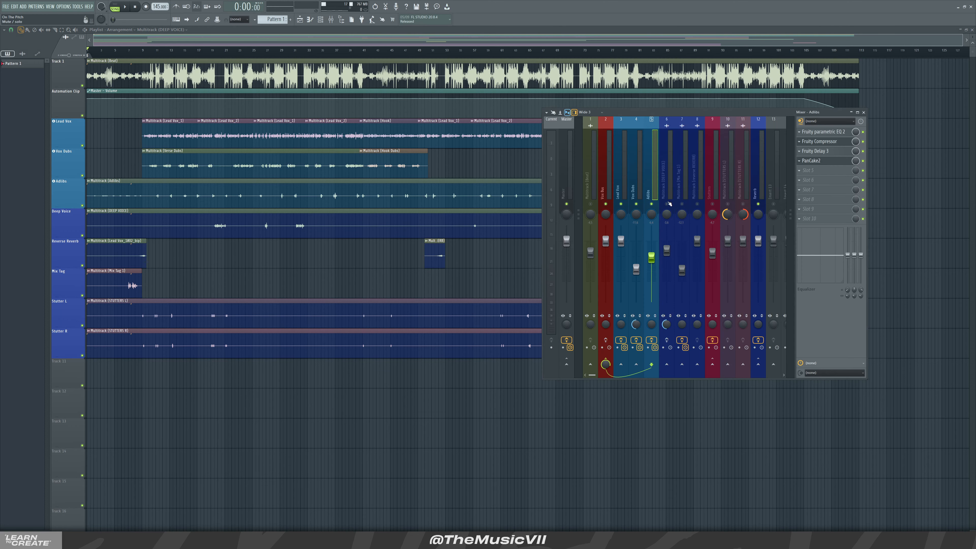
click(665, 167)
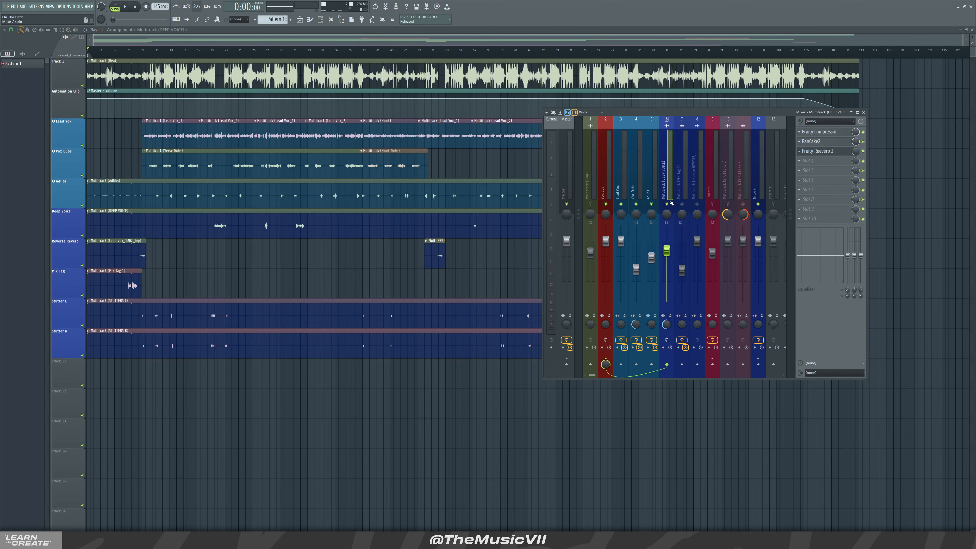
click(836, 134)
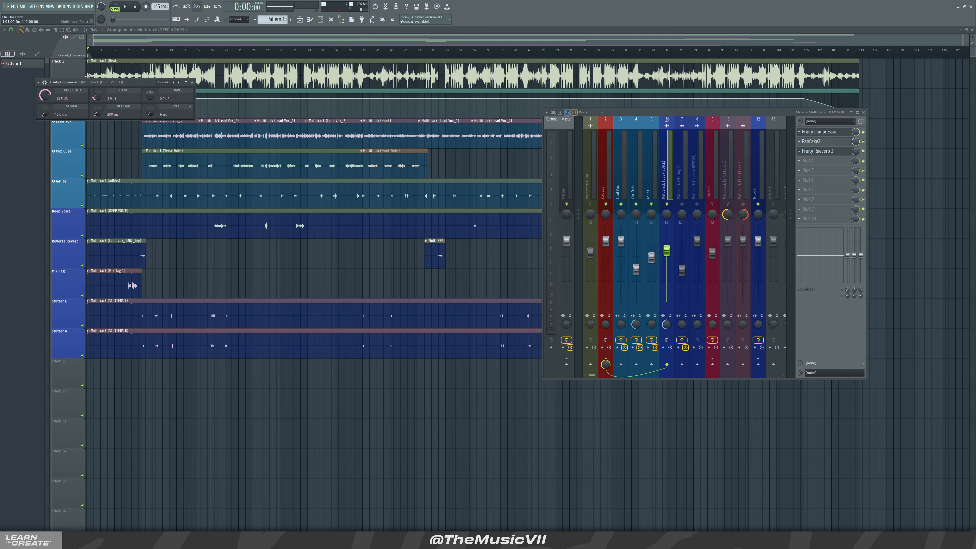
drag(100, 82, 266, 136)
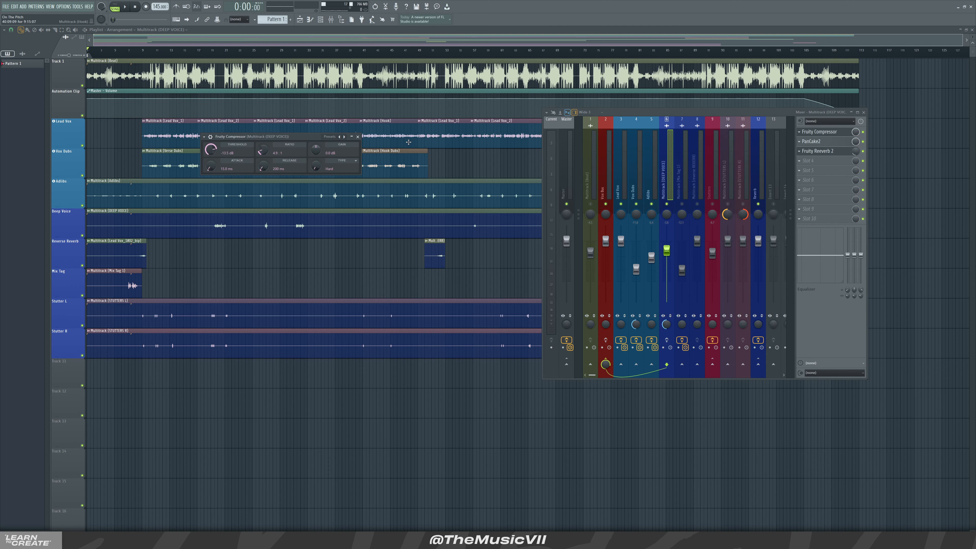
click(357, 136)
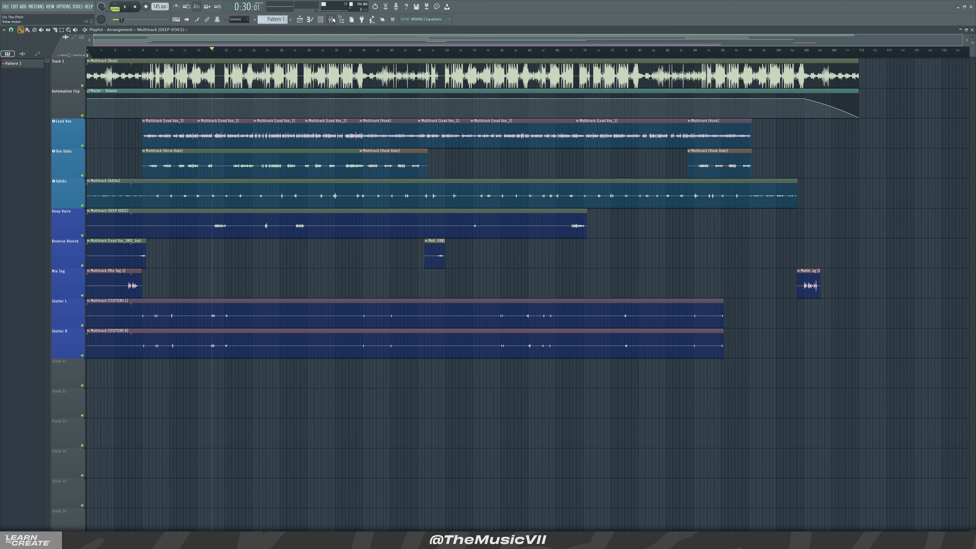
Audition the deep voice part around 0:50 in the full mix with the mixer shown, and stop playback
click(332, 20)
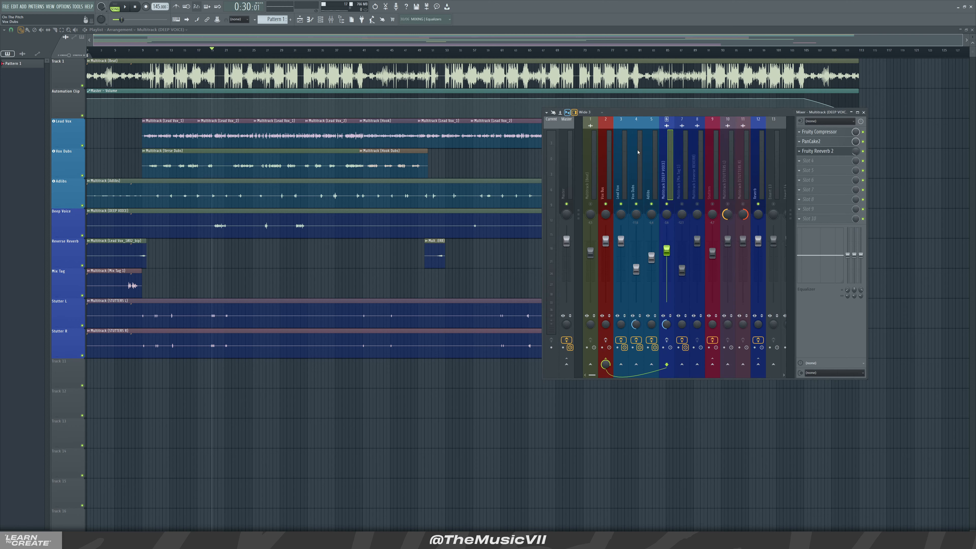
key(space)
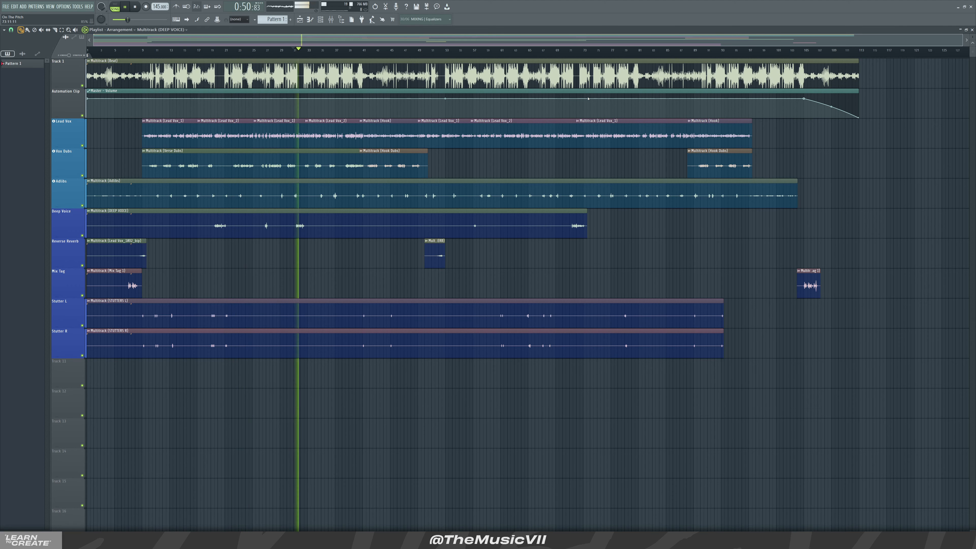
key(F9)
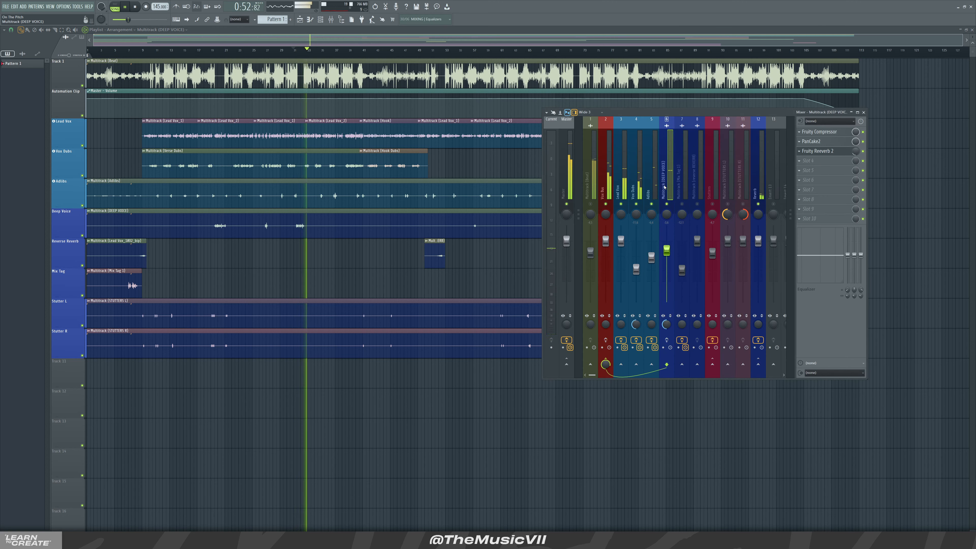
key(space)
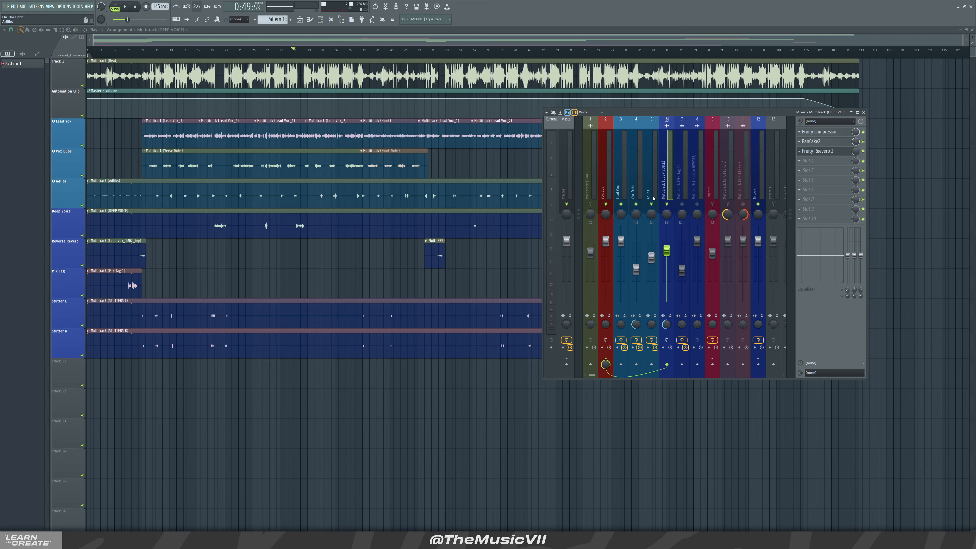
Select the Mix Tag 1 mixer track and audition the tag from about 0:09 with the mixer shown
click(681, 177)
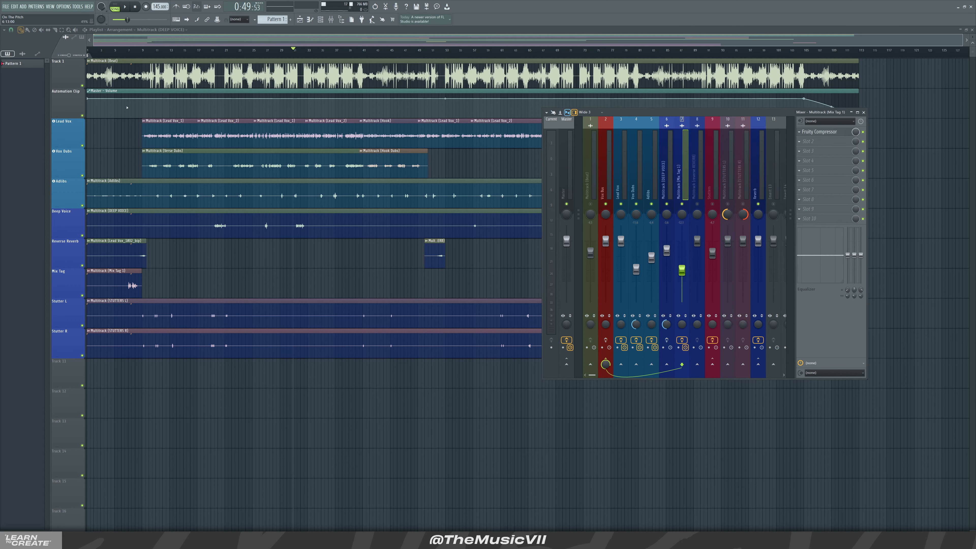
drag(129, 53, 126, 59)
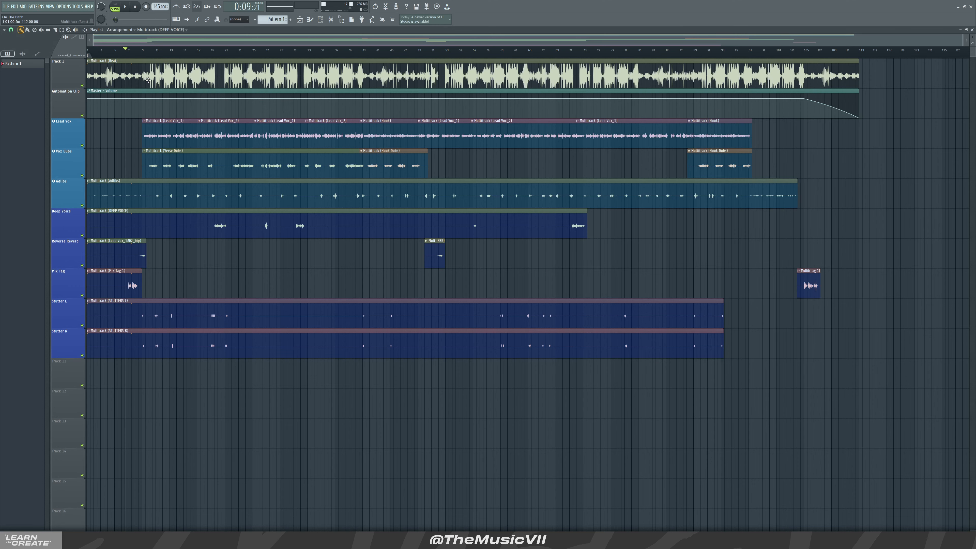
key(space)
click(331, 19)
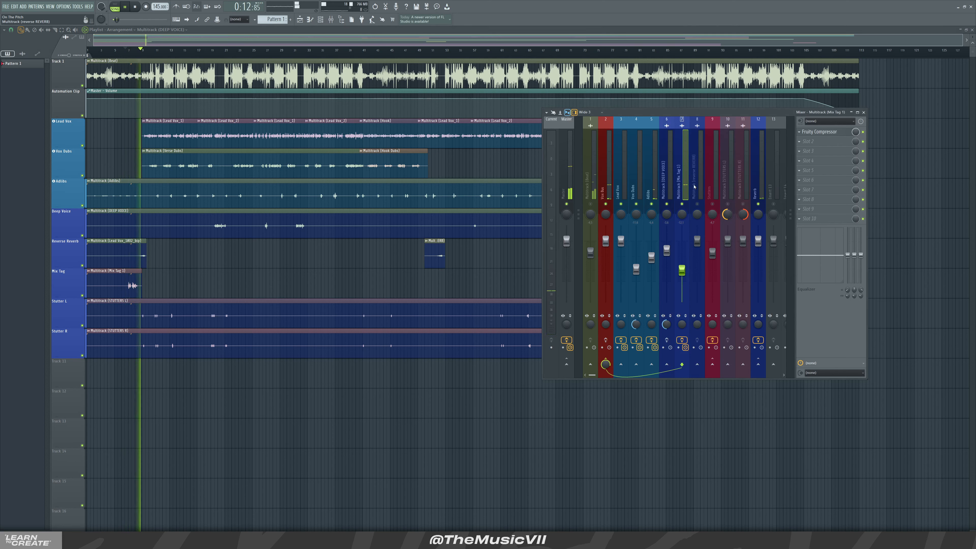
key(space)
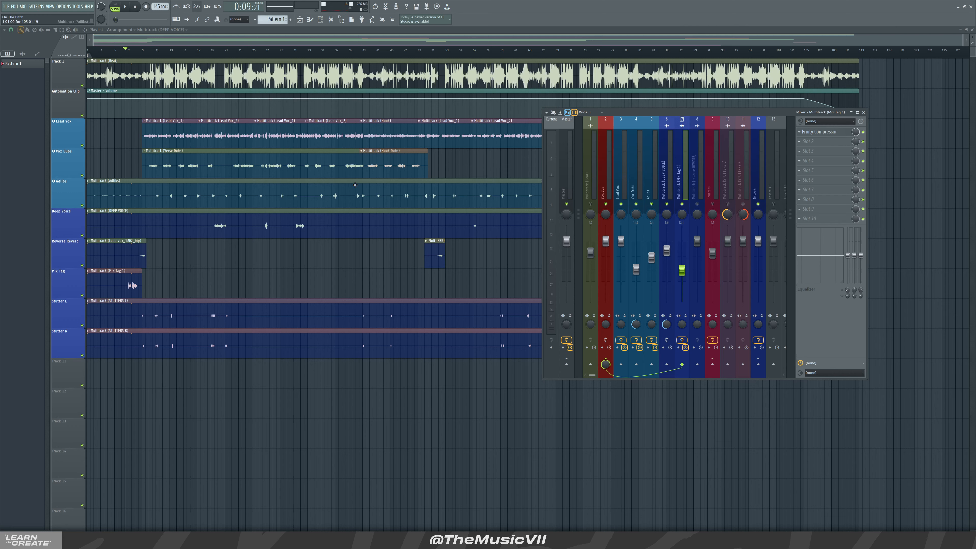
Replay the intro from about 0:09, stop playback and select the reverse REVERB mixer track
key(space)
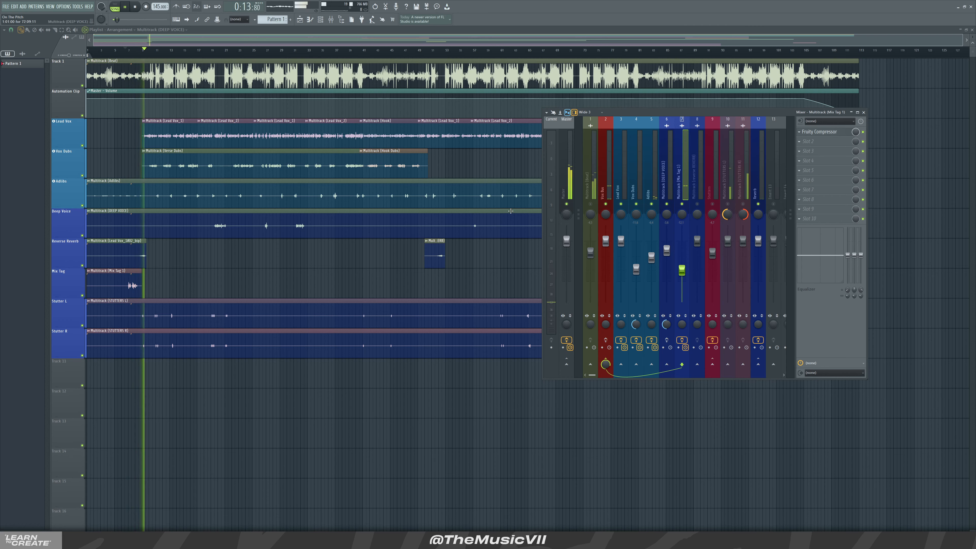
key(space)
click(700, 210)
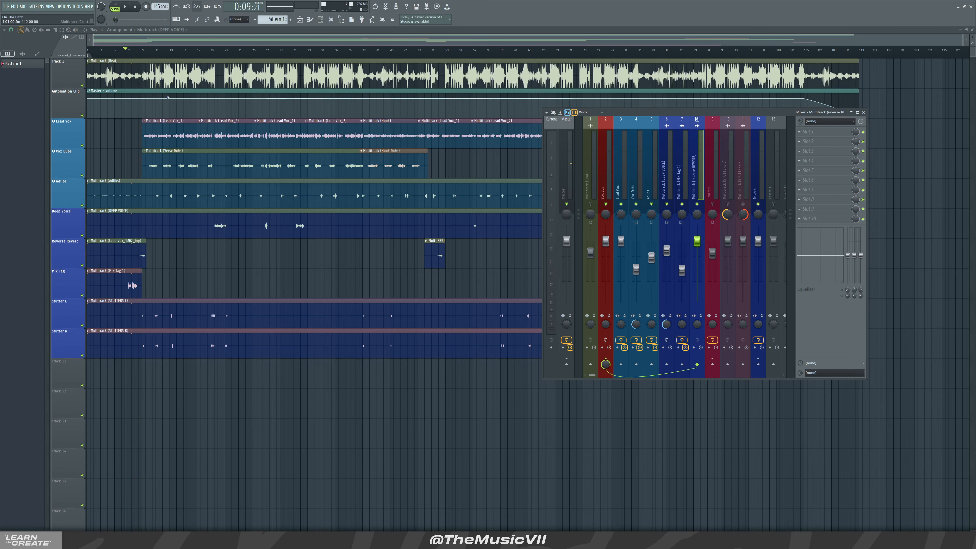
Examine the playlist's intro up close, set the playback start to the beginning of the mix tag and return to the full arrangement
scroll(109, 75, up, 5)
scroll(115, 73, down, 1)
scroll(248, 20, down, 1)
scroll(251, 19, down, 1)
drag(250, 40, 228, 41)
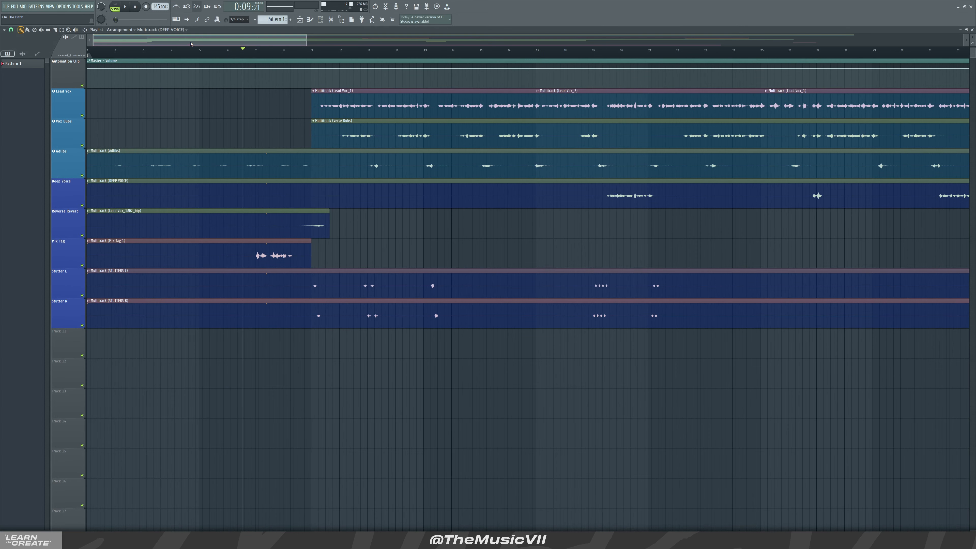
click(254, 50)
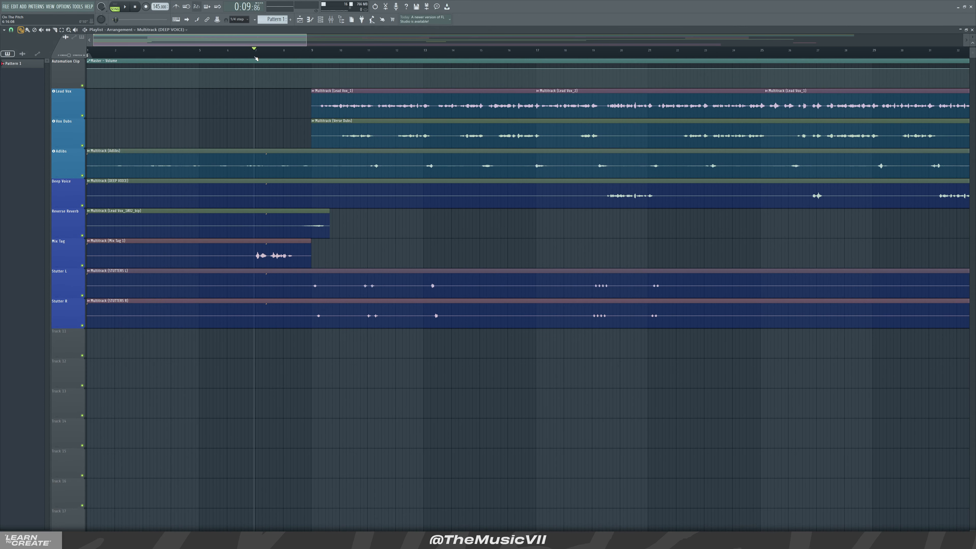
scroll(210, 211, down, 4)
scroll(201, 219, down, 1)
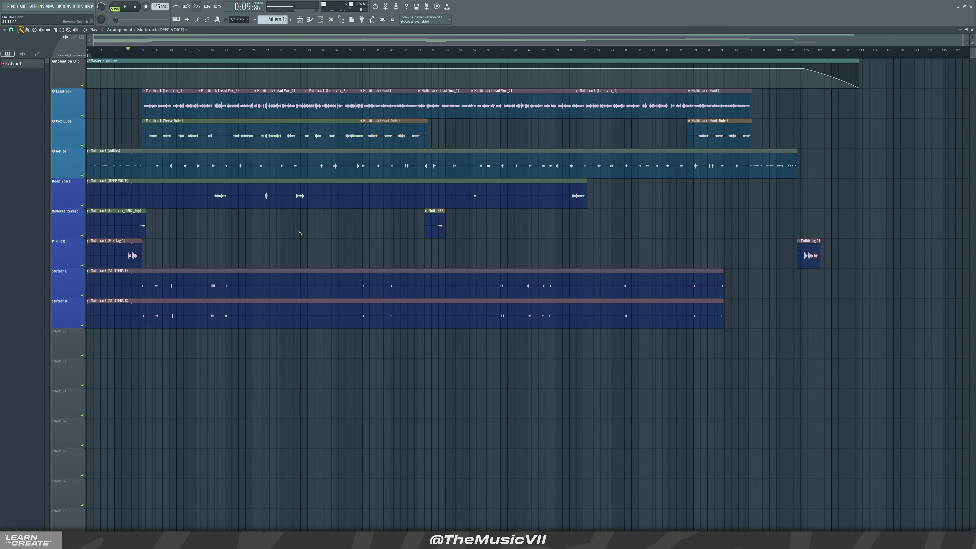
scroll(122, 268, up, 1)
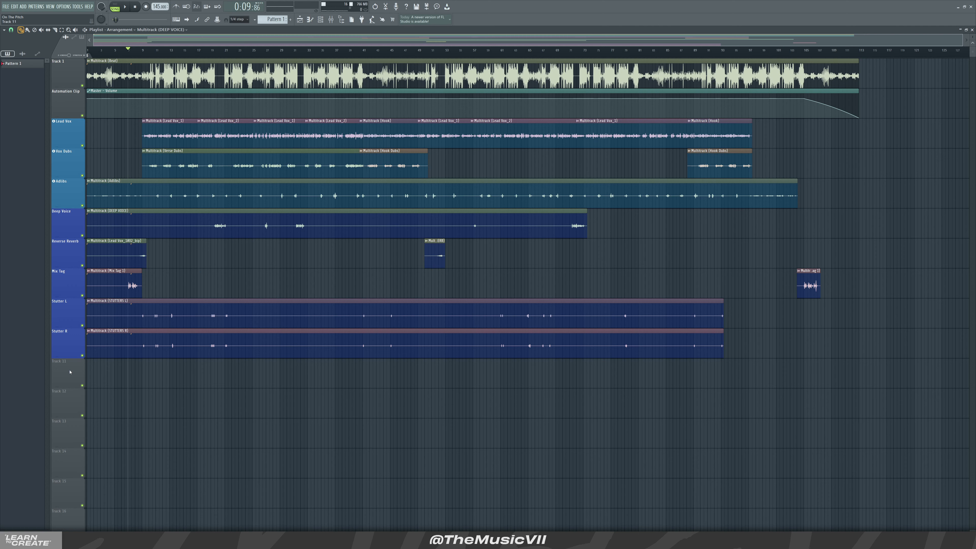
Solo the Reverse Reverb playlist track, audition its swell into the first verse, stop playback and bring the mixer up
scroll(126, 148, up, 6)
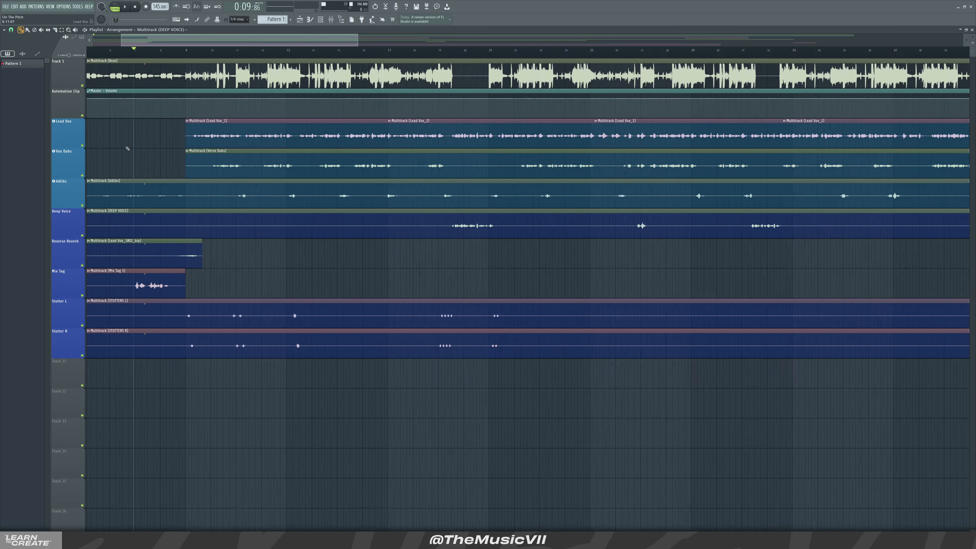
drag(196, 42, 175, 47)
scroll(192, 153, up, 3)
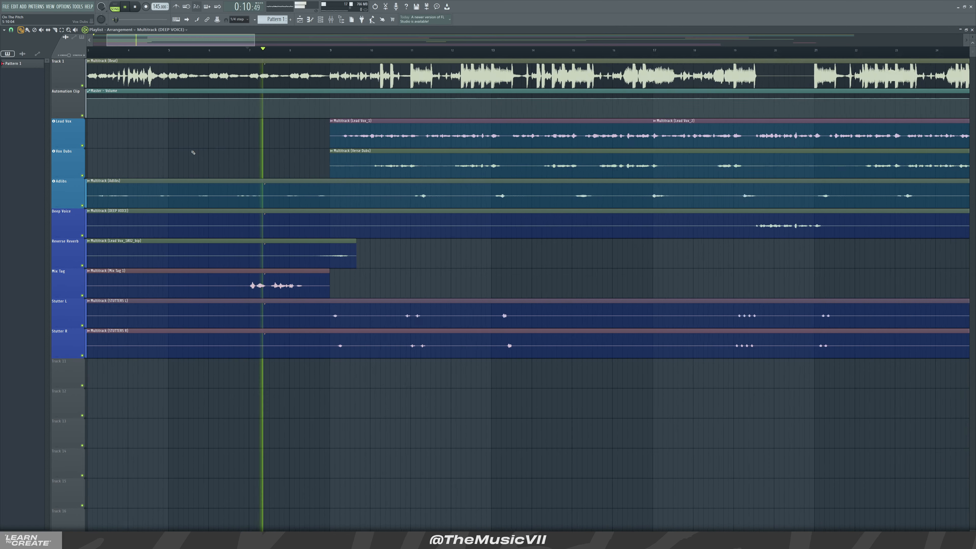
right_click(82, 265)
key(space)
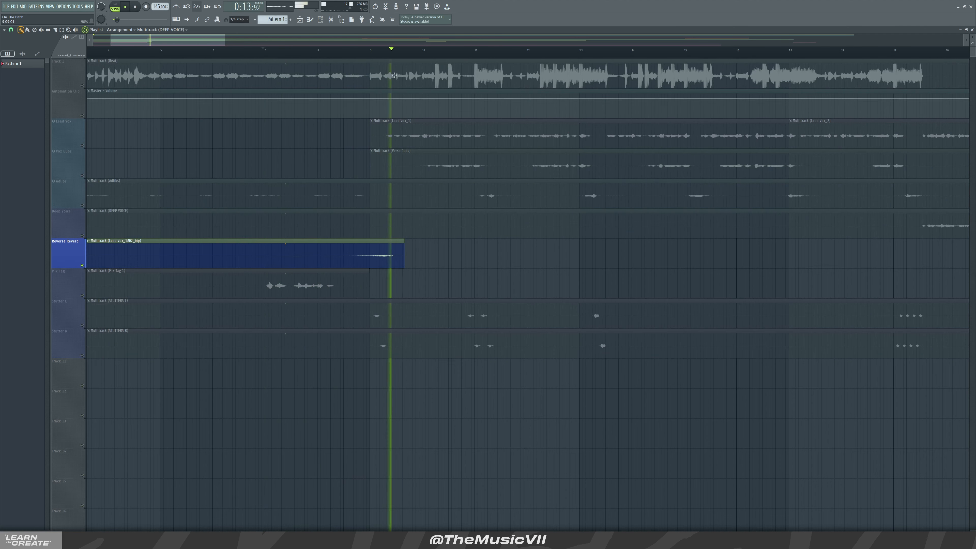
key(space)
key(F9)
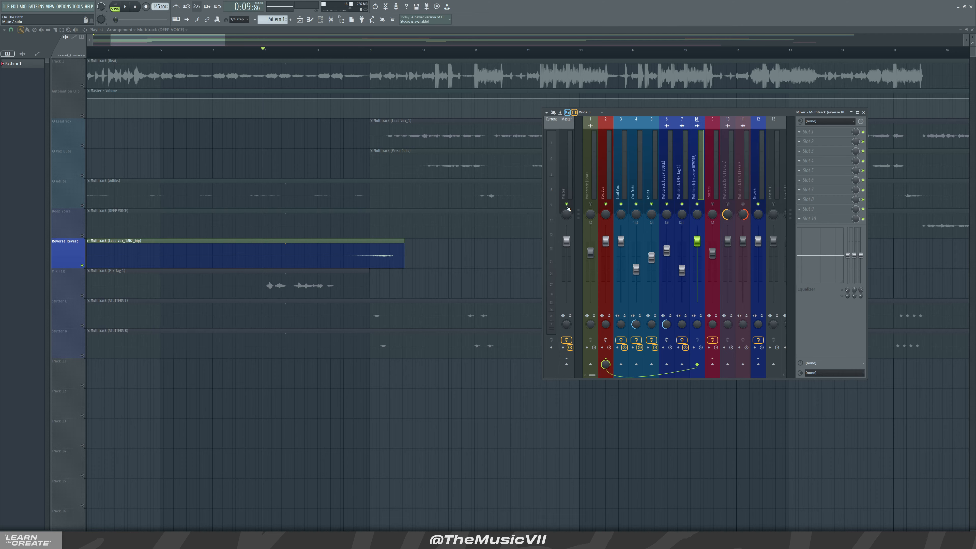
scroll(241, 371, down, 5)
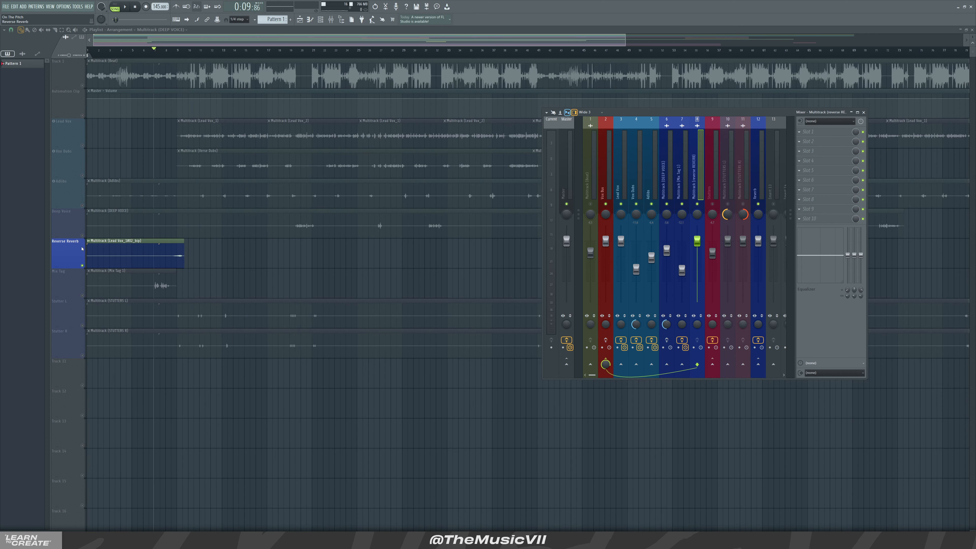
Unsolo the Reverse Reverb playlist track and inspect the channel settings of its first audio clip
right_click(82, 265)
scroll(159, 266, down, 2)
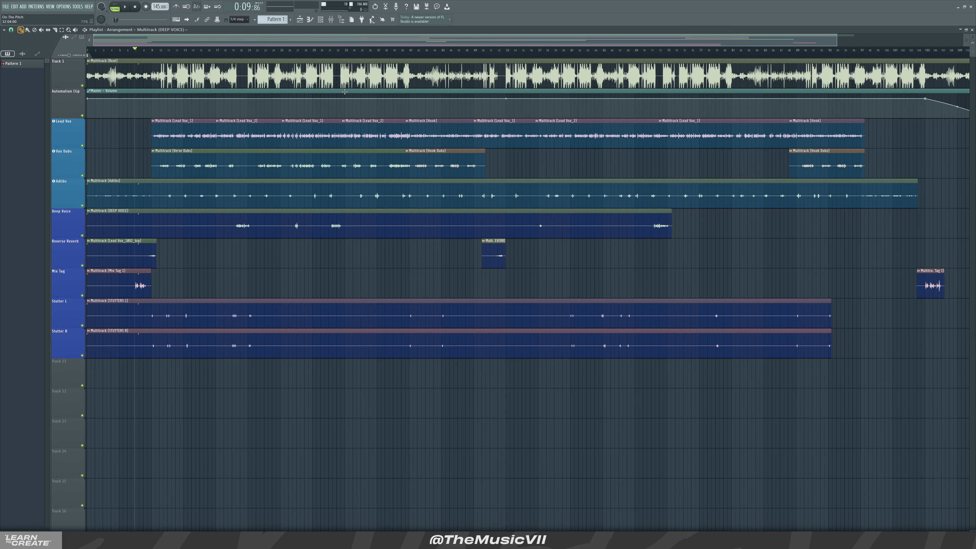
key(F9)
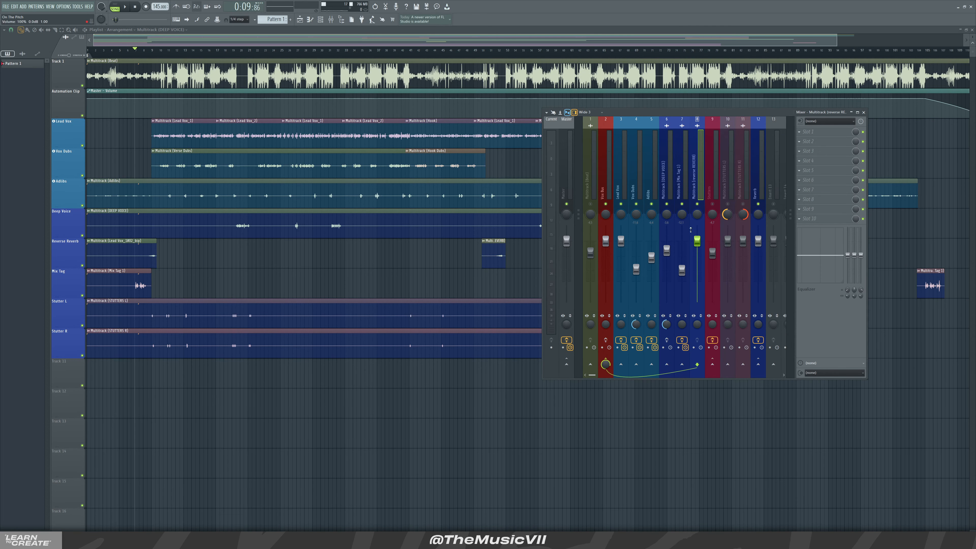
double_click(146, 252)
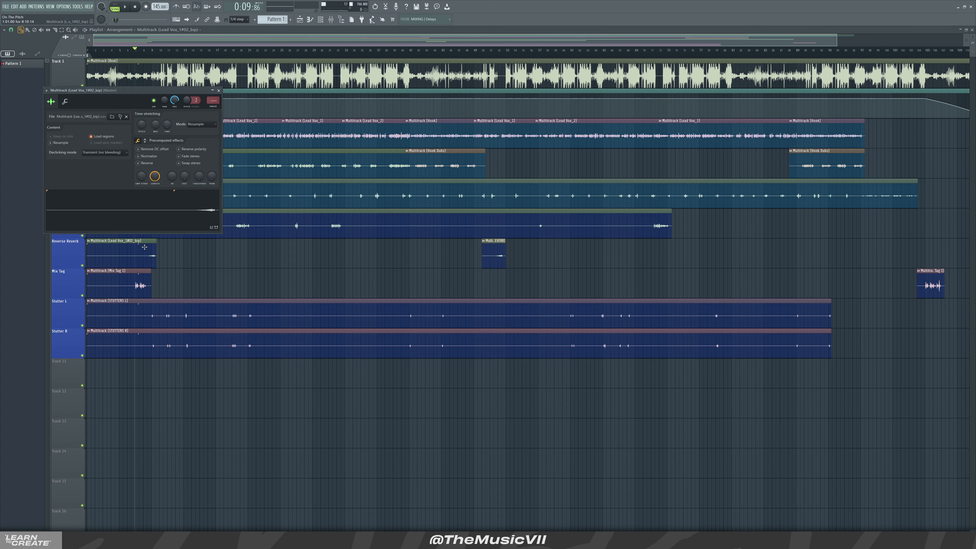
click(218, 91)
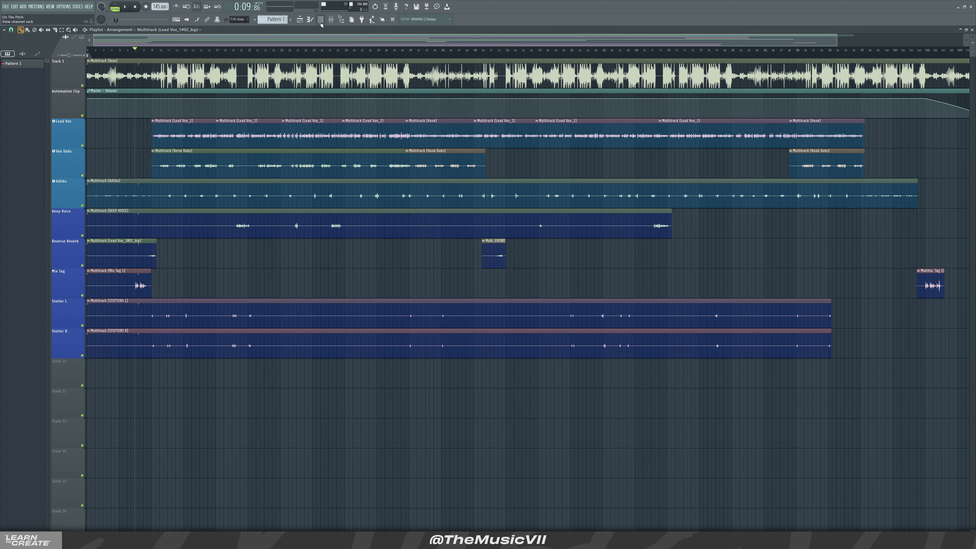
Play the intro from about 0:09 with the mixer shown, soloing the reverse REVERB mixer track, and stop playback
click(331, 20)
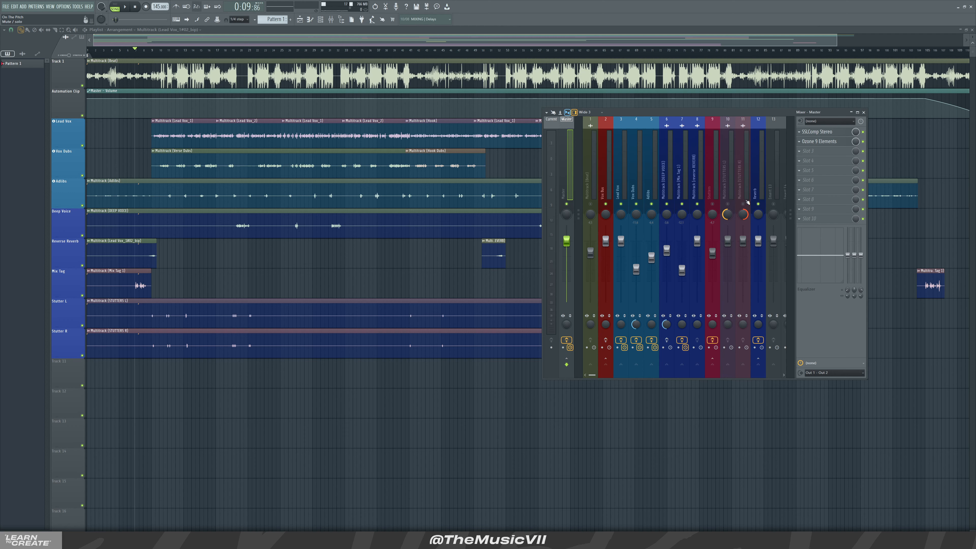
click(762, 207)
key(space)
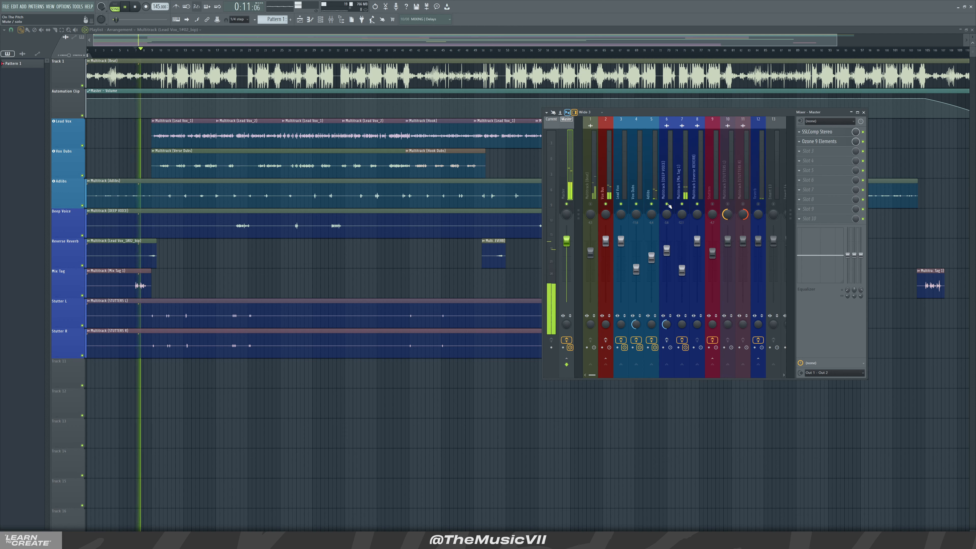
right_click(697, 204)
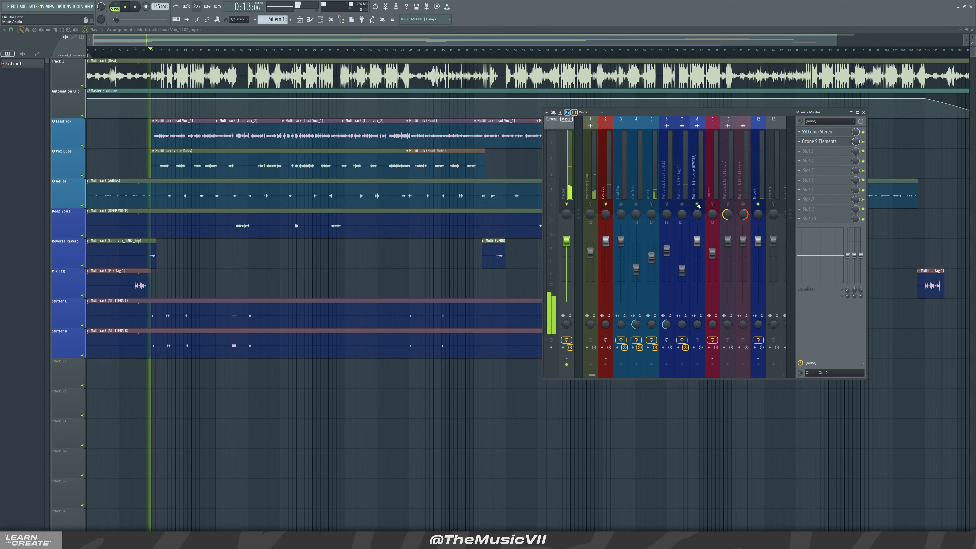
key(space)
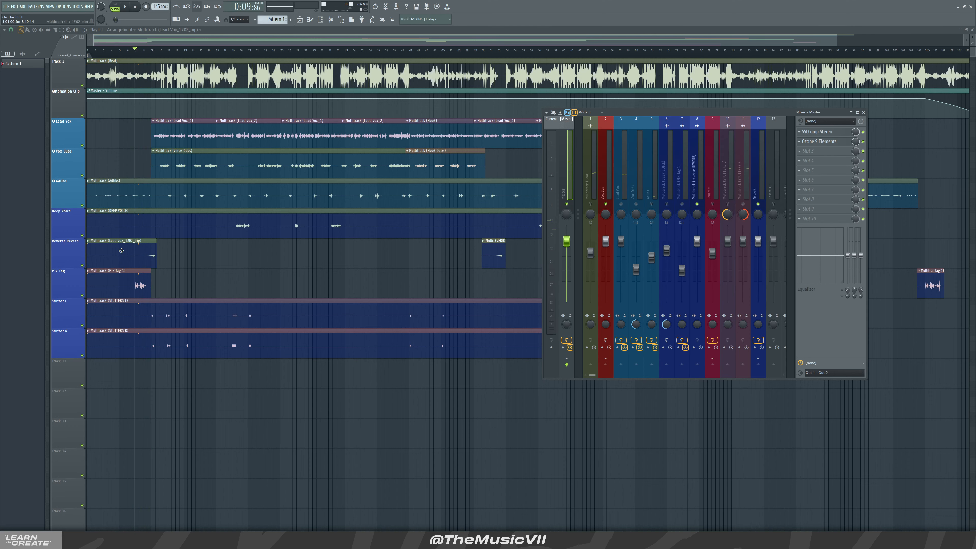
Route the first Reverse Reverb clip to the Multitrack (reverse REVERB) mixer track and audition it from about 0:09
key(F9)
double_click(112, 249)
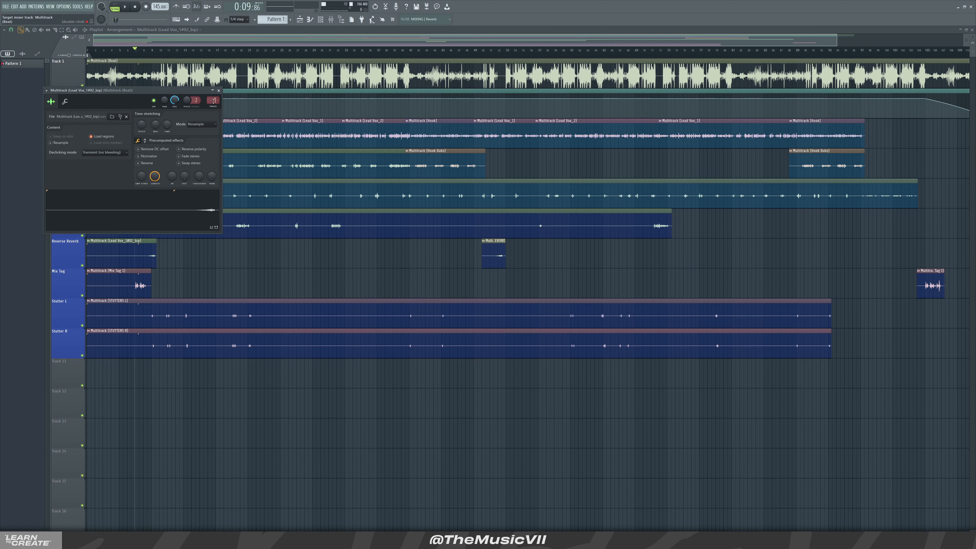
scroll(209, 103, up, 1)
scroll(213, 101, up, 1)
click(219, 90)
click(331, 19)
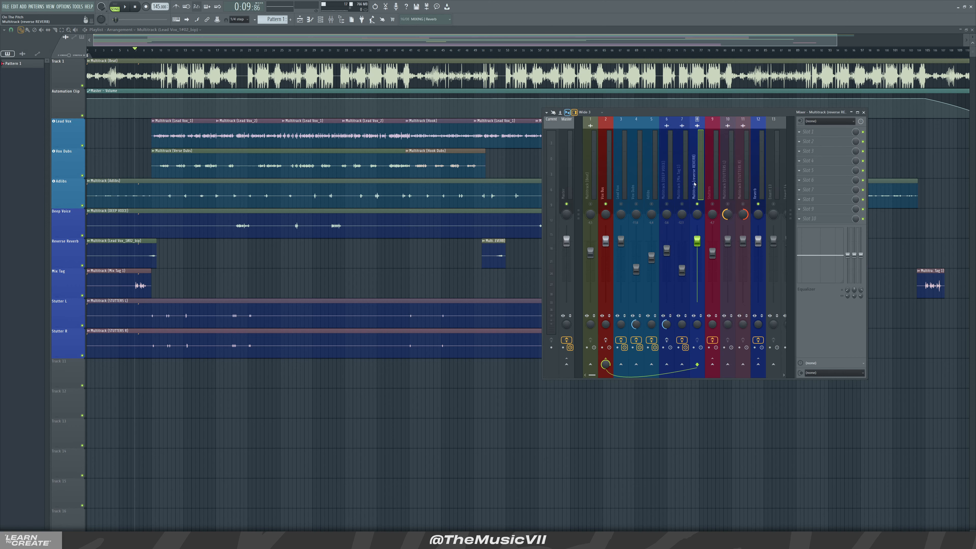
key(space)
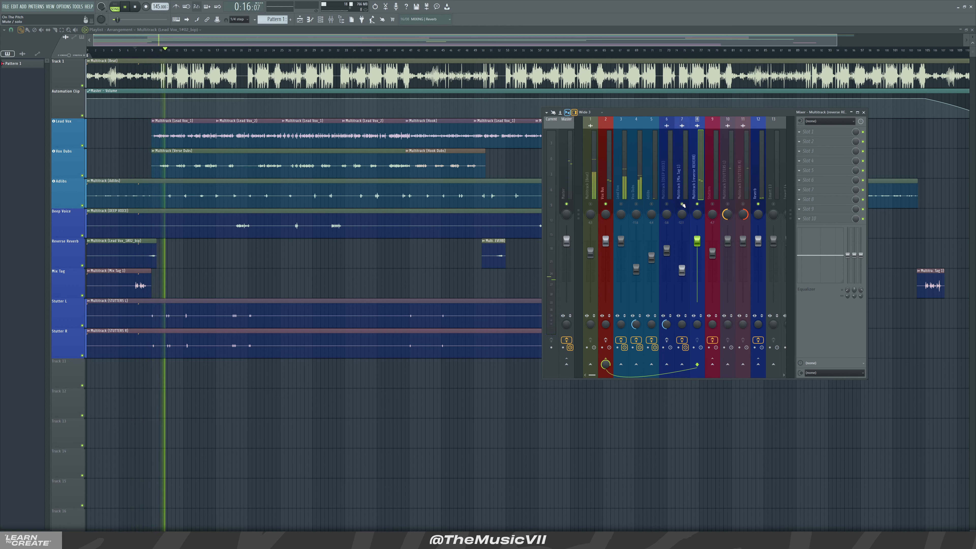
key(space)
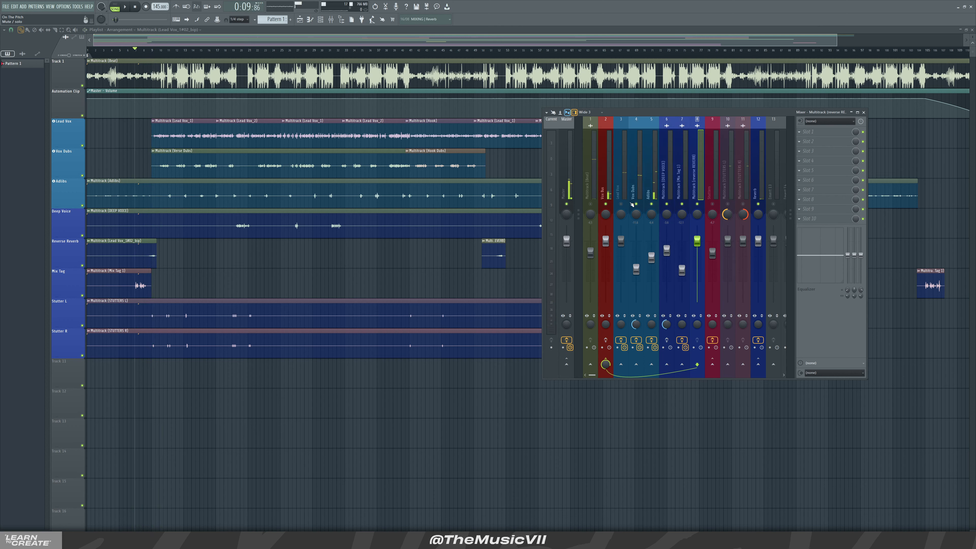
Select the Stutters mixer track and audition the intro into the first verse from about 0:09
click(710, 193)
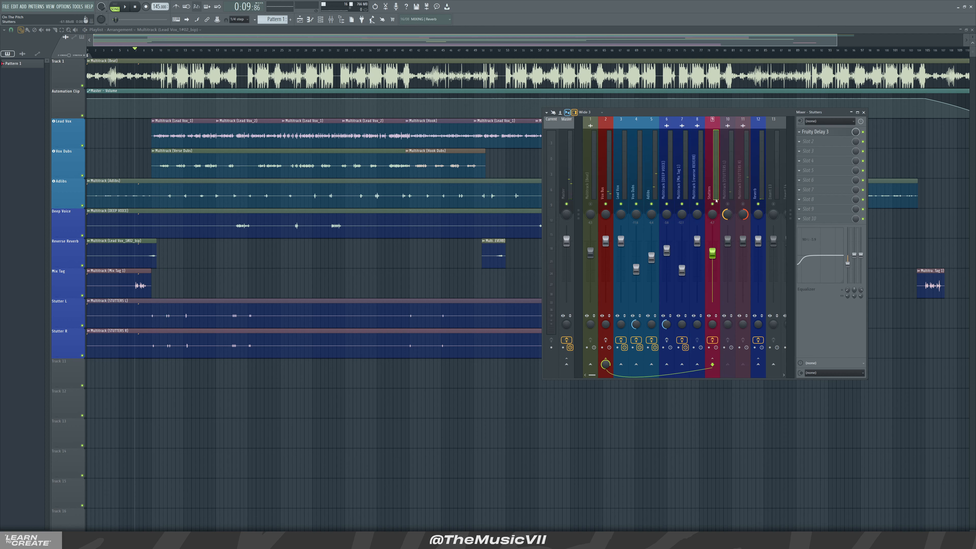
key(space)
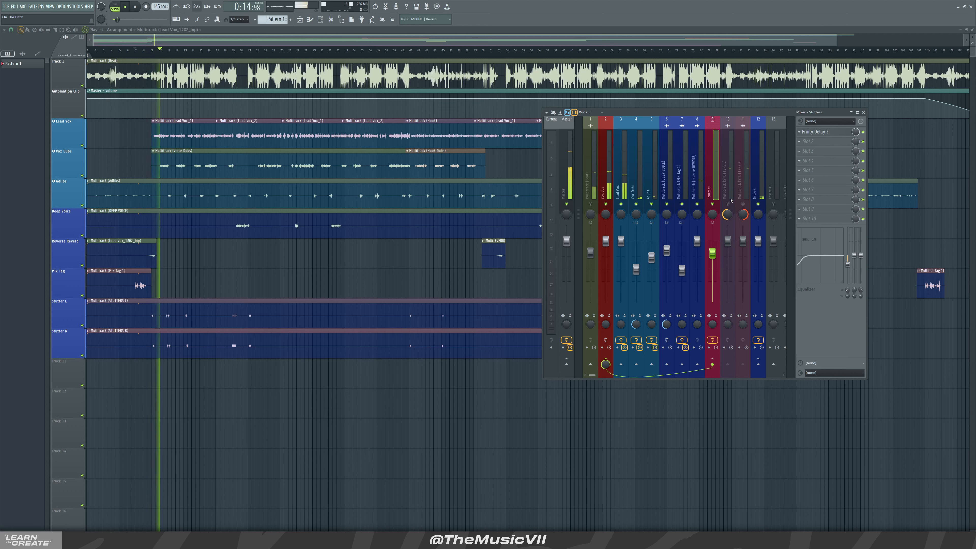
key(space)
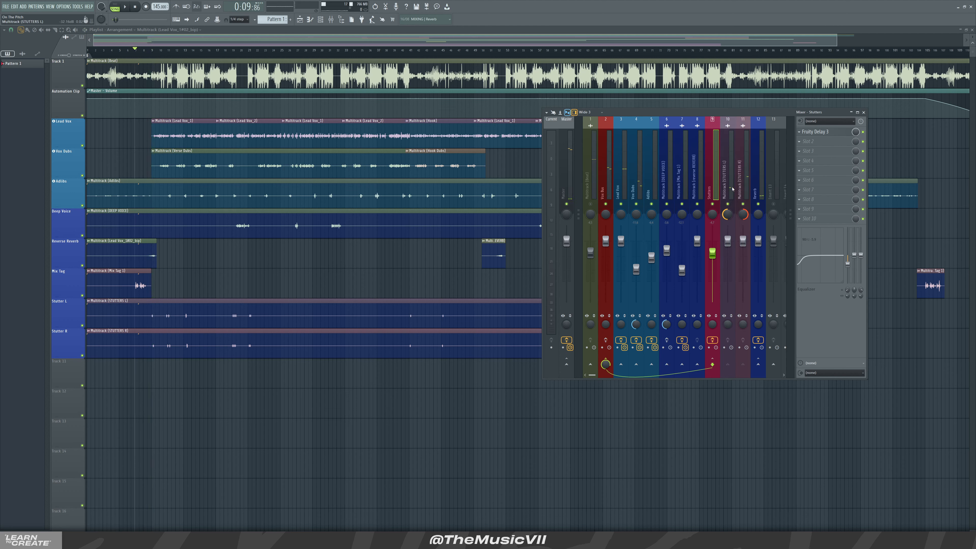
Inspect the STUTTERS L and STUTTERS R mixer tracks and the Stutters bus that they feed
click(731, 189)
click(740, 190)
click(730, 190)
click(739, 191)
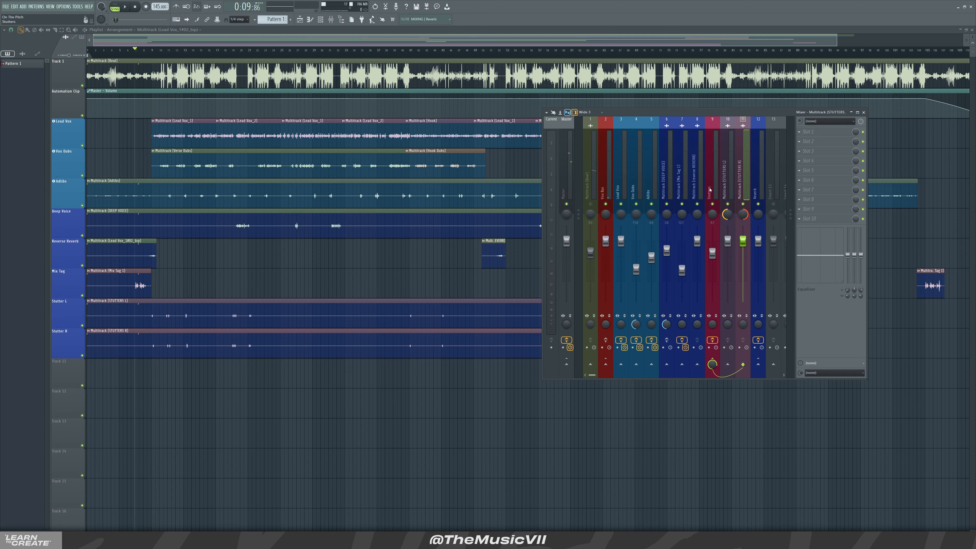
click(710, 189)
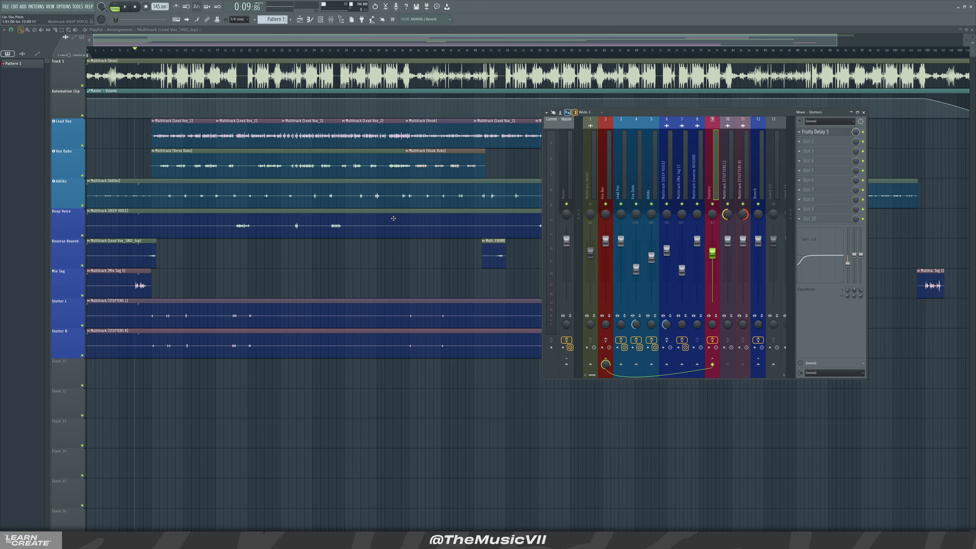
Play from the start of the first verse to audition the soloed stutters, checking their levels in the mixer
scroll(142, 262, up, 4)
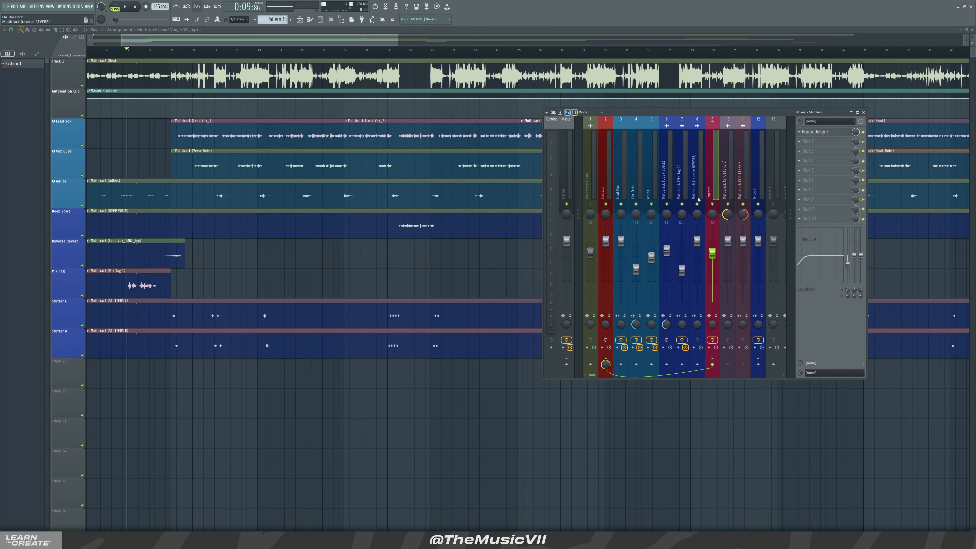
click(172, 50)
key(space)
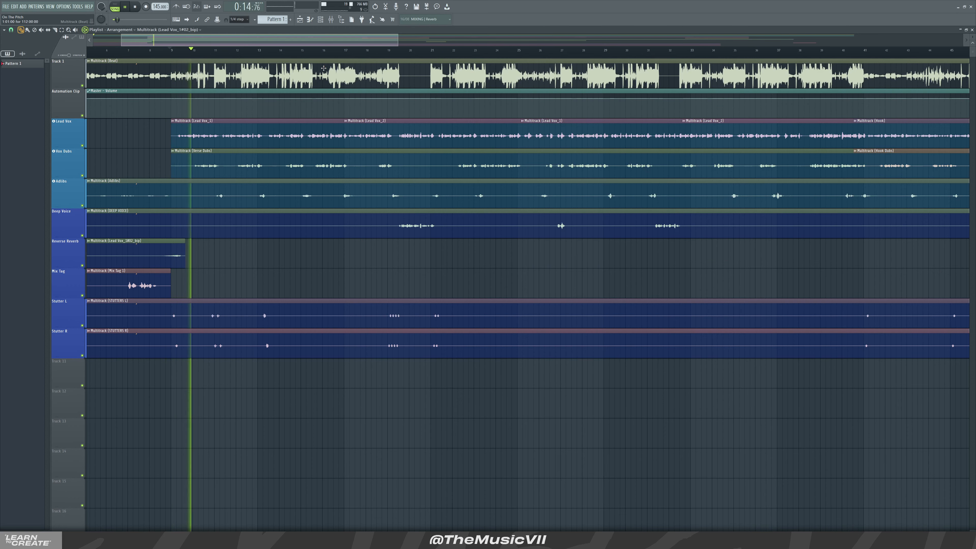
scroll(254, 268, up, 1)
click(331, 23)
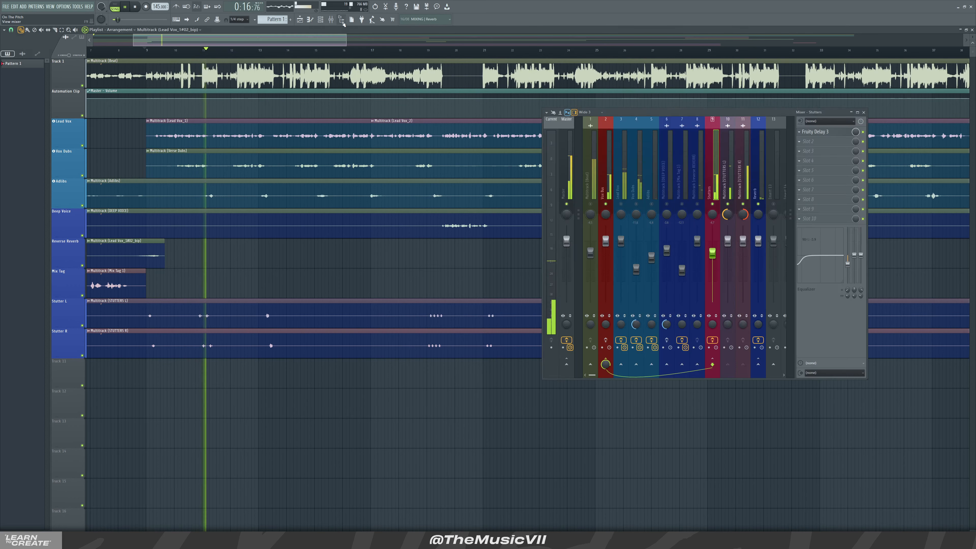
scroll(423, 218, down, 3)
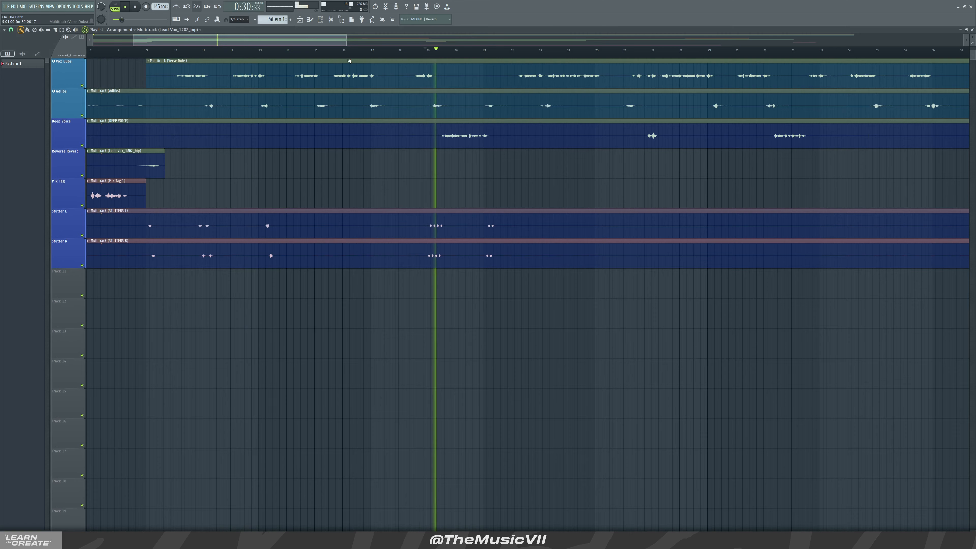
key(F9)
key(F9)
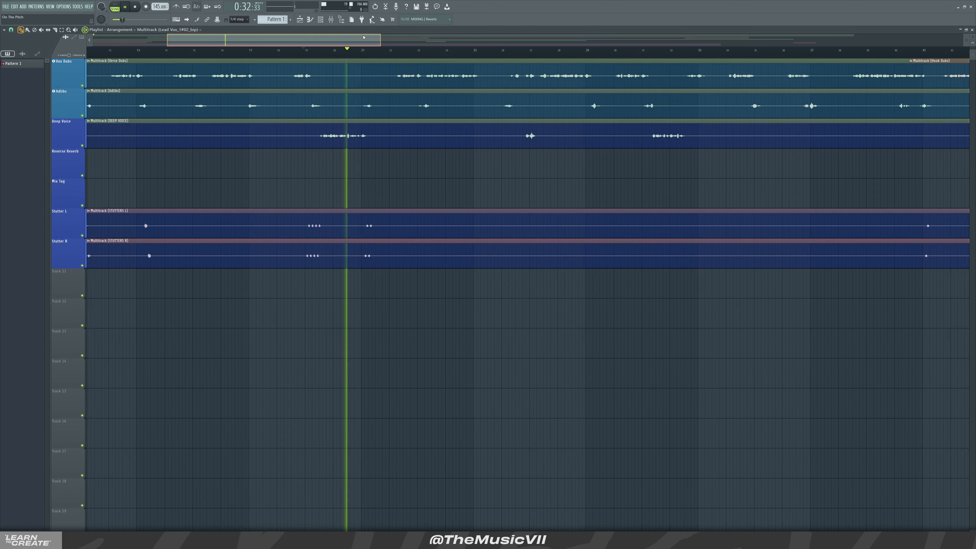
Audition the stutters in the middle of the arrangement, jumping playback to about 1:40 and 1:45
drag(324, 39, 484, 40)
click(377, 50)
click(349, 52)
click(380, 52)
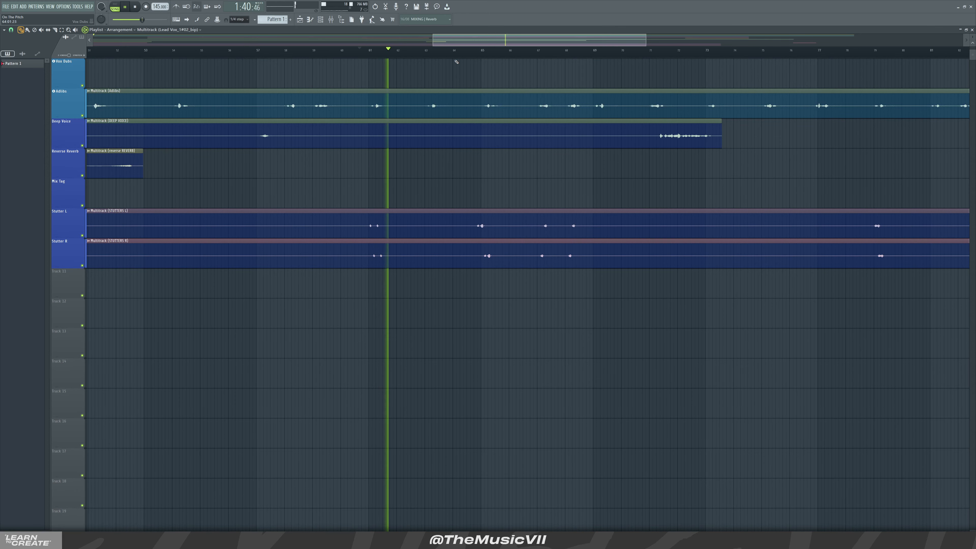
click(455, 52)
scroll(477, 164, down, 3)
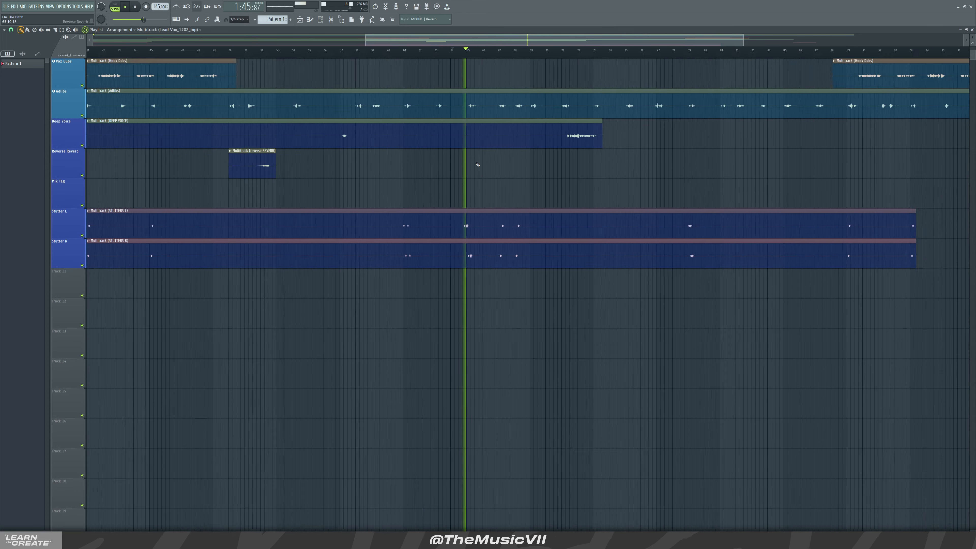
scroll(477, 164, down, 2)
scroll(546, 159, up, 5)
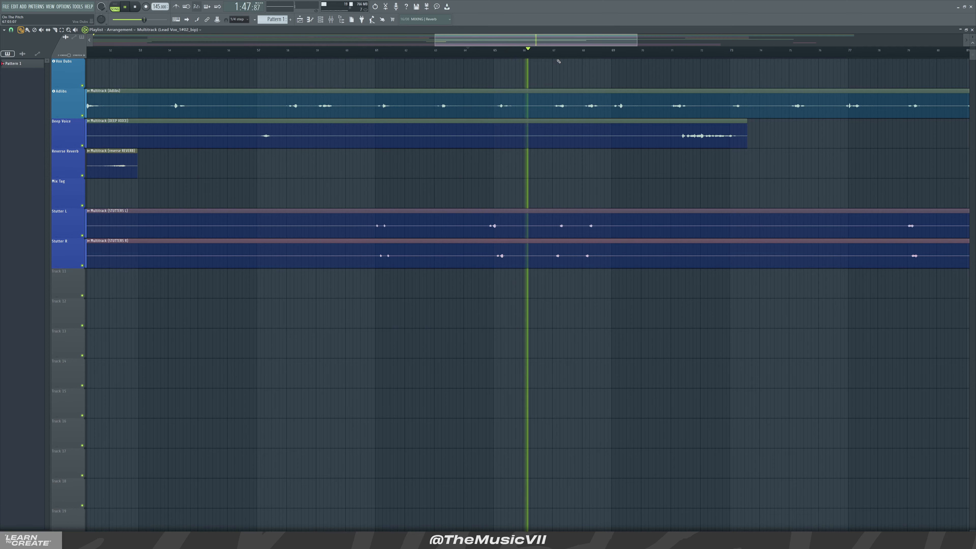
Audition the remaining stutters from about 2:08, 2:25 and 2:31, and stop playback
scroll(562, 146, down, 3)
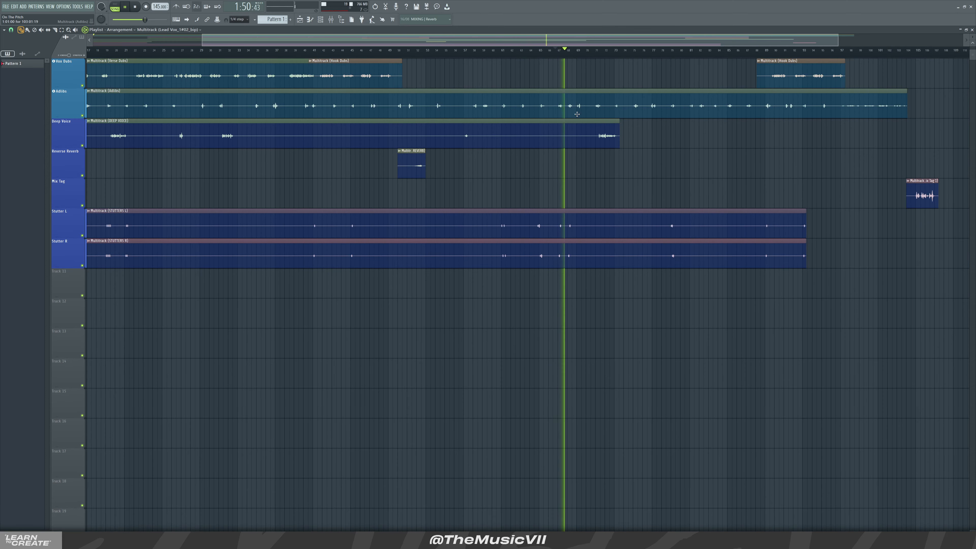
scroll(607, 180, up, 3)
scroll(608, 181, down, 3)
click(680, 51)
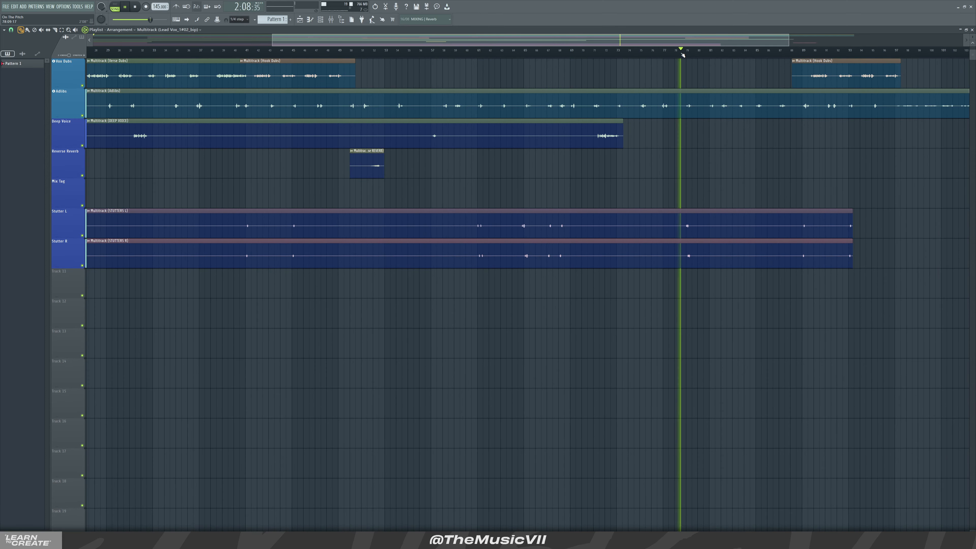
click(799, 55)
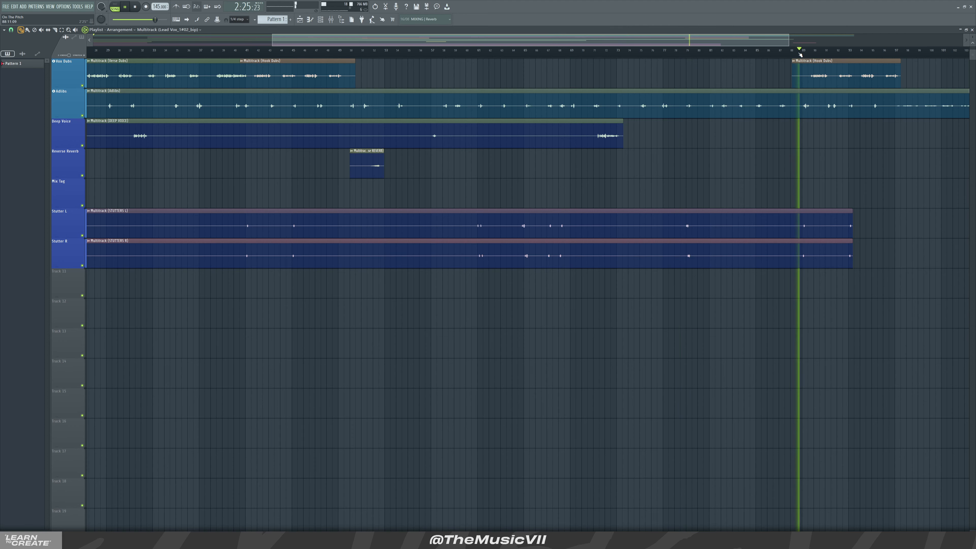
click(844, 53)
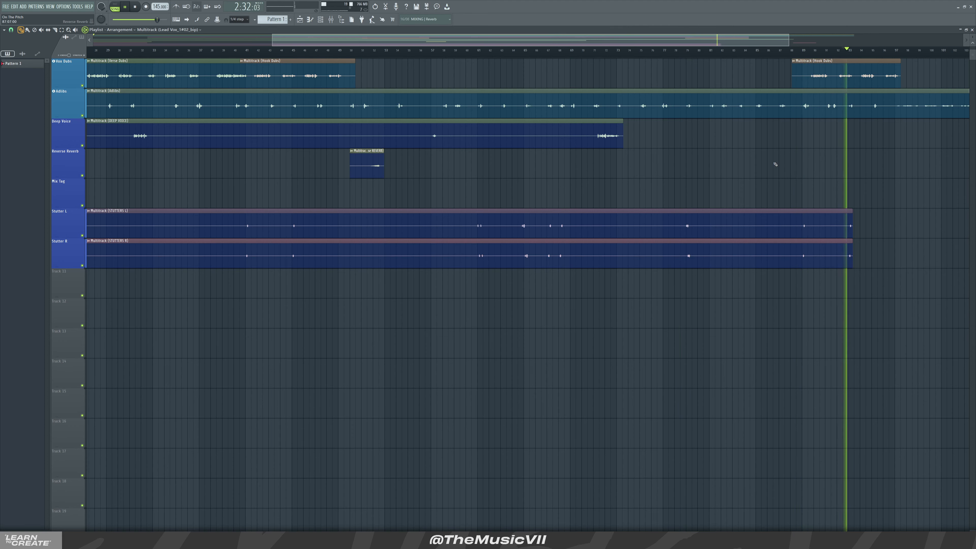
scroll(683, 164, down, 3)
scroll(597, 200, up, 3)
key(space)
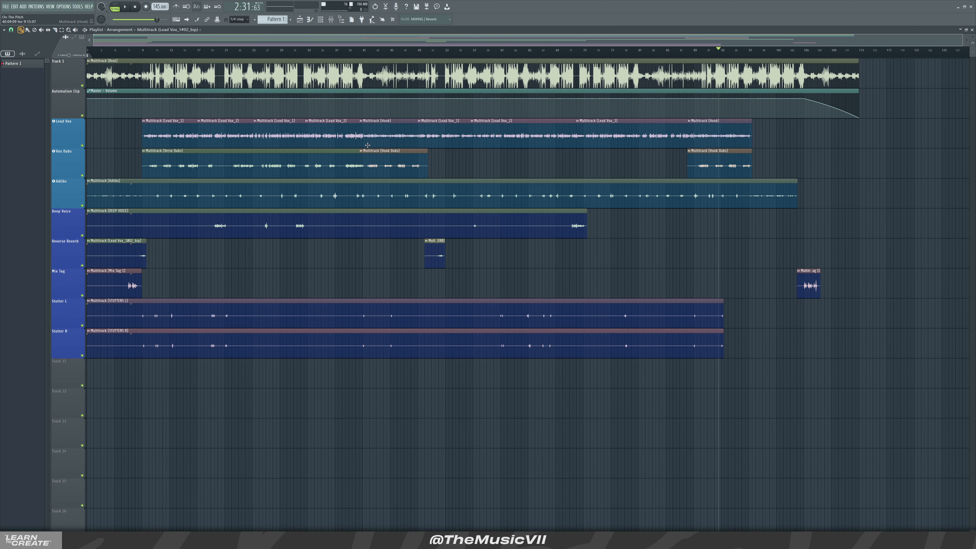
Show the mixer away from the middle of the playlist and compare the STUTTERS L, STUTTERS R and Stutters bus tracks
click(334, 20)
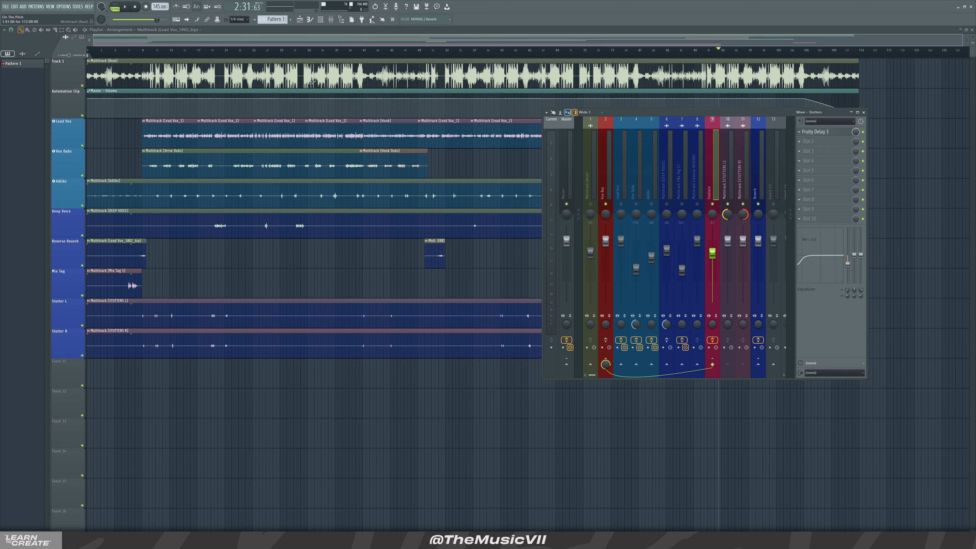
drag(686, 113, 794, 98)
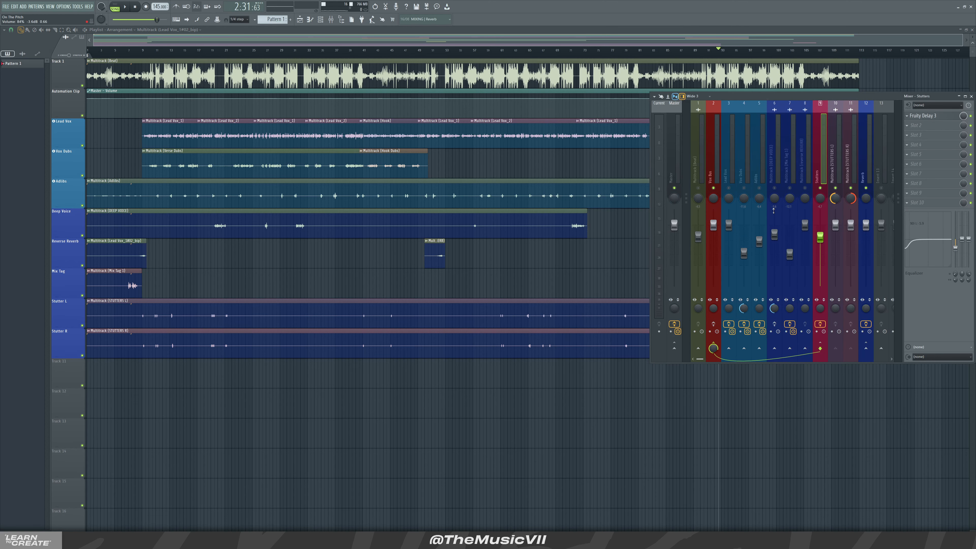
click(834, 165)
click(849, 161)
click(835, 163)
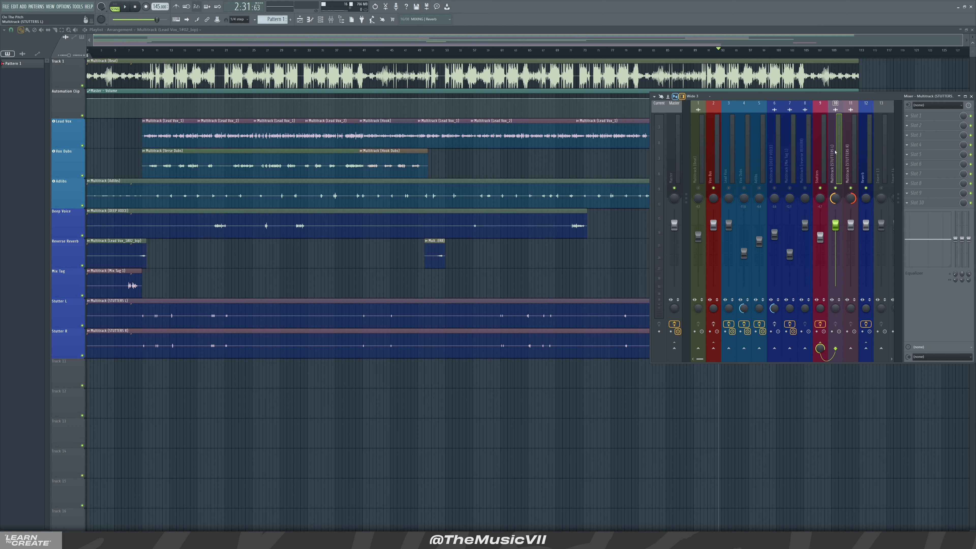
click(818, 151)
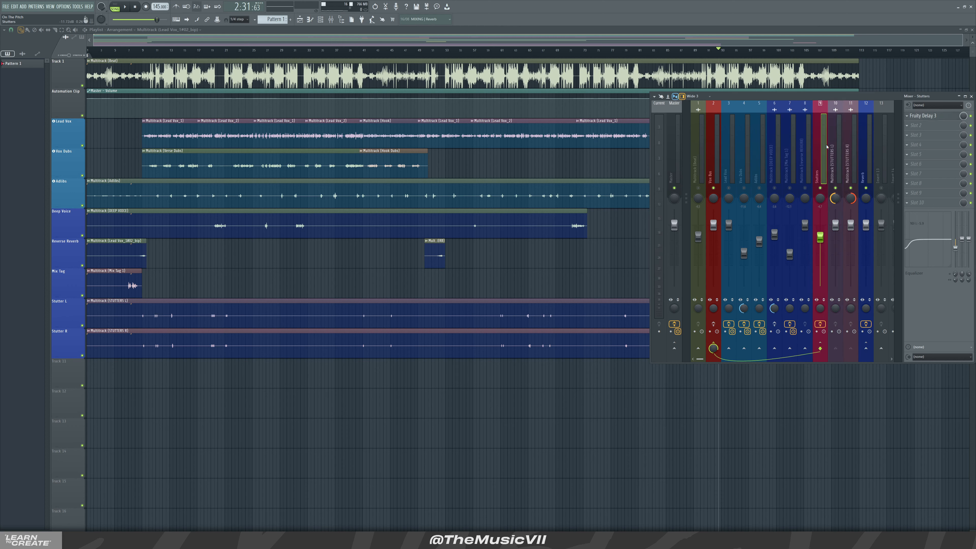
click(834, 148)
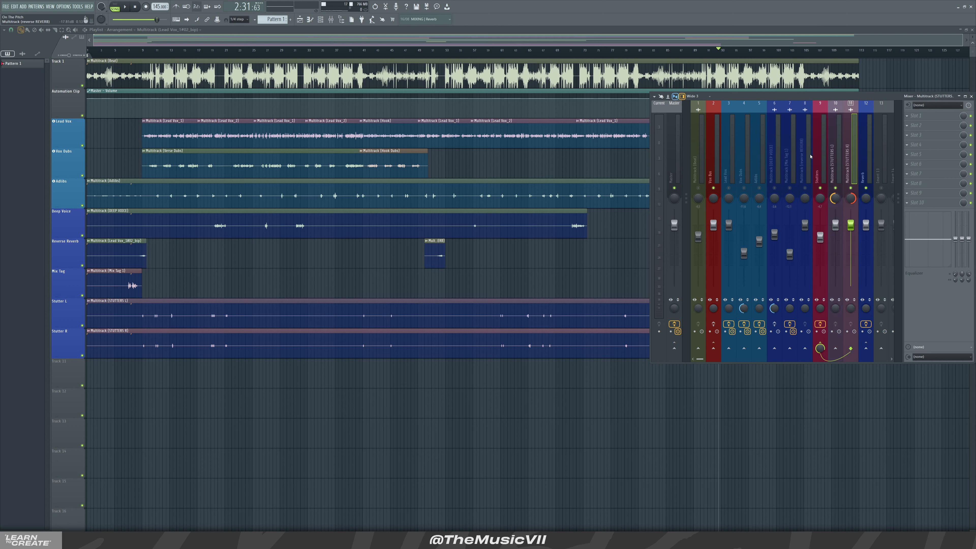
Inspect the STUTTERS R and Stutters bus tracks in the mixer and play the soloed stutters from about 0:16
click(849, 147)
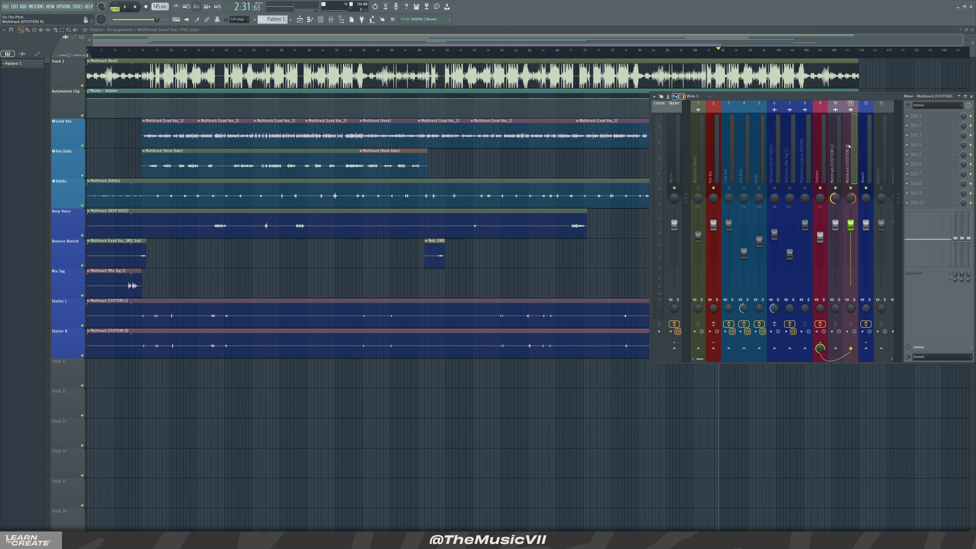
click(826, 146)
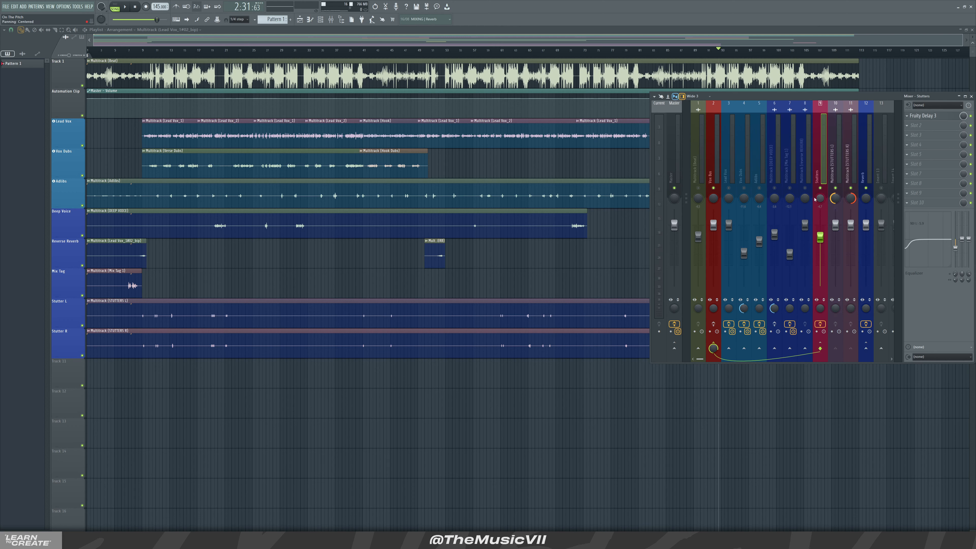
key(space)
key(space)
drag(150, 49, 154, 49)
key(space)
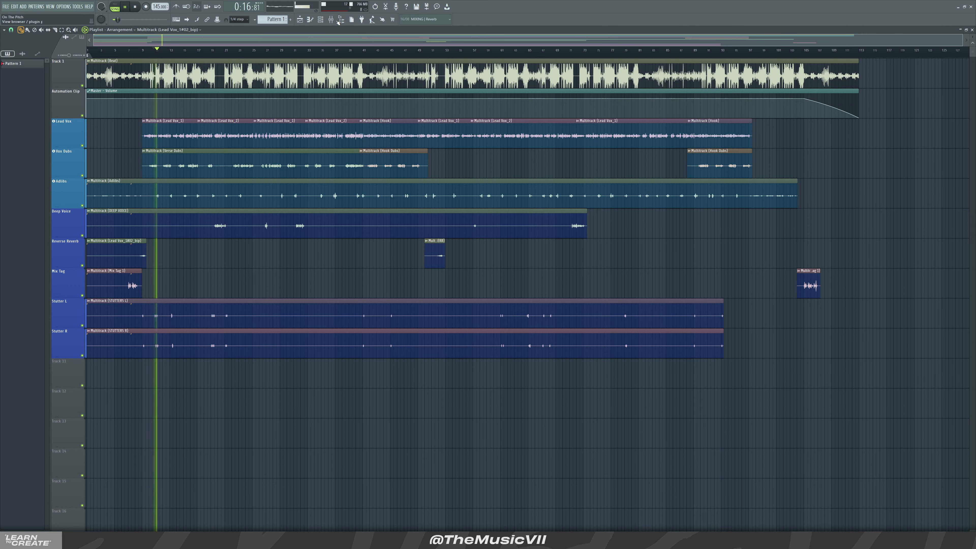
click(338, 21)
key(space)
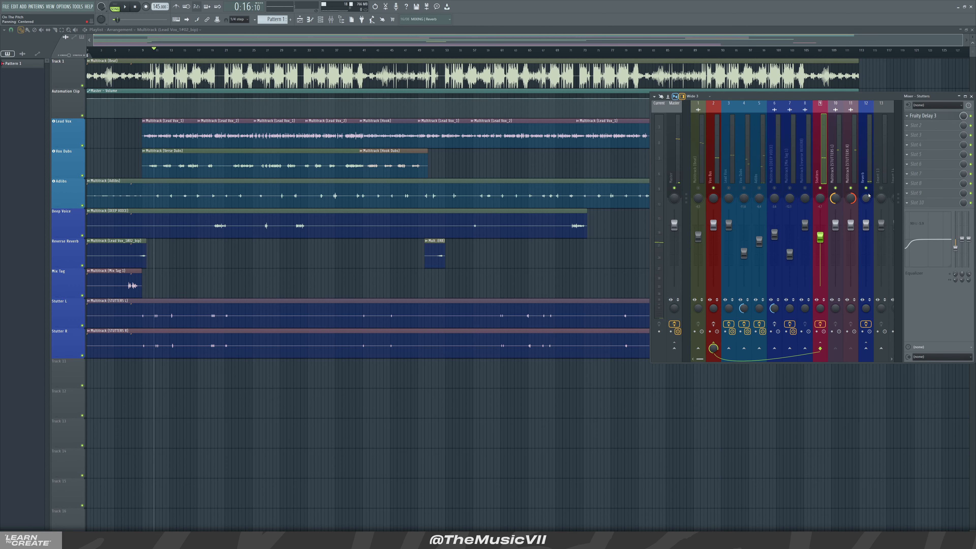
Audition the soloed stutters from about 0:16 with and without the Reverb track, and select the Reverb track
key(space)
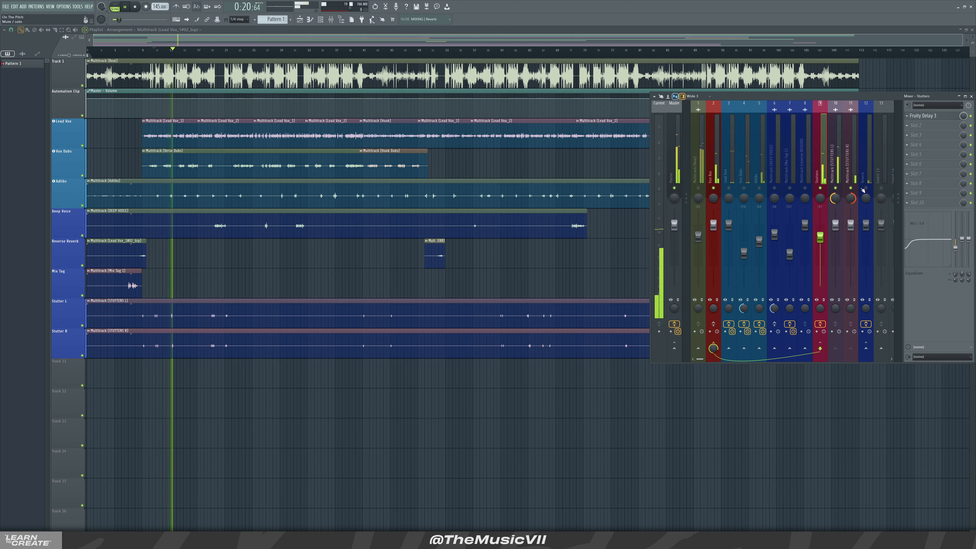
key(space)
click(859, 175)
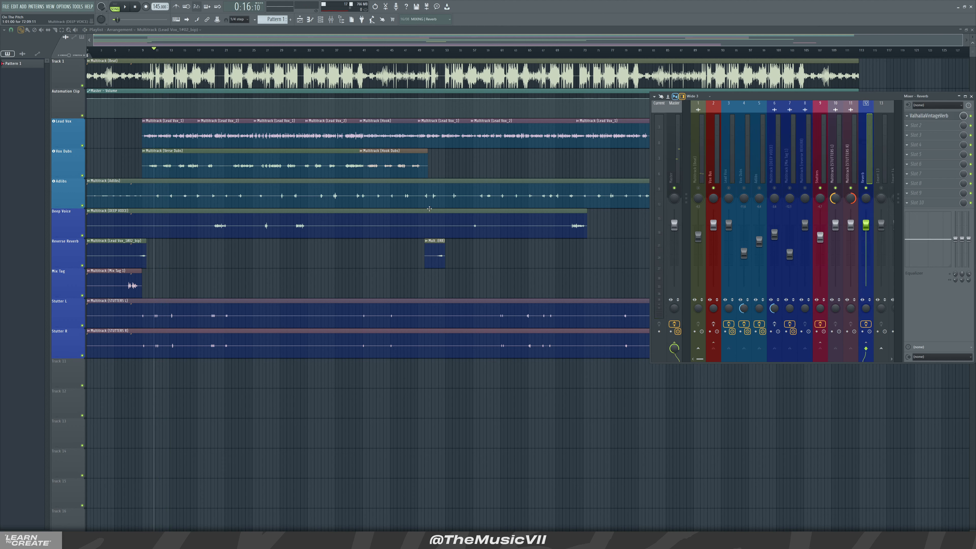
key(space)
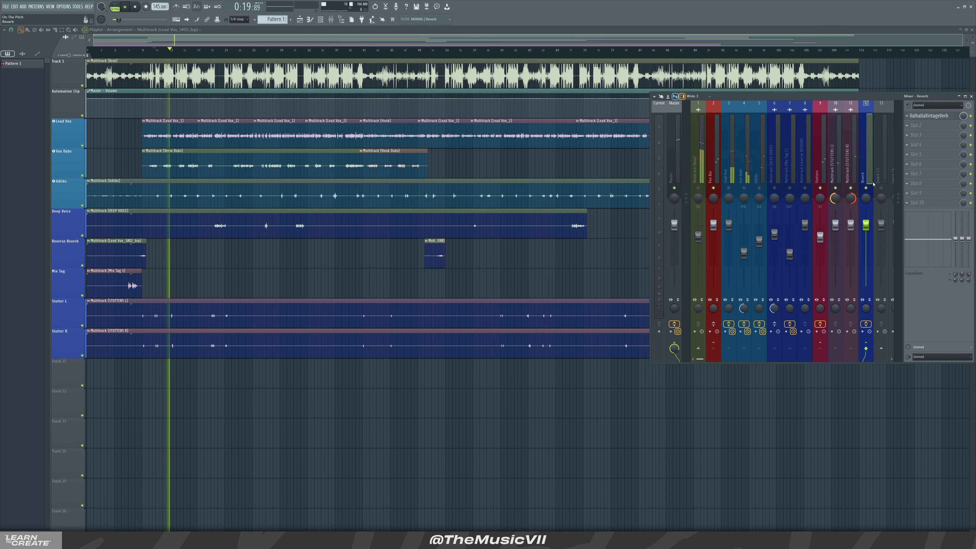
key(space)
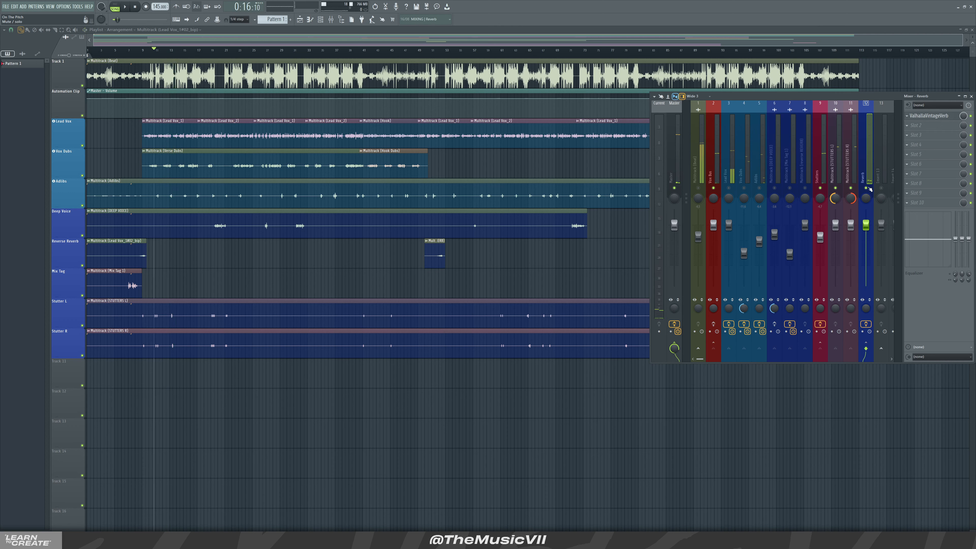
Take the stutters out of solo so every mixer track is active, and mute only the Beat track
click(805, 194)
click(790, 194)
right_click(804, 189)
right_click(805, 189)
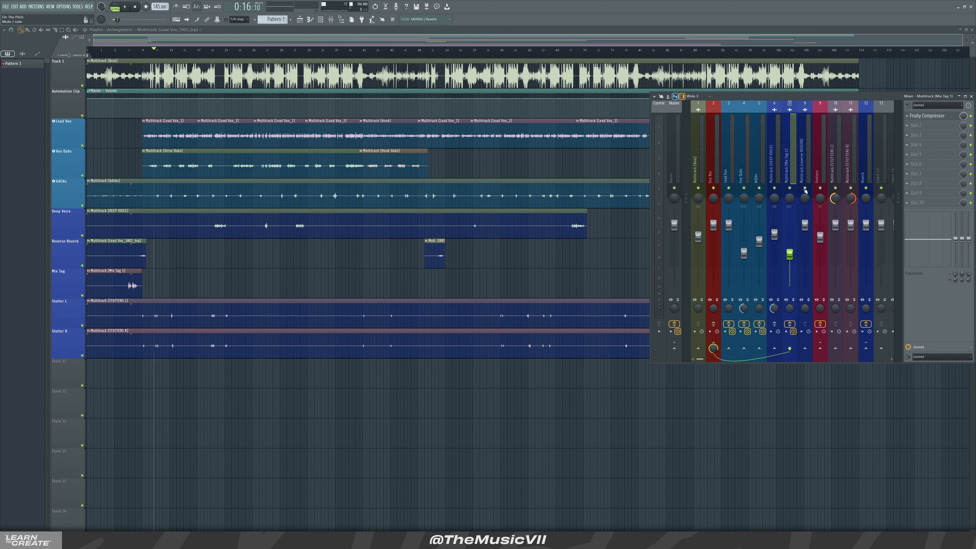
click(699, 188)
Open ValhallaVintageVerb on the Reverb track and place its window clear of the mixer to show the settings
click(872, 164)
drag(933, 98, 898, 90)
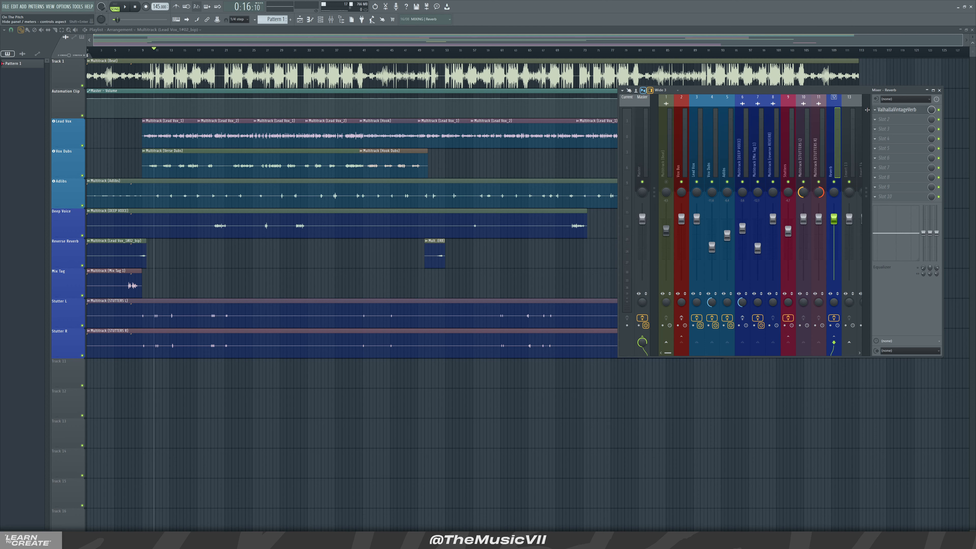
click(896, 110)
drag(122, 70, 167, 80)
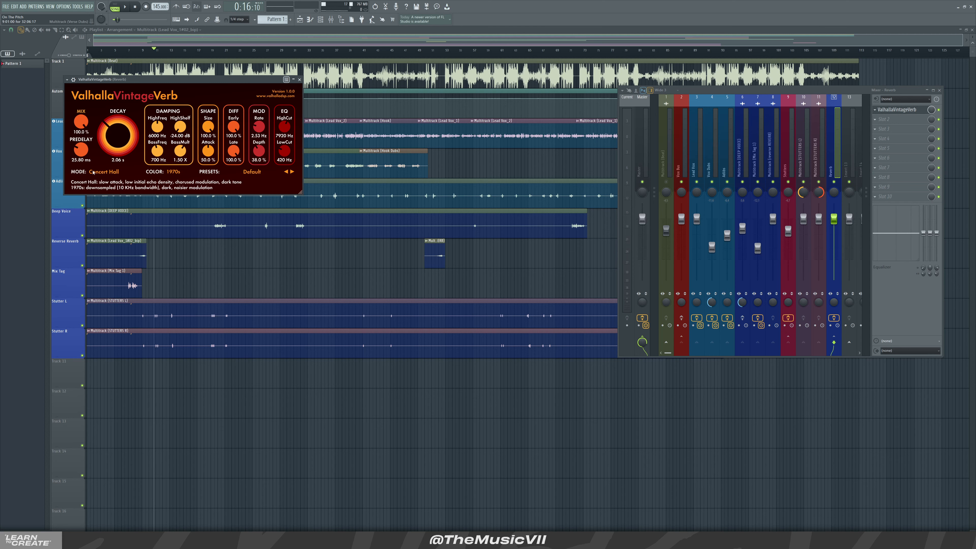
Compare the Vox Bus and Reverb tracks in the mixer to examine the reverb send routing
click(679, 156)
click(834, 156)
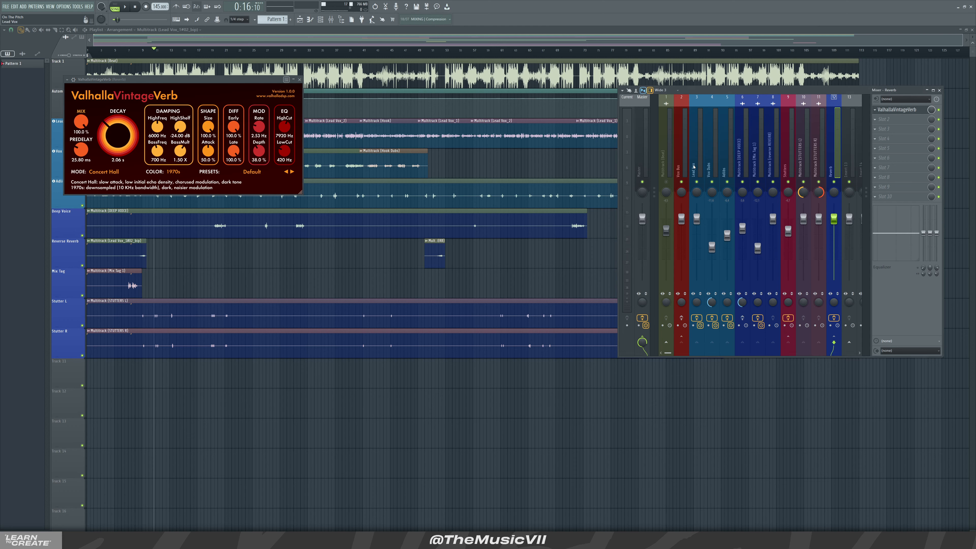
click(681, 161)
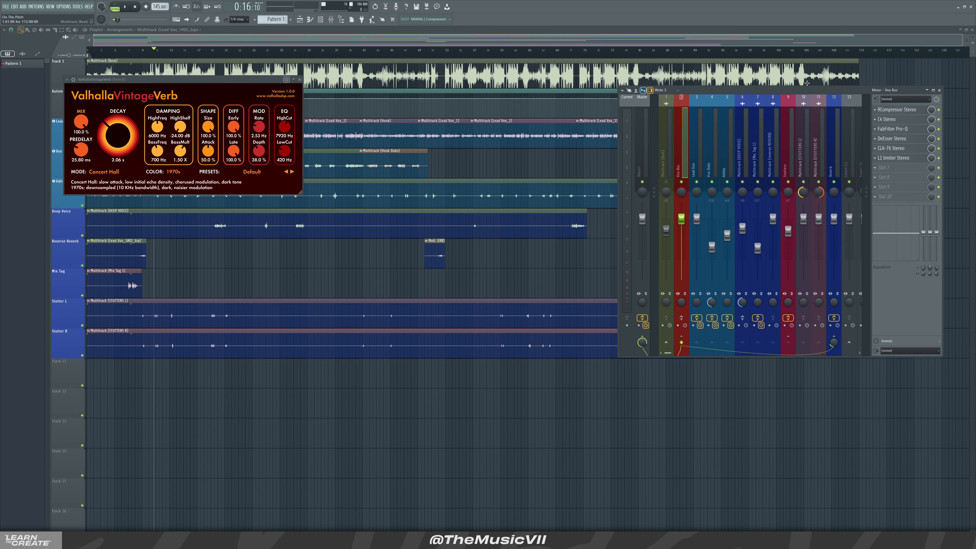
click(832, 164)
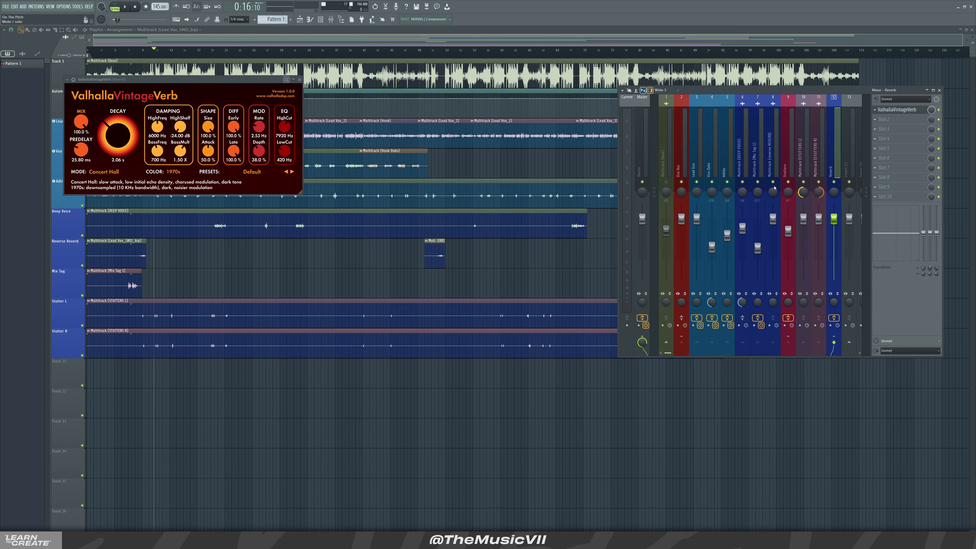
click(681, 164)
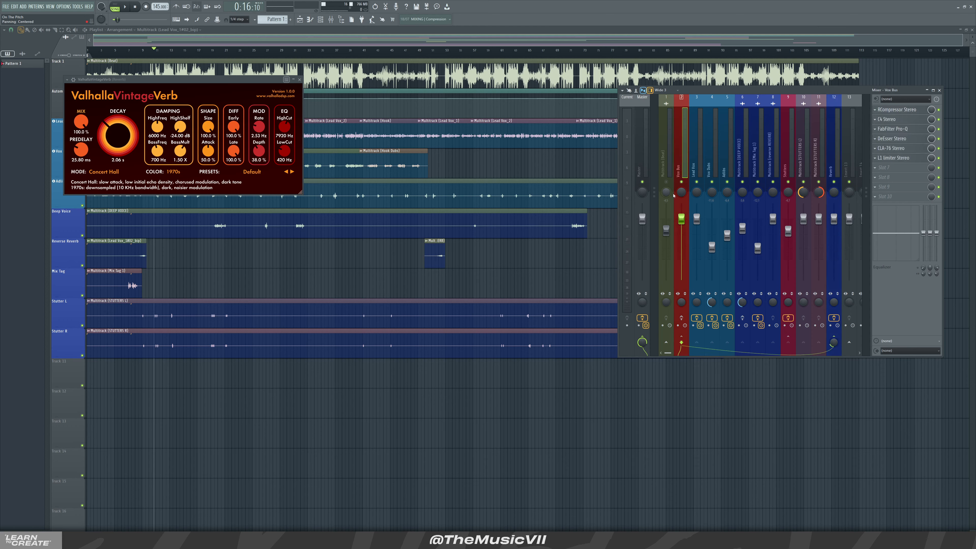
Audition the vocals without the beat from about 0:16, with the Reverb track active and with it muted
key(space)
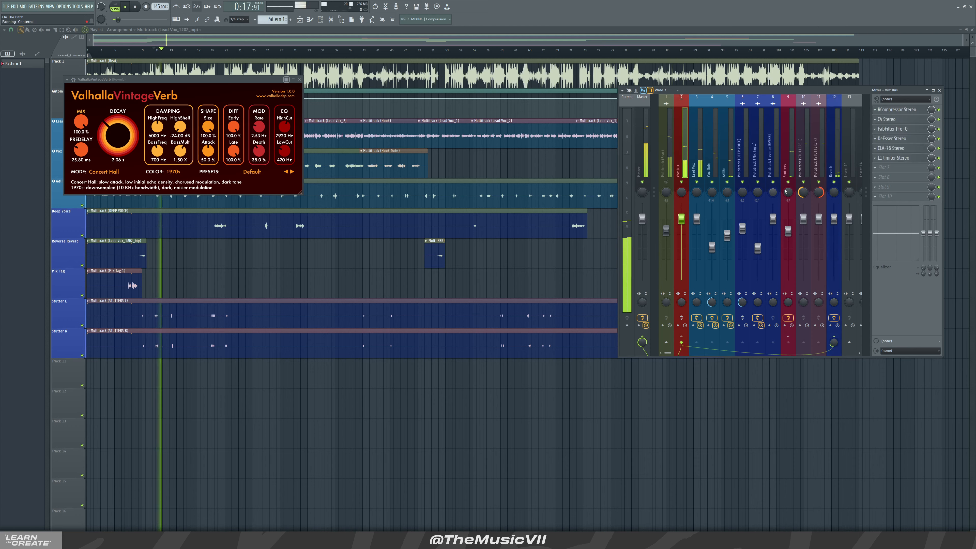
key(space)
click(834, 182)
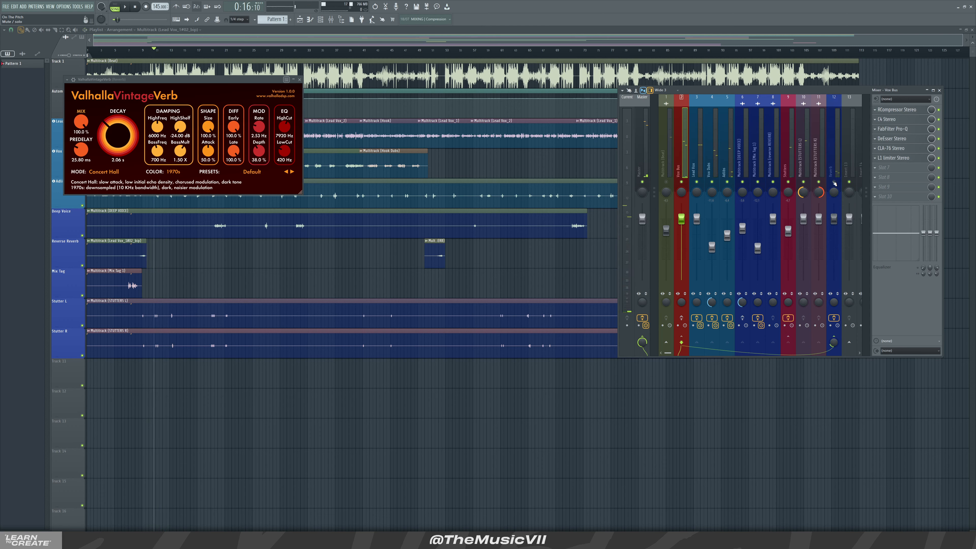
key(space)
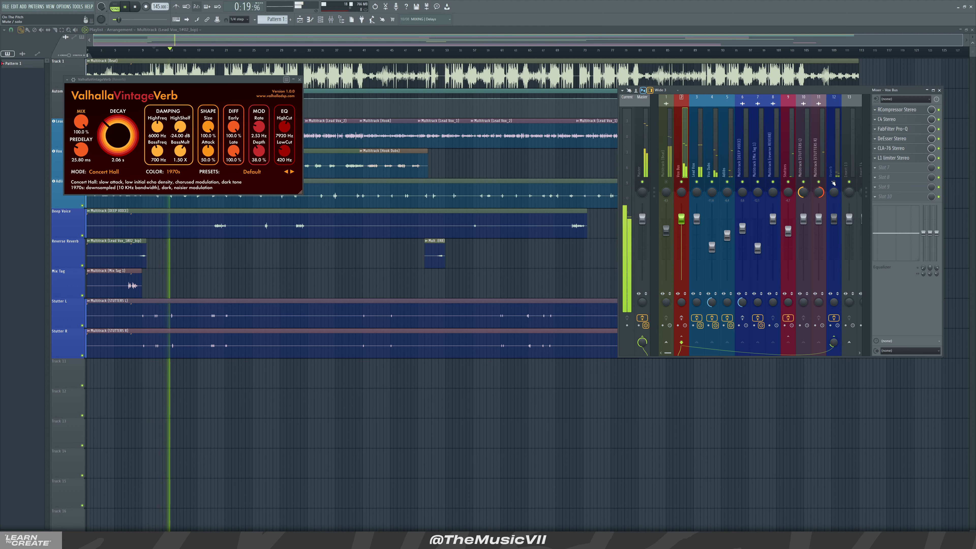
key(space)
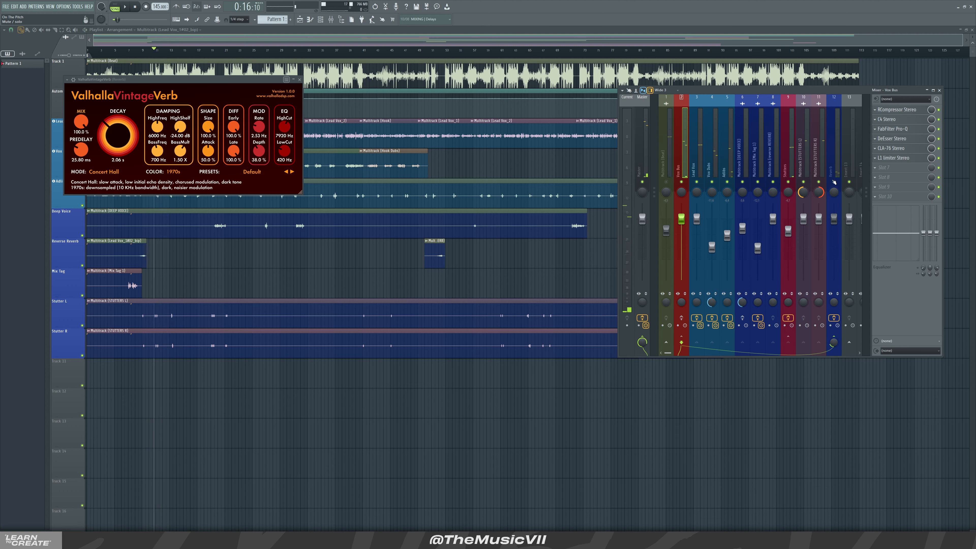
click(833, 181)
Check the Reverb track's routing to the Master and compare the Lead Vox and Vox Dubs tracks
click(831, 168)
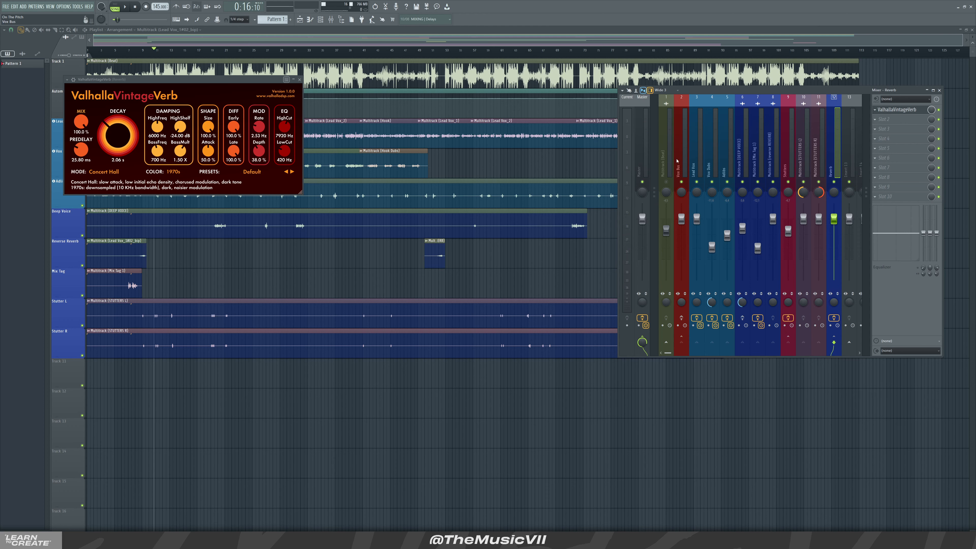
click(644, 145)
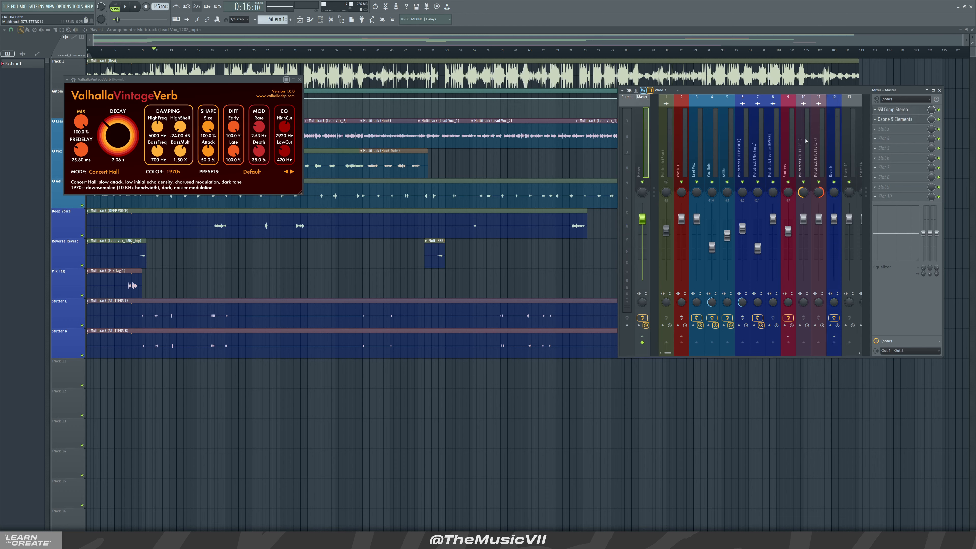
click(713, 162)
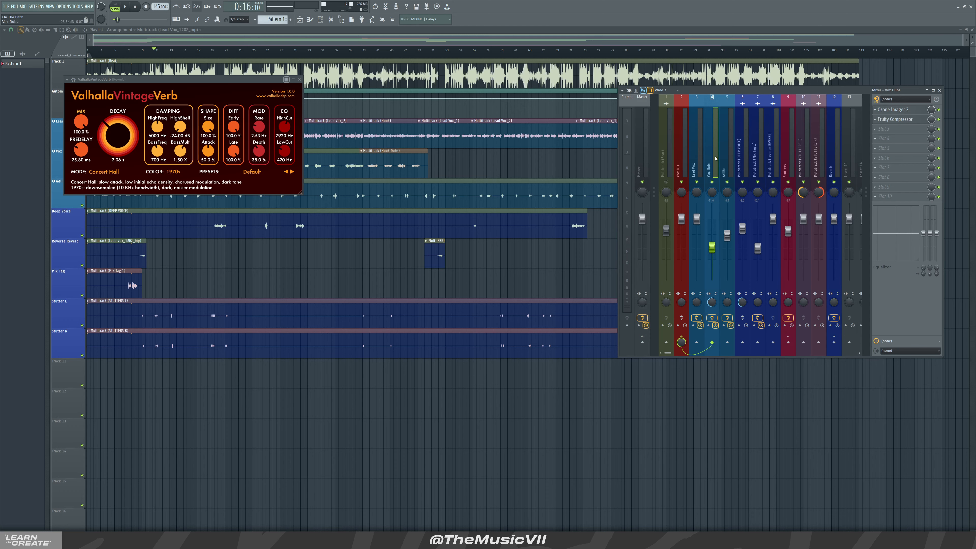
click(698, 152)
click(709, 158)
click(698, 153)
click(711, 157)
Return to the Reverb track, and review the routing and effects of the Lead Vox, Vox Dubs and Adlibs tracks
click(830, 159)
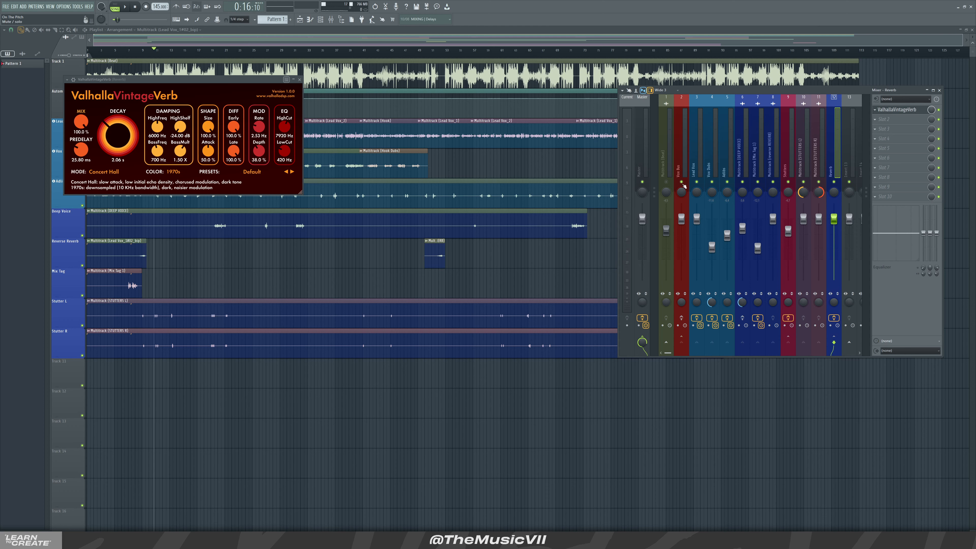
click(800, 168)
click(698, 156)
click(714, 159)
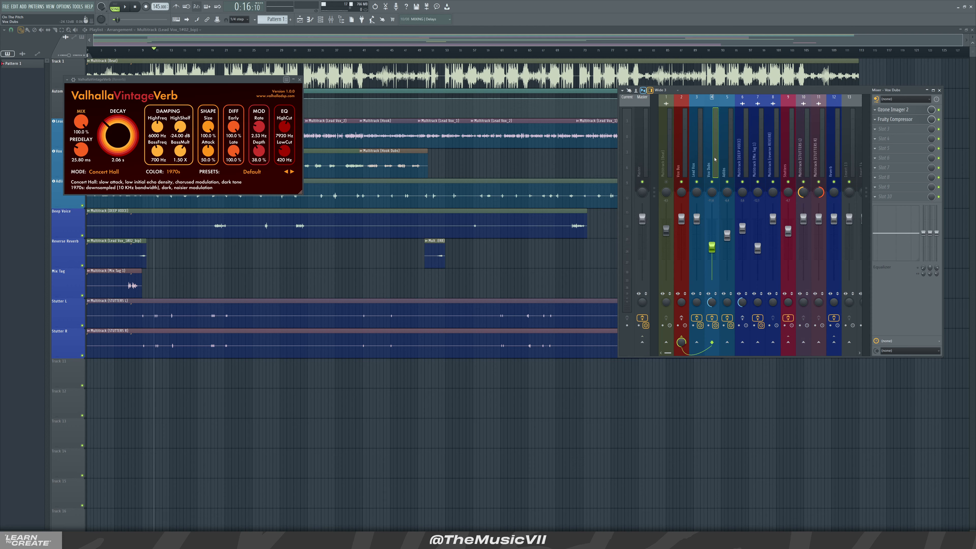
click(728, 162)
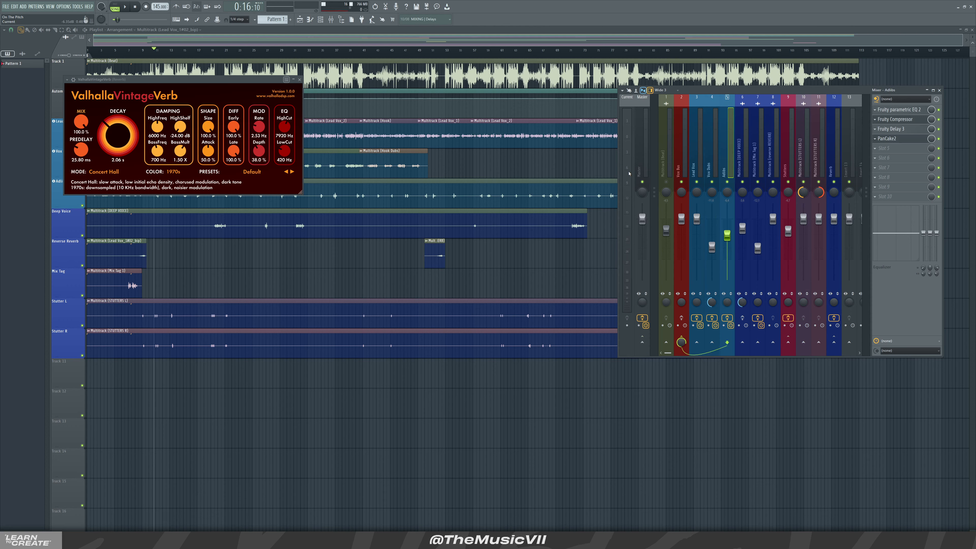
Close the ValhallaVintageVerb window and unmute the Beat track
click(299, 80)
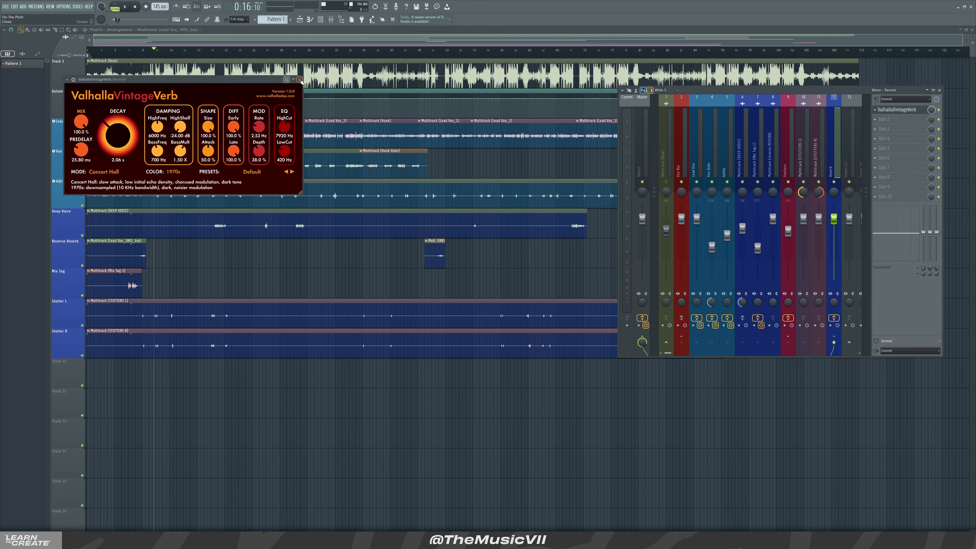
click(666, 182)
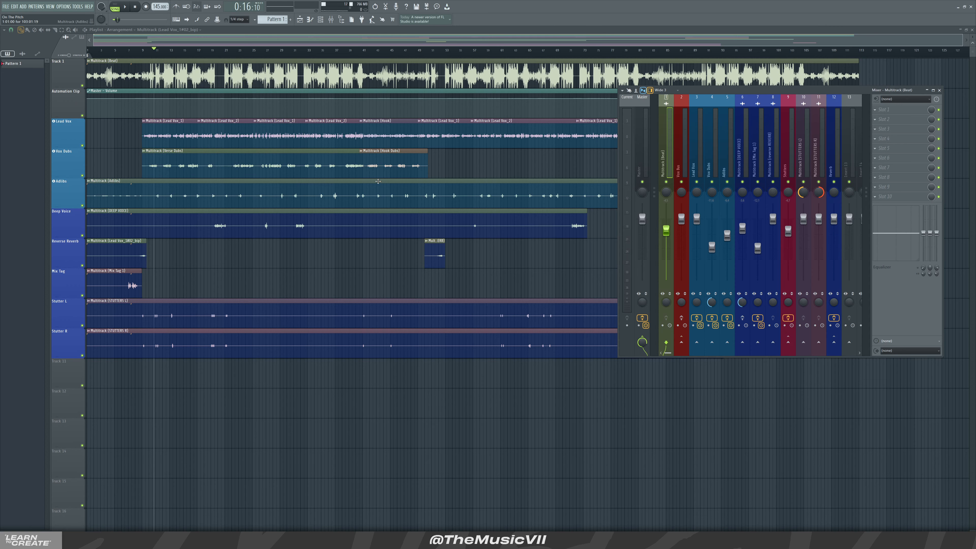
Play the full mix from about 1:18 in the playlist, bring back the mixer and stop playback
key(F9)
click(413, 48)
key(space)
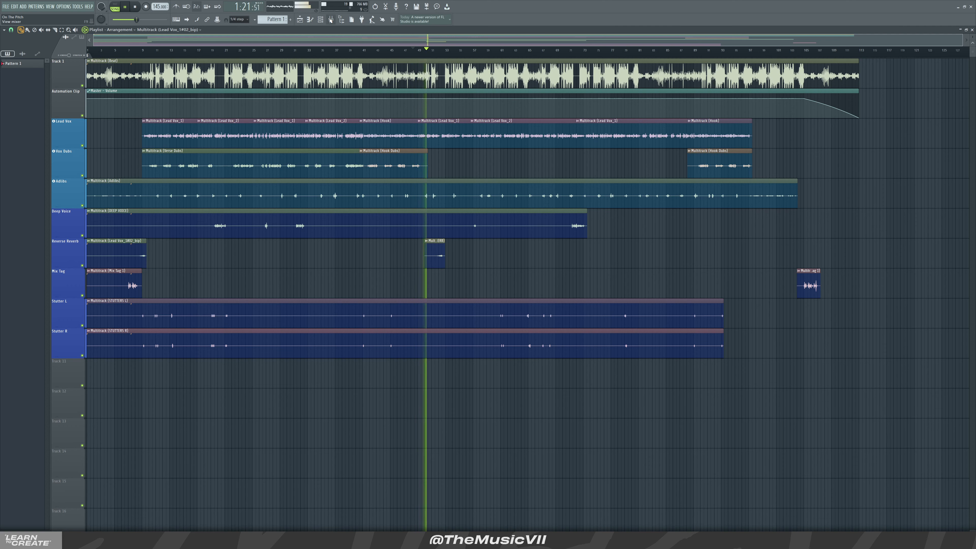
key(F9)
key(space)
Enable the Vox Bus effects and audition the full mix from about 1:18 with the Vox Bus selected
click(682, 318)
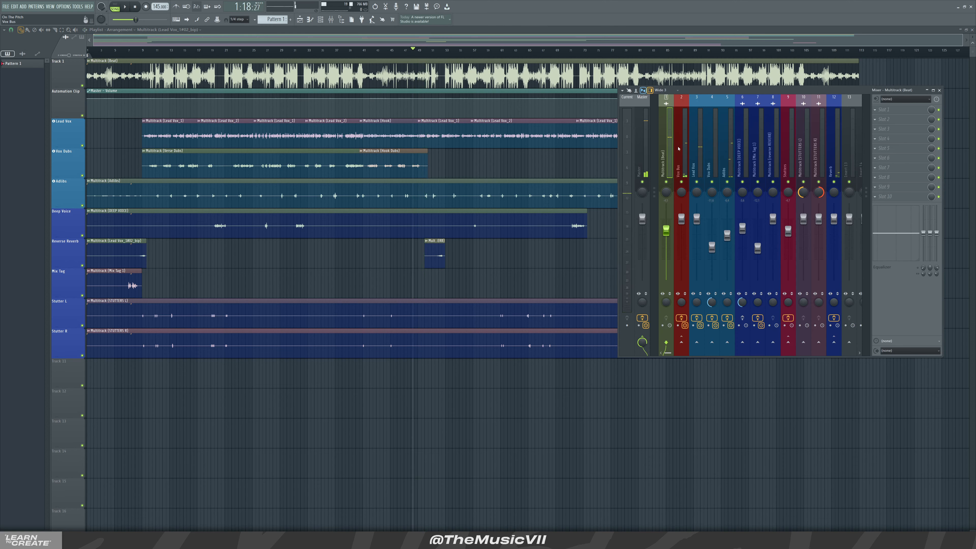
click(683, 155)
key(space)
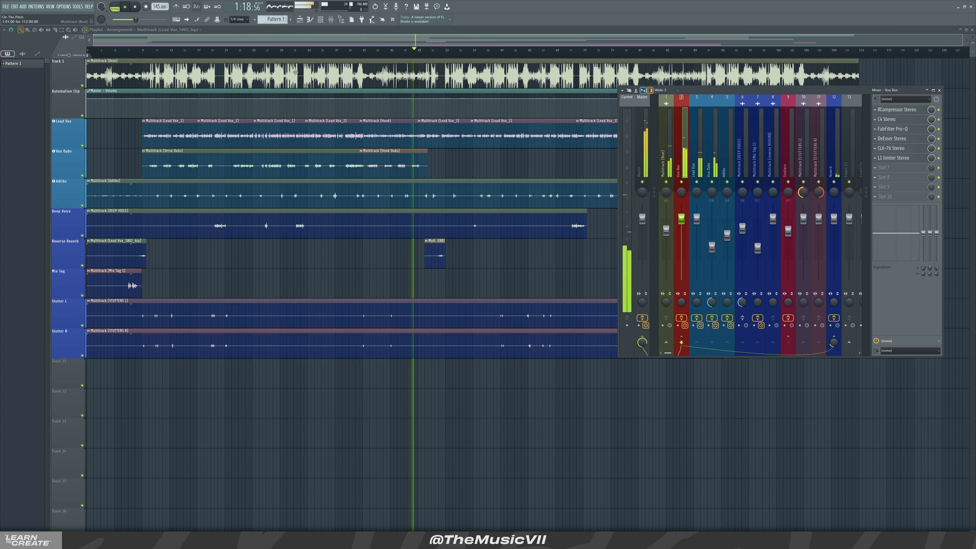
drag(732, 91, 710, 115)
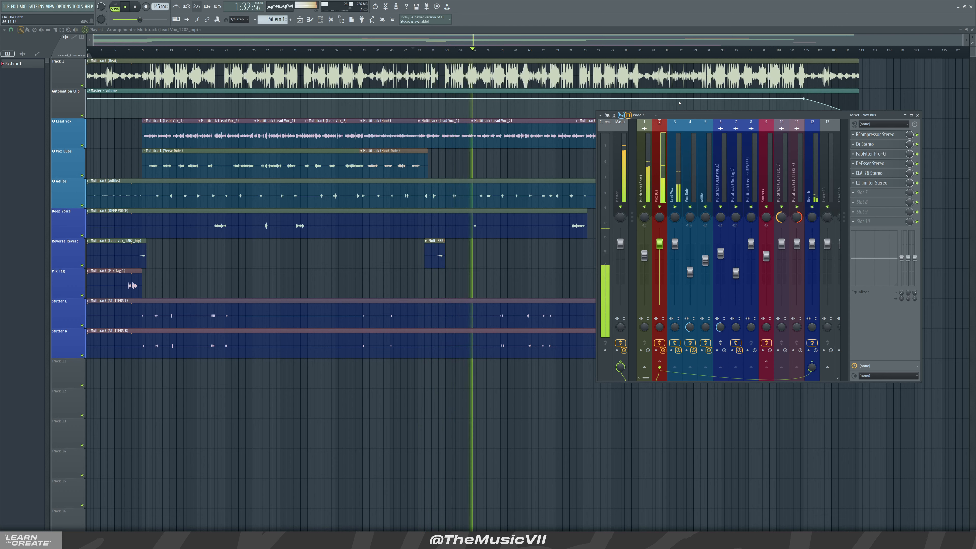
key(space)
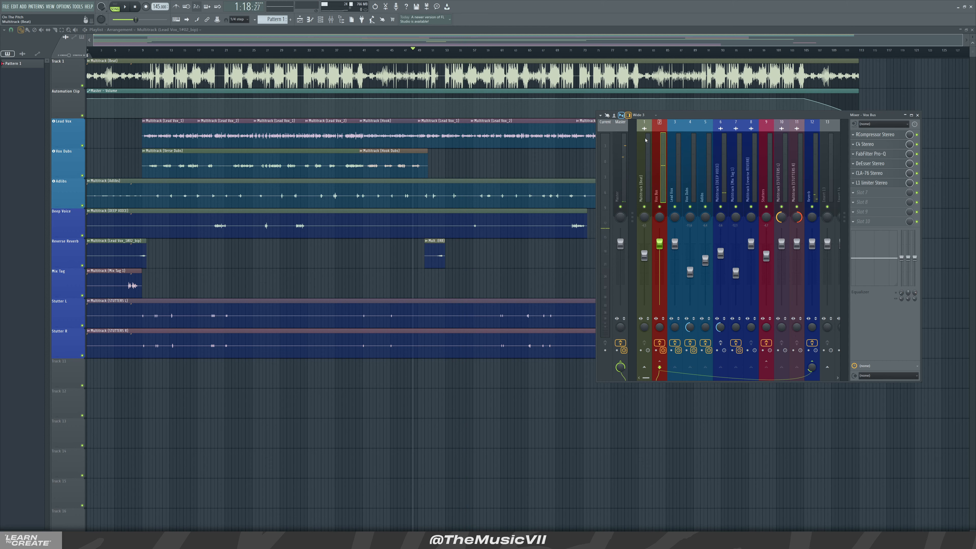
Reposition the mixer over the playlist and show the Lead Vox and Vox Dubs tracks
drag(692, 115, 729, 98)
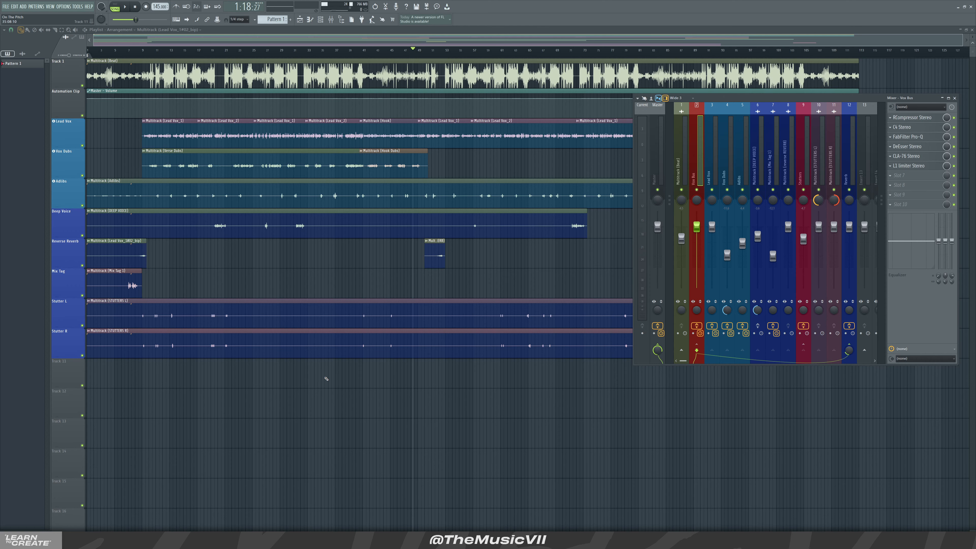
drag(779, 99, 764, 116)
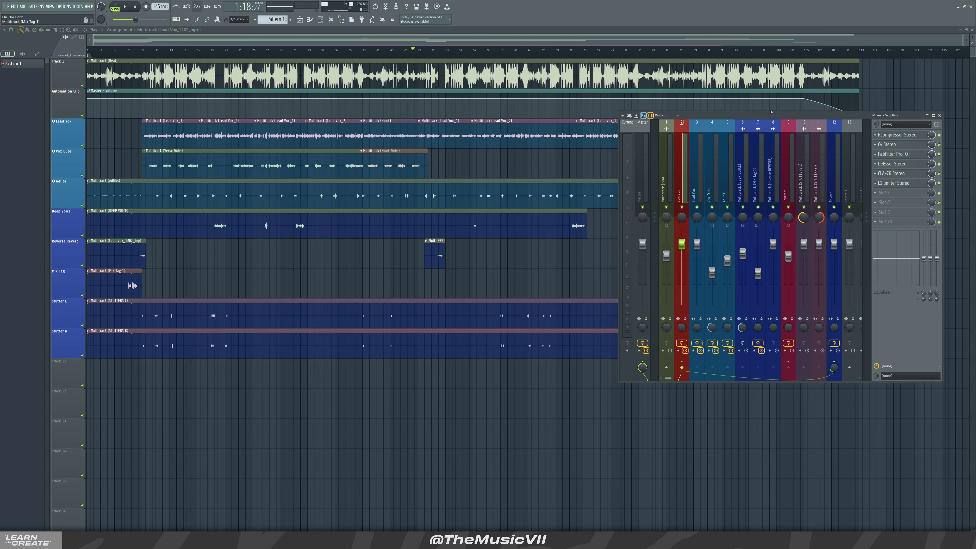
click(694, 189)
click(709, 182)
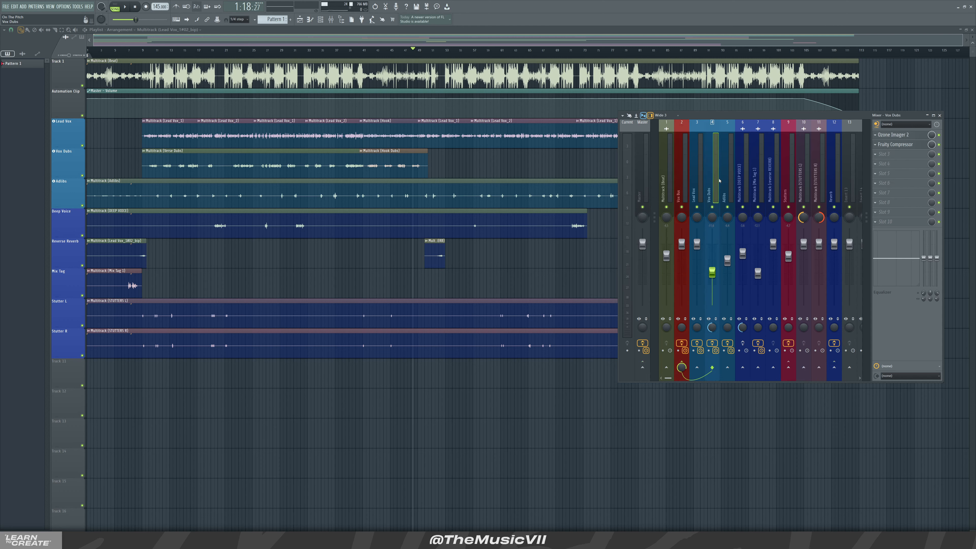
Show the effect chains of the Adlibs, Vox Bus and Master mixer tracks one after another
click(727, 177)
click(683, 169)
click(647, 154)
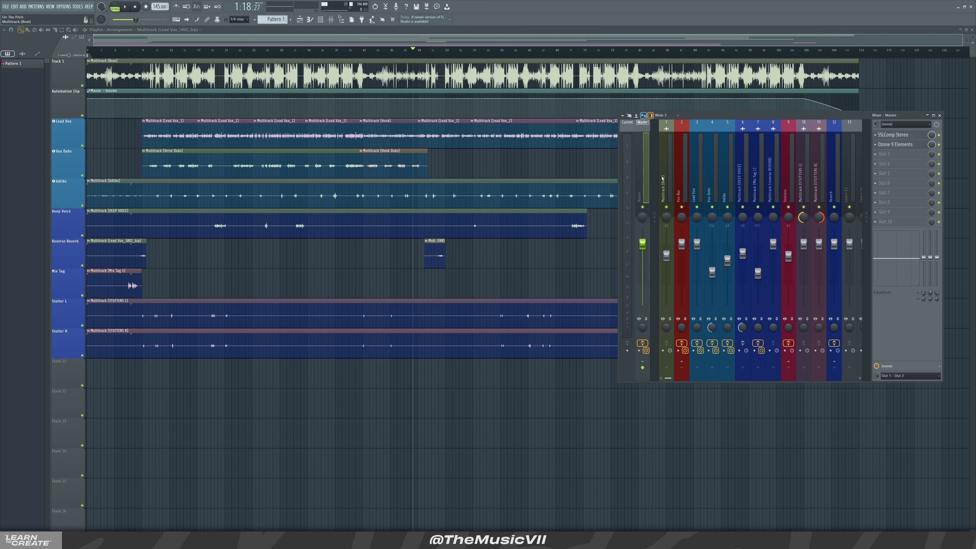
Go through the mixer tracks from the Vox Bus and Lead Vox across the dubs, deep voice, tag and reverse reverb to the stutters
click(682, 177)
click(700, 176)
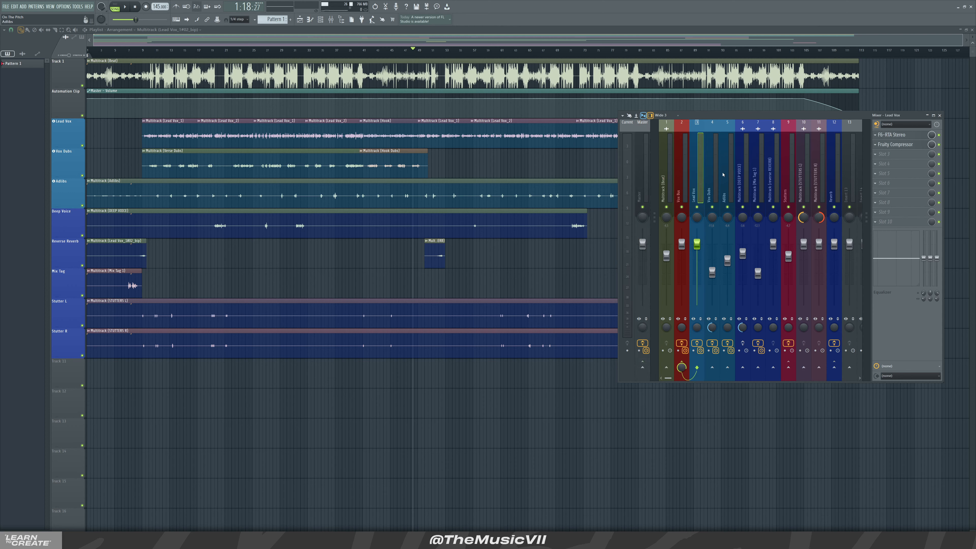
click(718, 175)
click(739, 174)
click(769, 179)
click(759, 184)
click(781, 183)
click(815, 182)
click(801, 181)
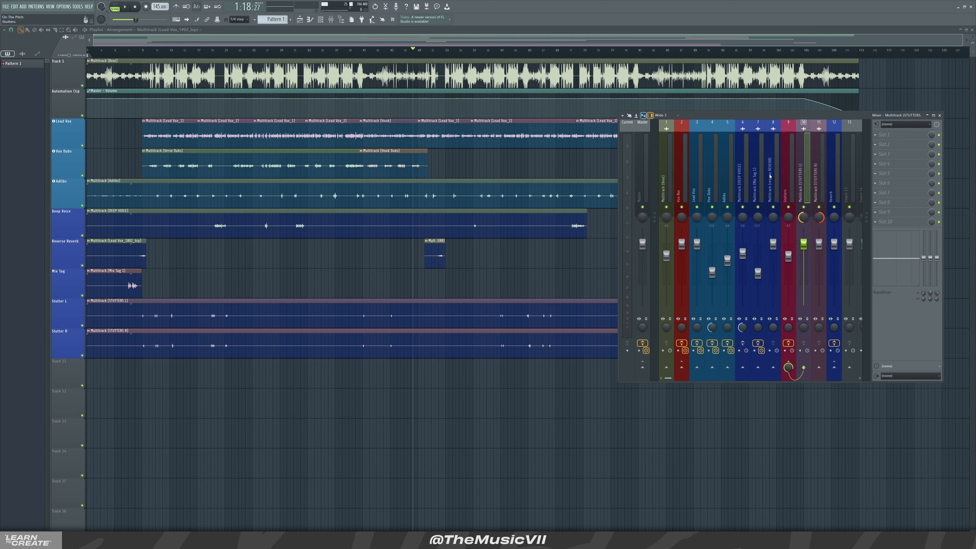
Review the Master and Vox Bus effect chains, ending on the Beat mixer track
click(642, 163)
click(682, 173)
click(667, 173)
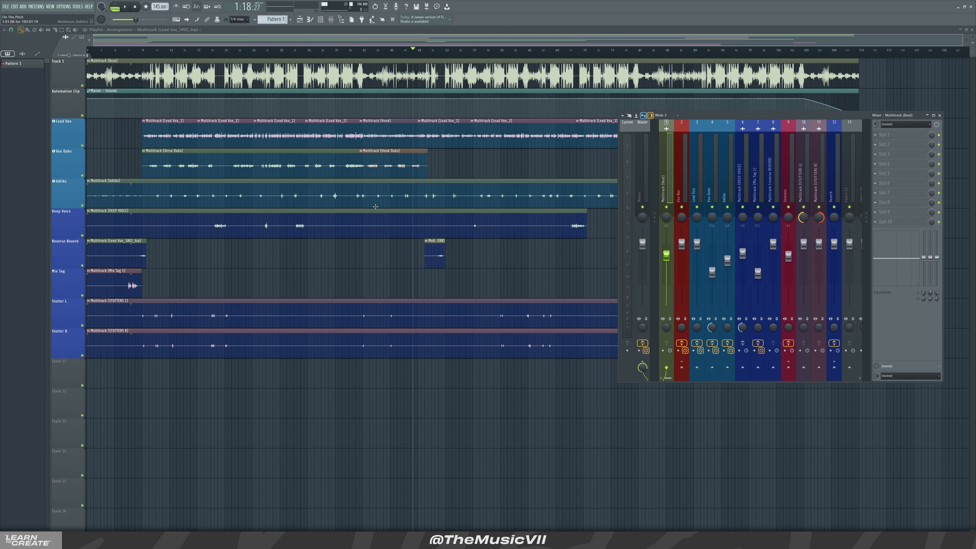
Compare the Vox Bus effects with those on the Lead Vox, Vox Dubs and Adlibs tracks
click(686, 181)
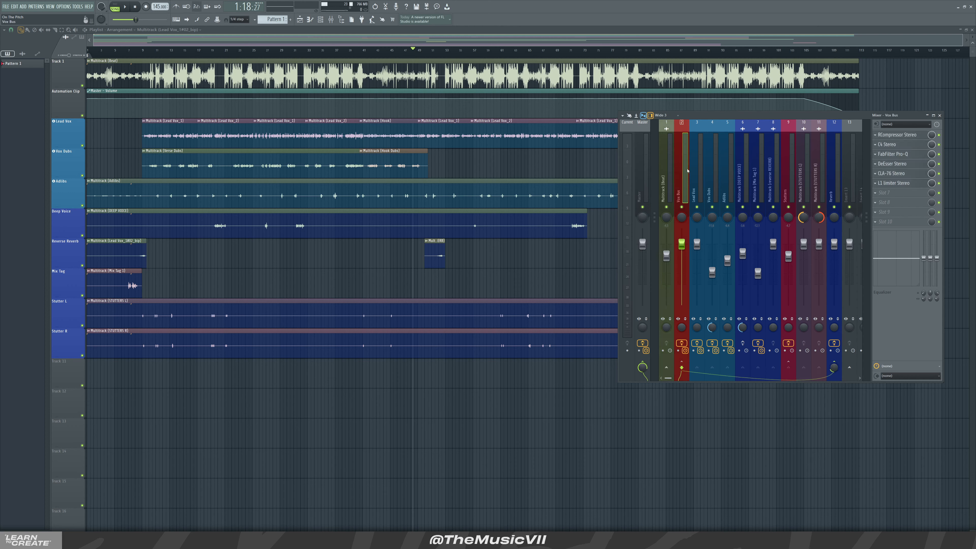
click(704, 181)
click(716, 177)
click(685, 175)
click(726, 165)
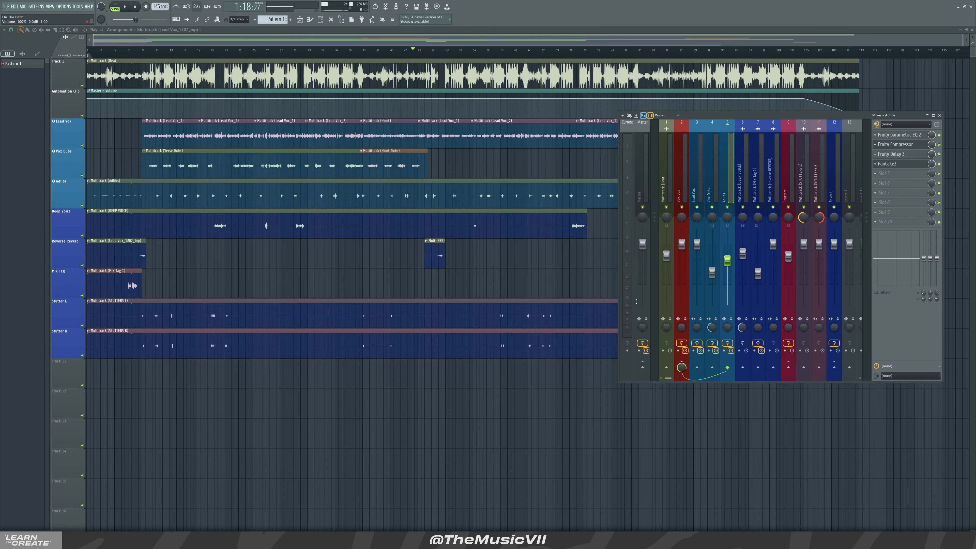
Inspect the Beat track and the Vox Bus in the mixer, finishing on the Master track
click(670, 169)
click(684, 180)
click(644, 174)
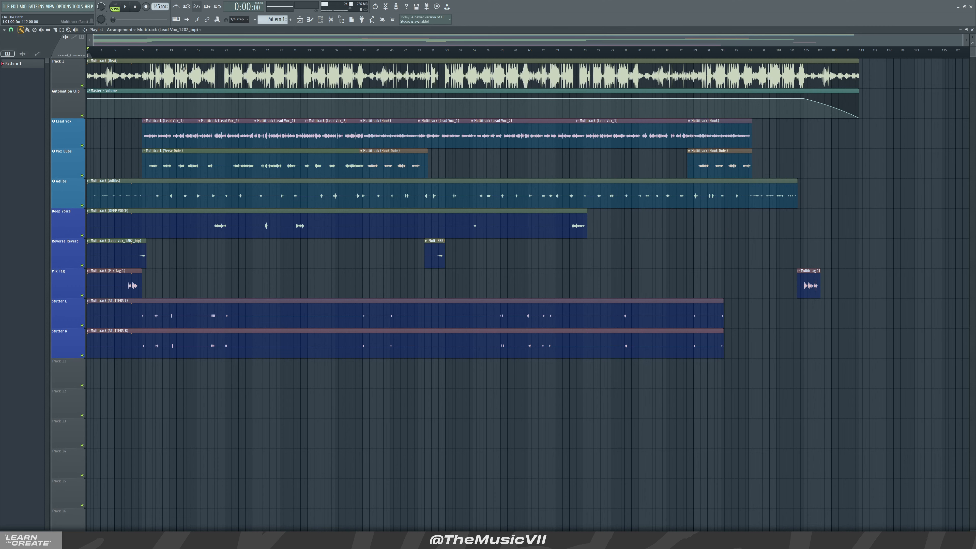
Play the full mix from the start of the playlist to about 0:45 and stop playback
key(space)
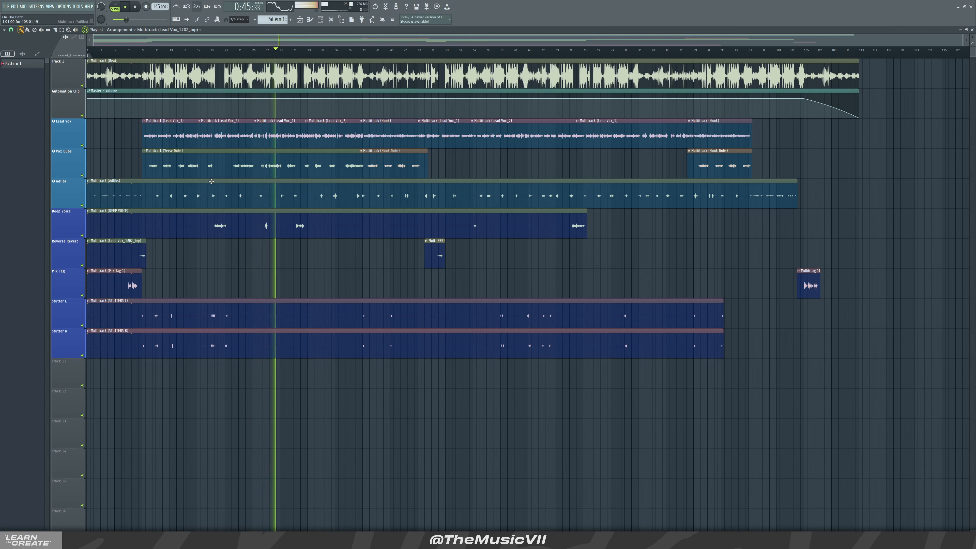
key(space)
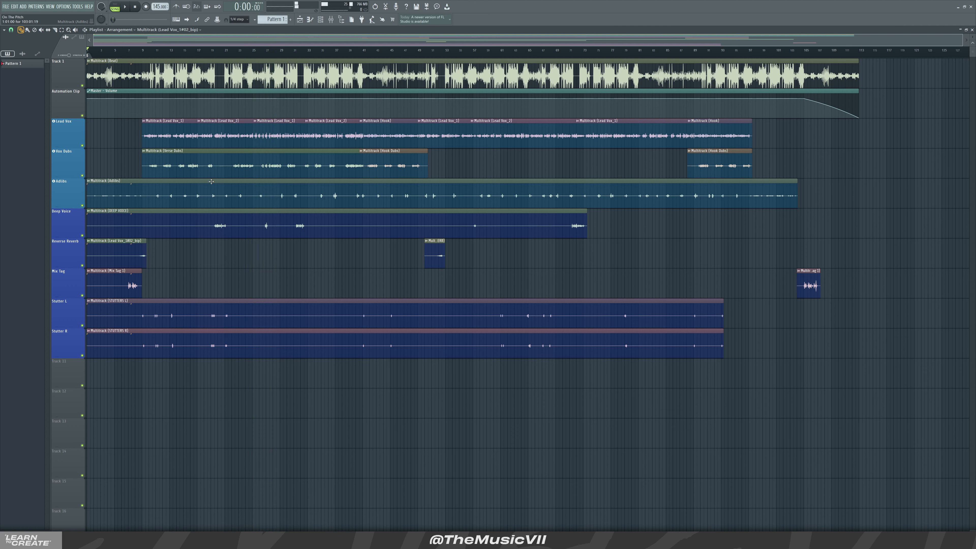